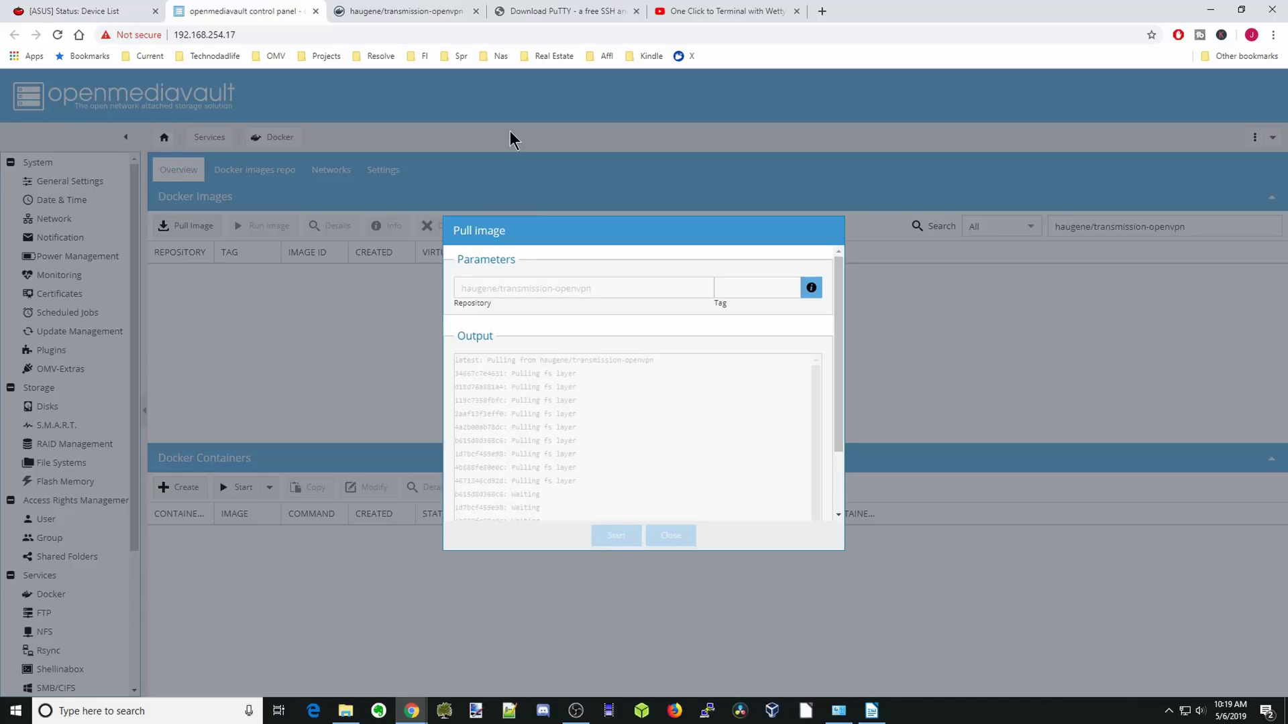
Switch to the Docker Hub documentation page for the transmission-openvpn image.
left_click(409, 14)
Study the haugene/transmission-openvpn docker run command line by line, including LOCAL_NETWORK=192.168.0.0/16.
scroll(472, 333, "down", 5)
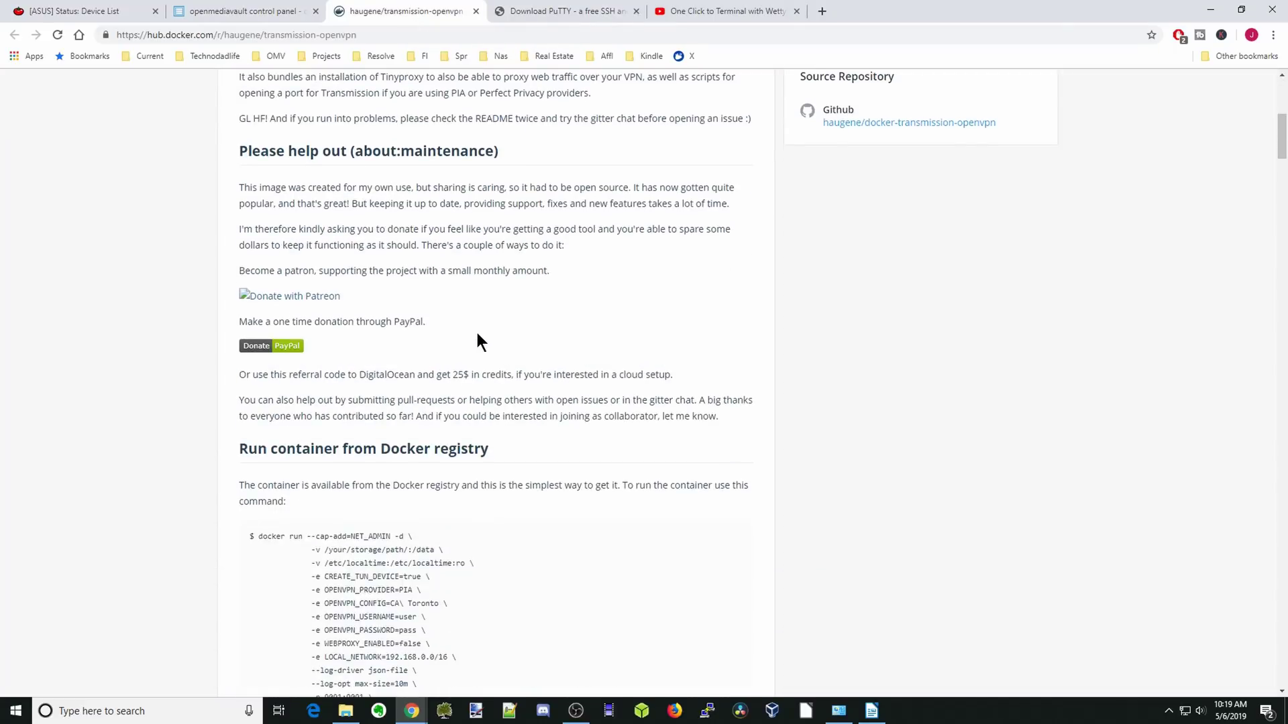
scroll(476, 342, "down", 5)
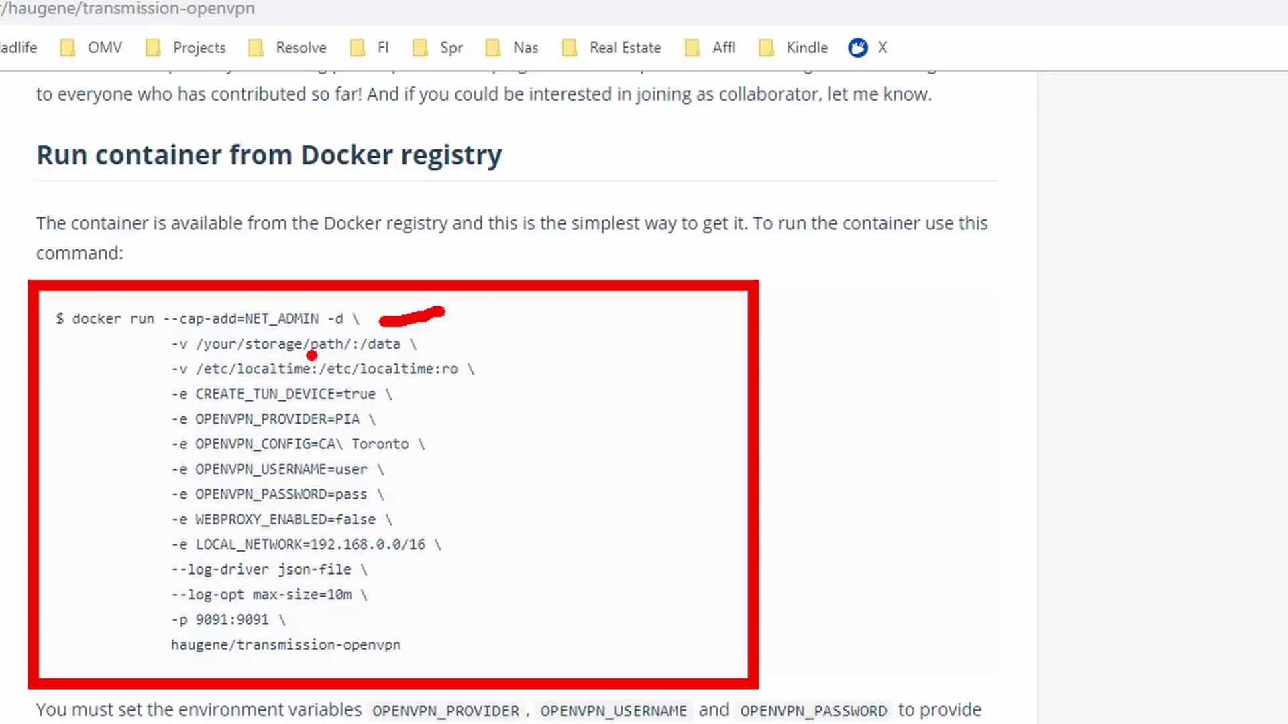
left_click_drag(311, 355, 401, 360)
left_click(489, 371)
left_click(410, 397)
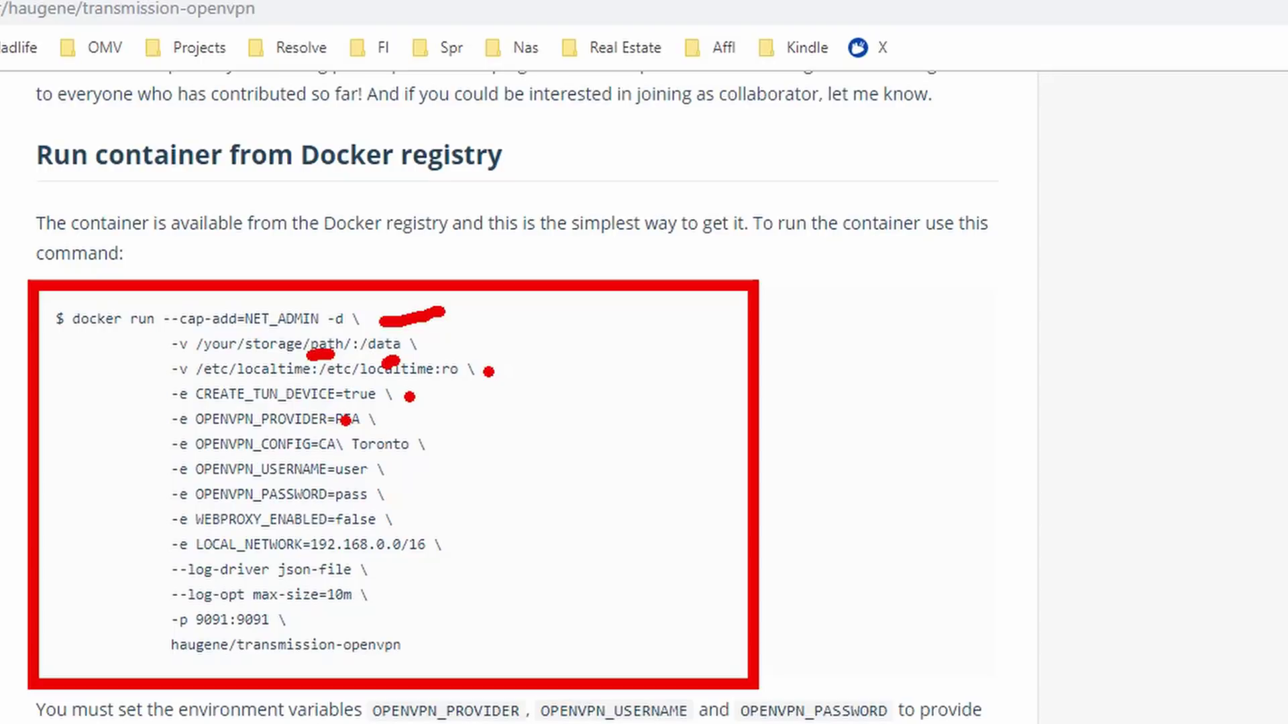
left_click_drag(338, 420, 370, 420)
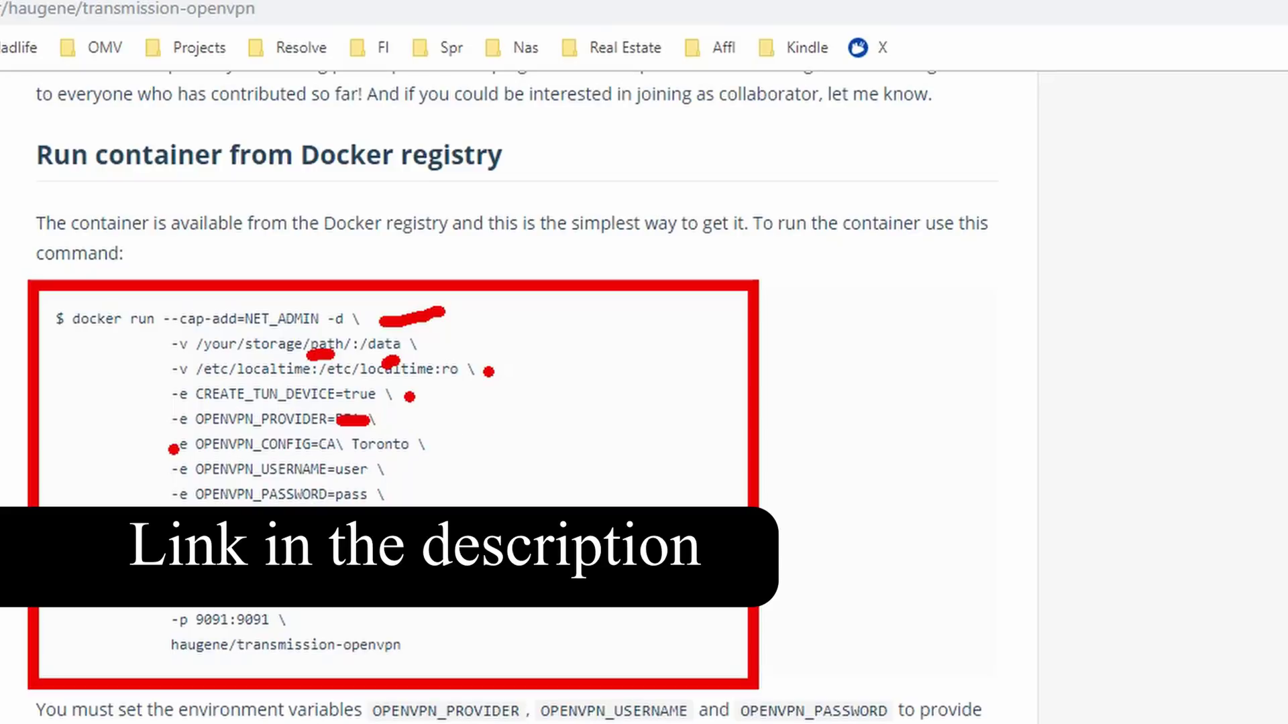
left_click_drag(174, 449, 428, 444)
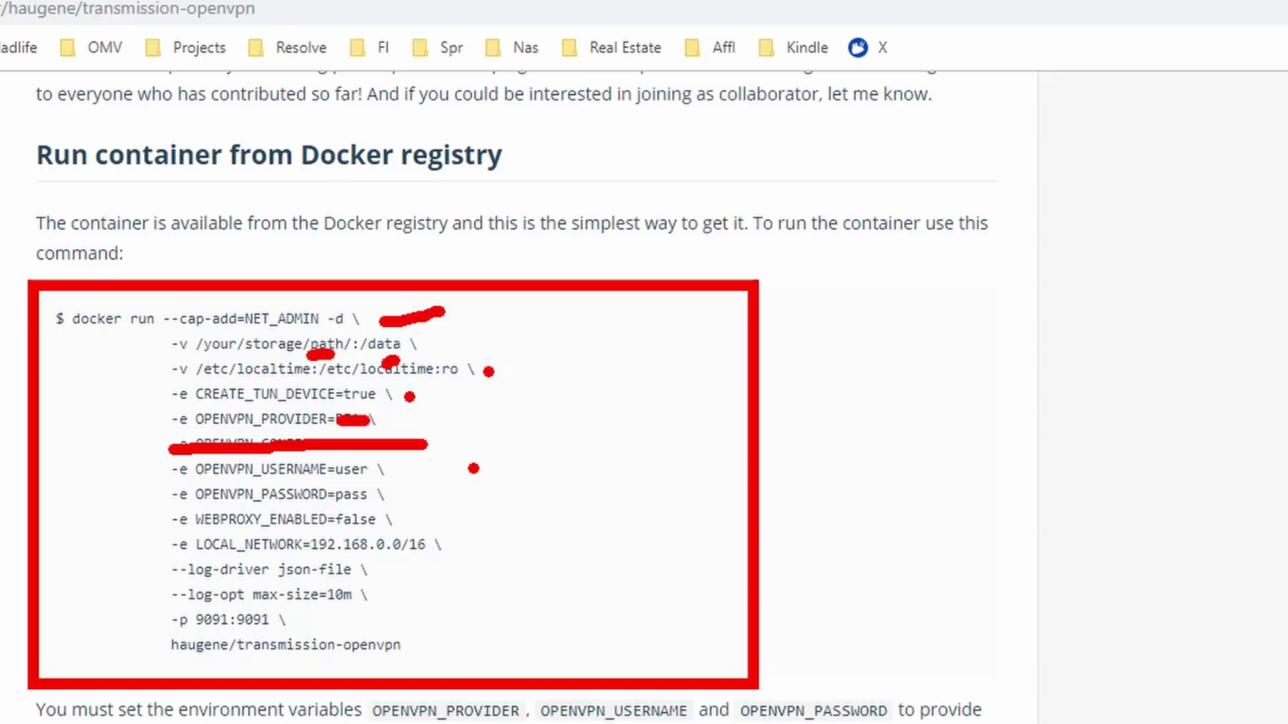
left_click(414, 468)
left_click(410, 493)
left_click(416, 515)
left_click_drag(312, 560, 403, 558)
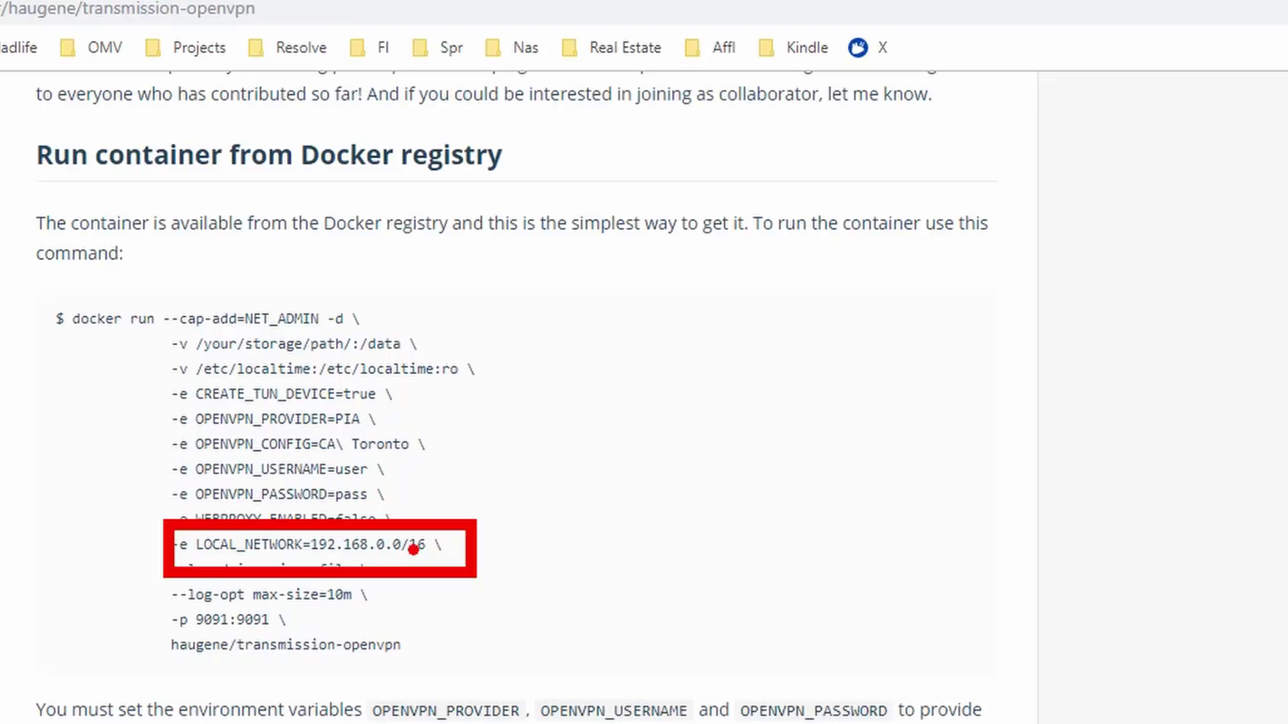
Highlight the remaining run command options and move down to the Supported providers table.
left_click_drag(390, 563, 432, 554)
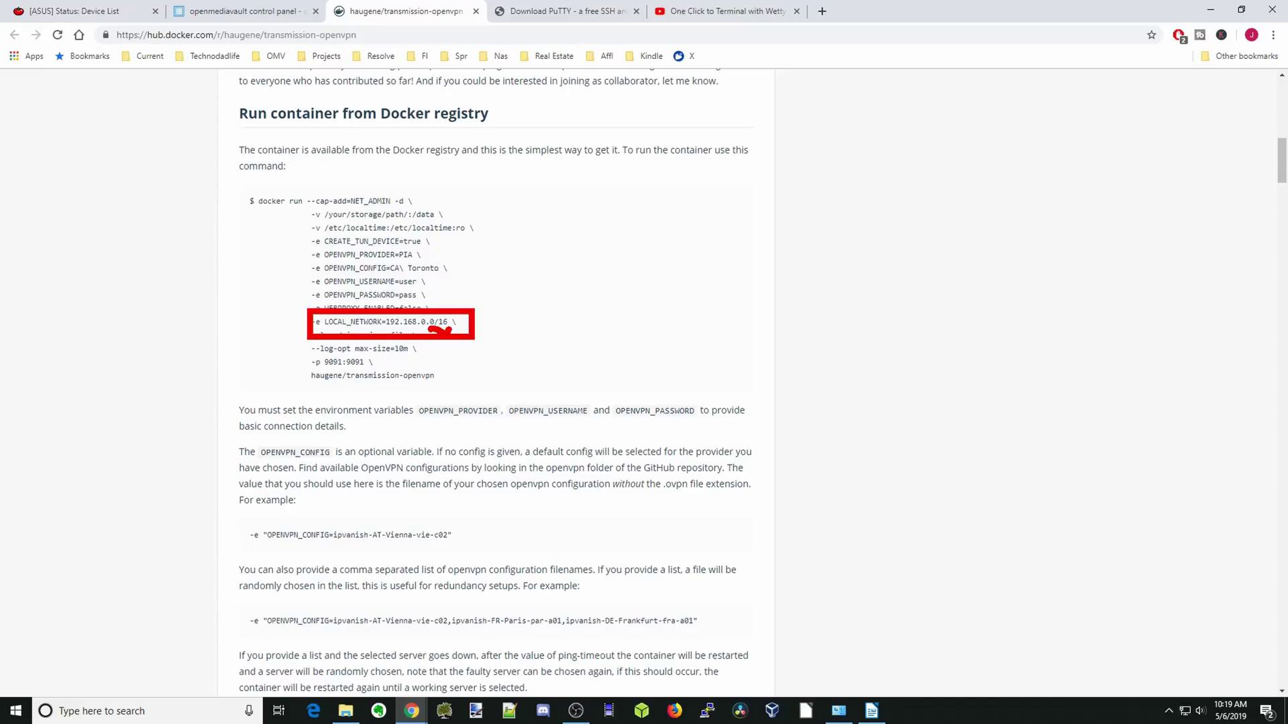
left_click_drag(380, 364, 395, 365)
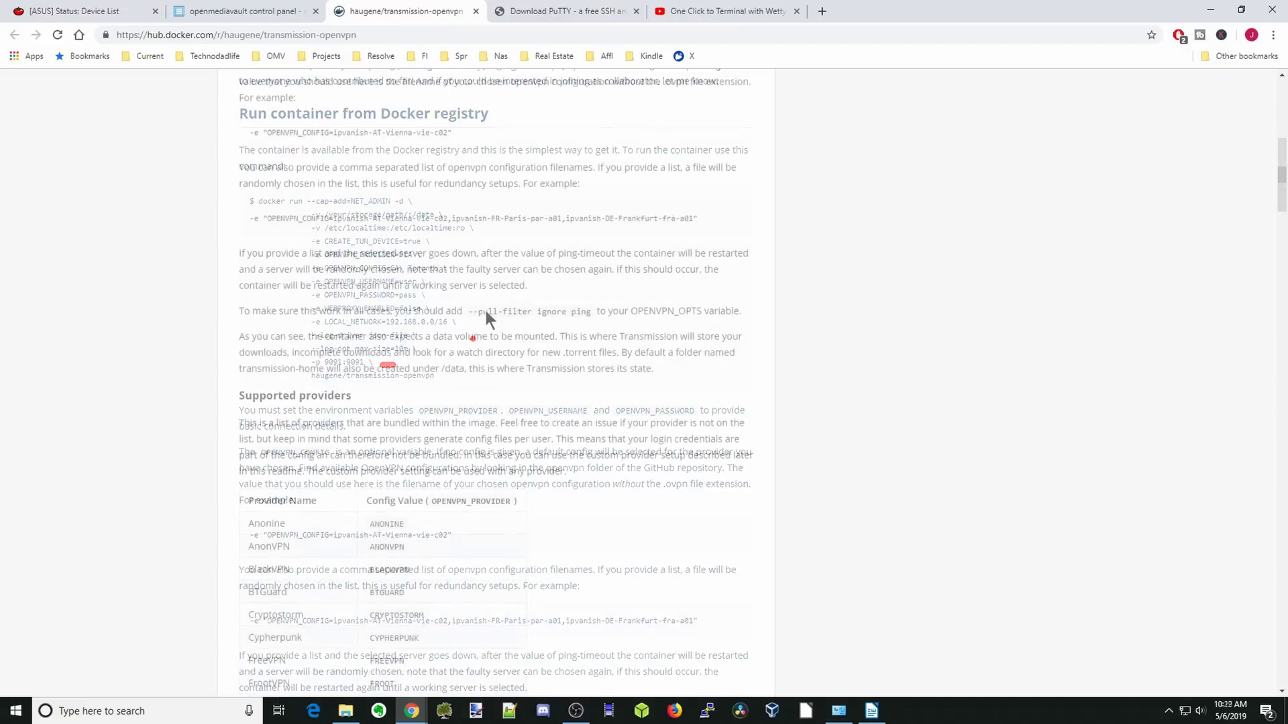
scroll(485, 309, "down", 4)
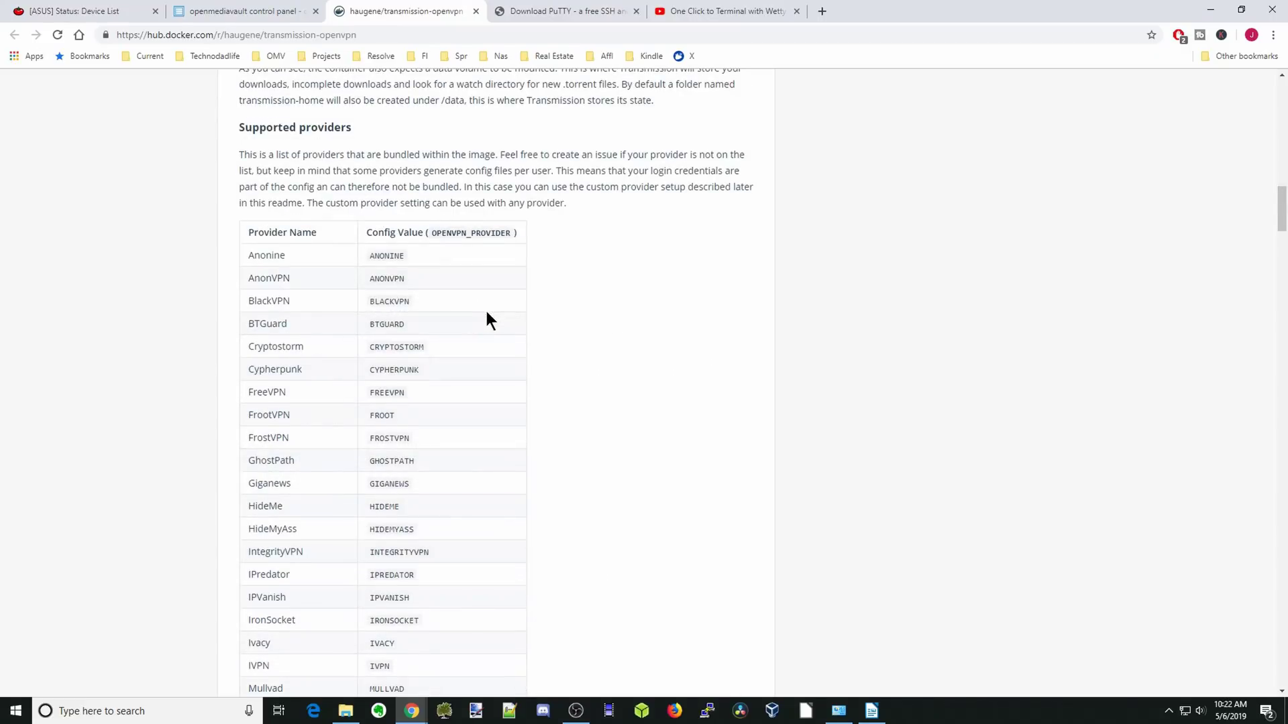
Find the VPN's OPENVPN_PROVIDER value, then close the finished Pull image dialog in openmediavault.
scroll(485, 308, "down", 4)
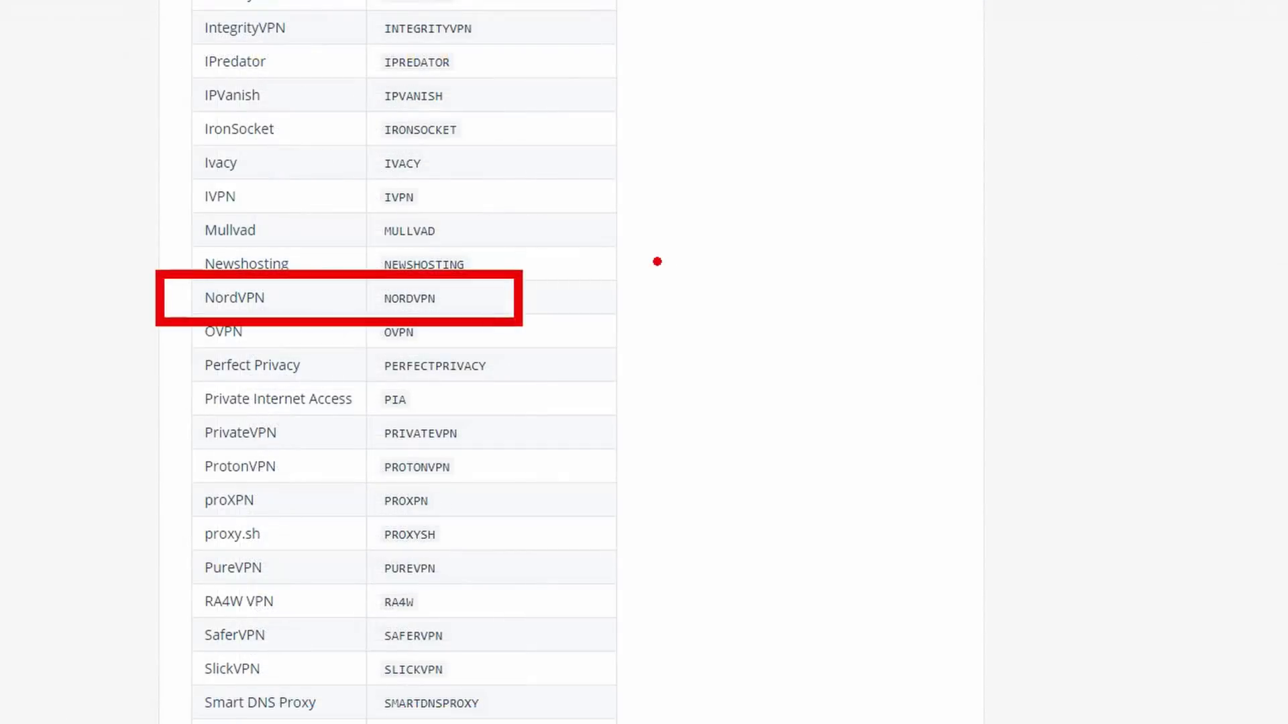
left_click_drag(281, 299, 299, 299)
left_click_drag(450, 300, 469, 301)
left_click_drag(200, 78, 291, 77)
left_click_drag(384, 77, 468, 77)
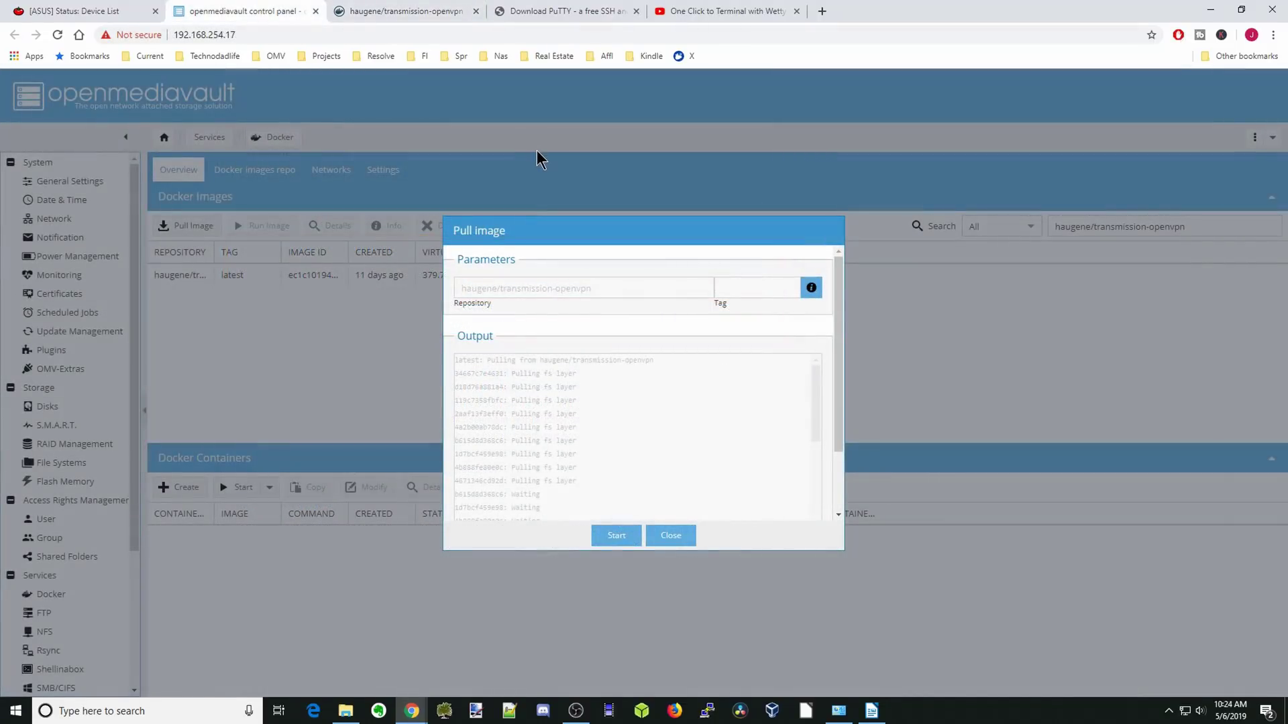
left_click(671, 535)
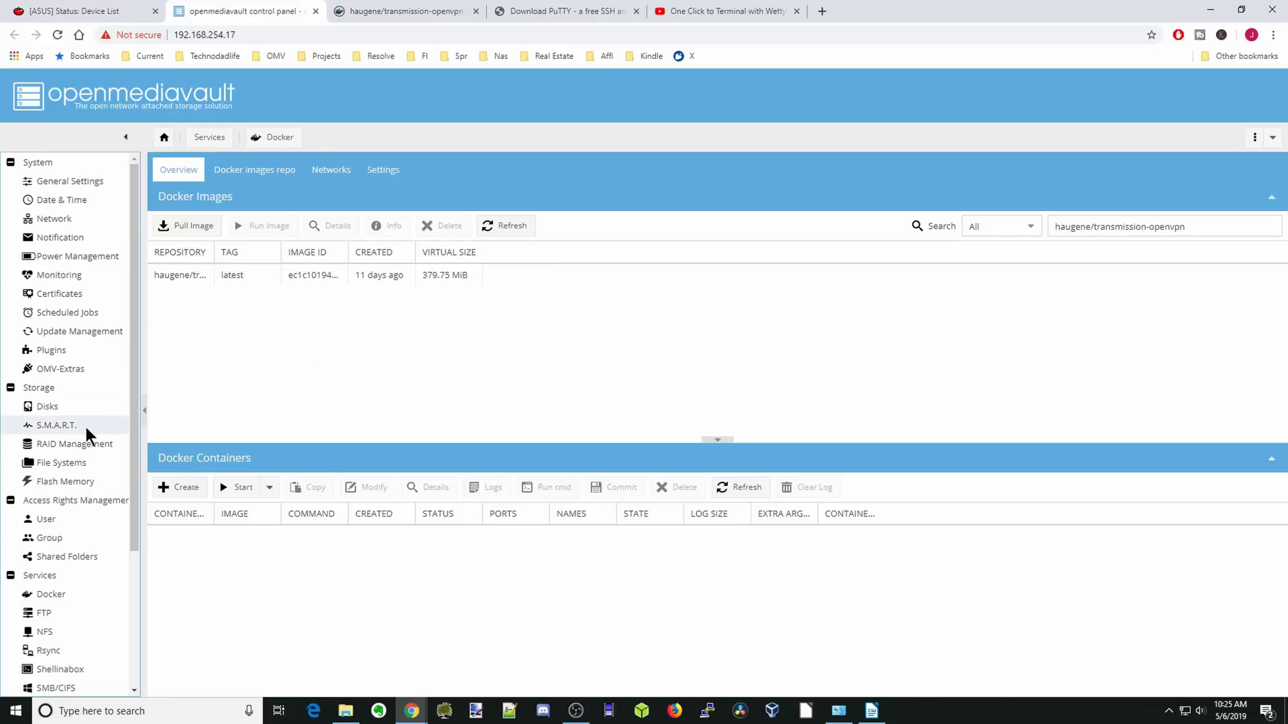
Launch the Shellinabox web client and proceed past the certificate warning for 192.168.254.17.
left_click(79, 670)
left_click(311, 193)
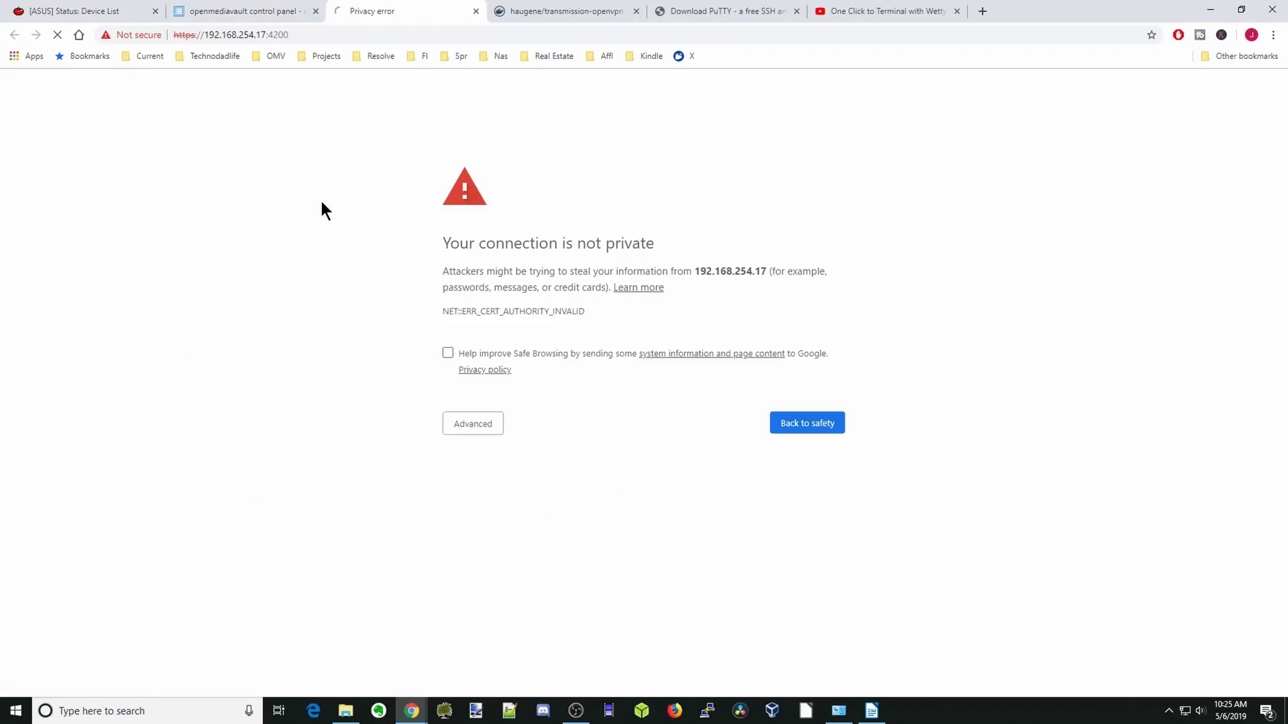
left_click(473, 424)
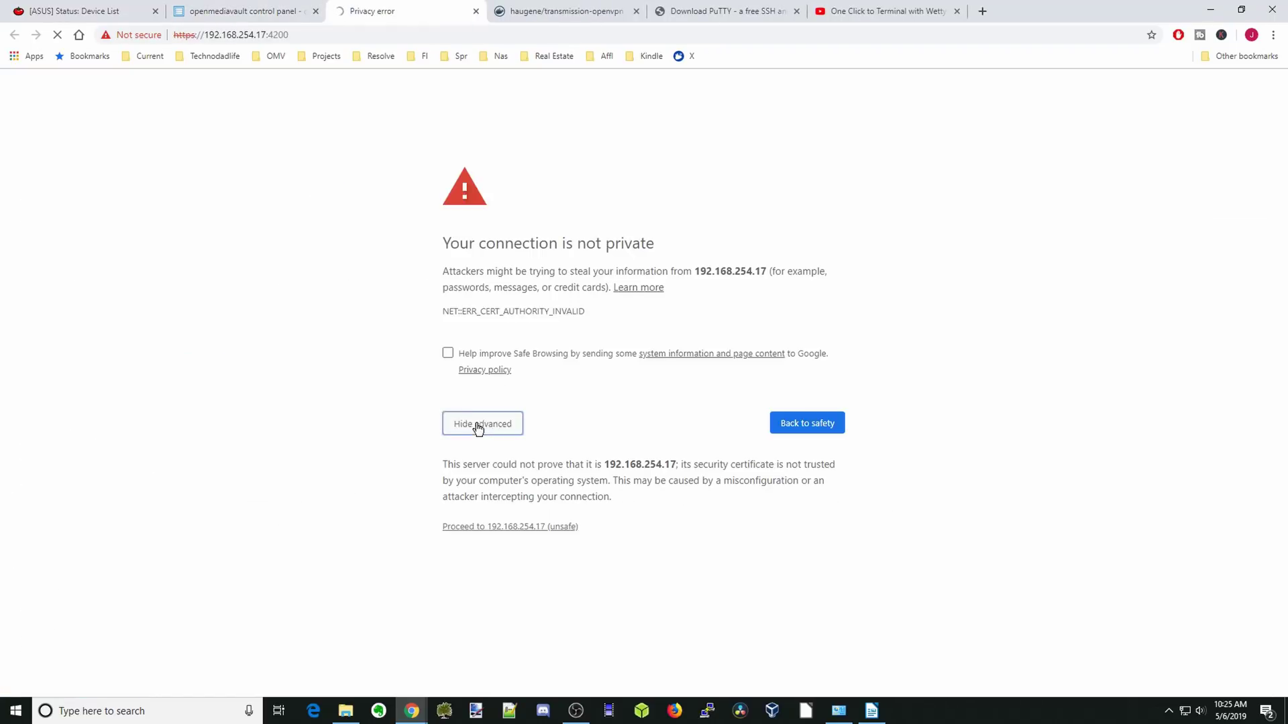
left_click(501, 527)
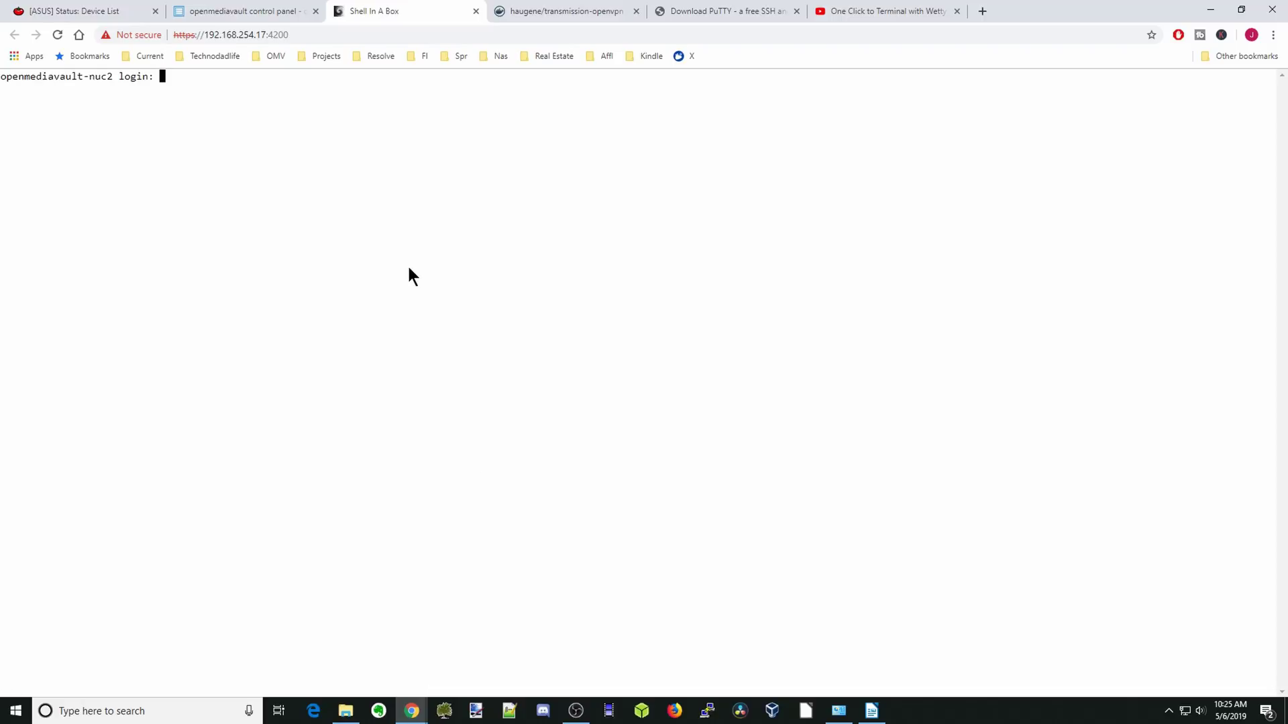
Log in to the Shell In A Box terminal as root and clear the screen.
type("root")
key("Return")
key("Return")
type("c")
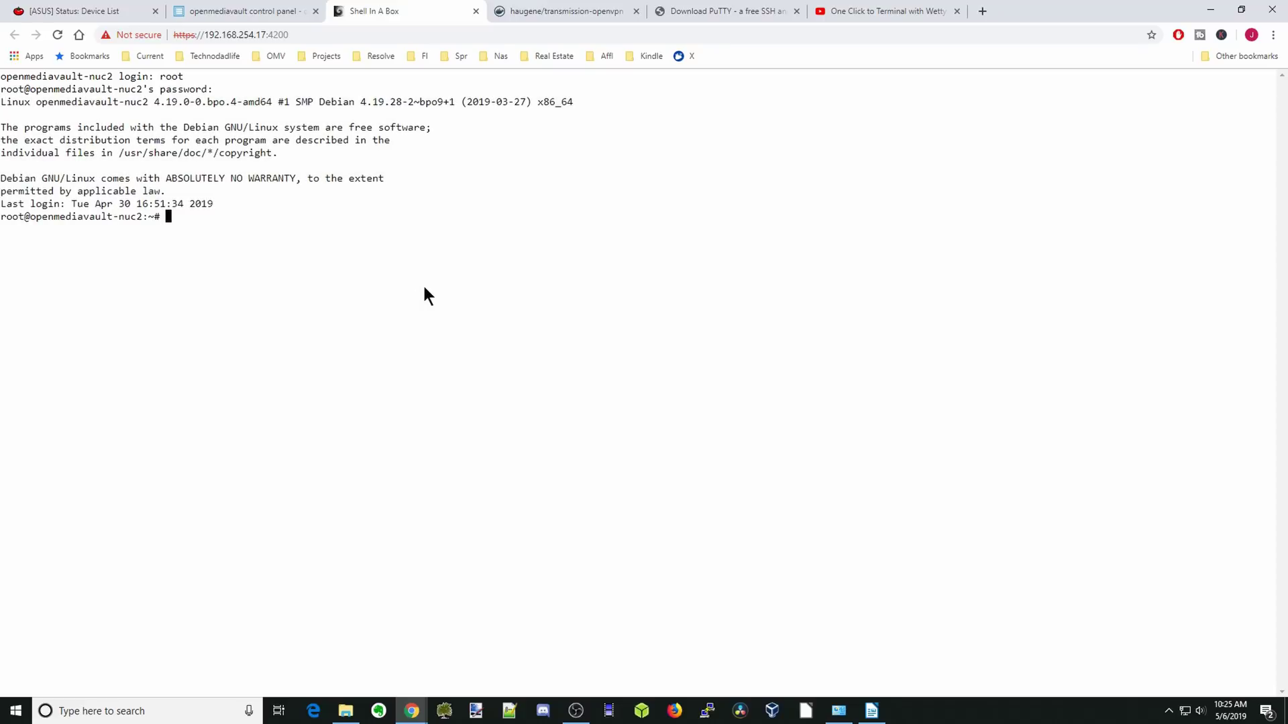
type("lear")
key("Return")
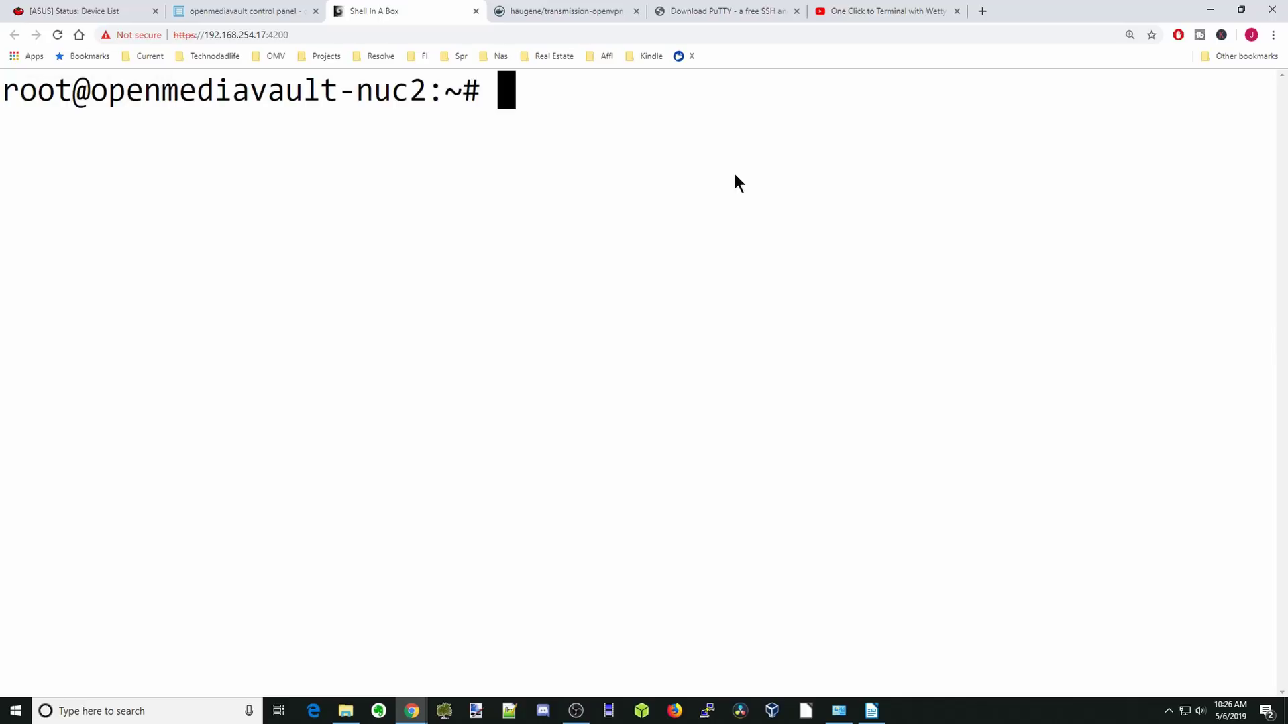
Run id on the regular user account, confirming uid=1000 and gid=100 (users).
type("id J")
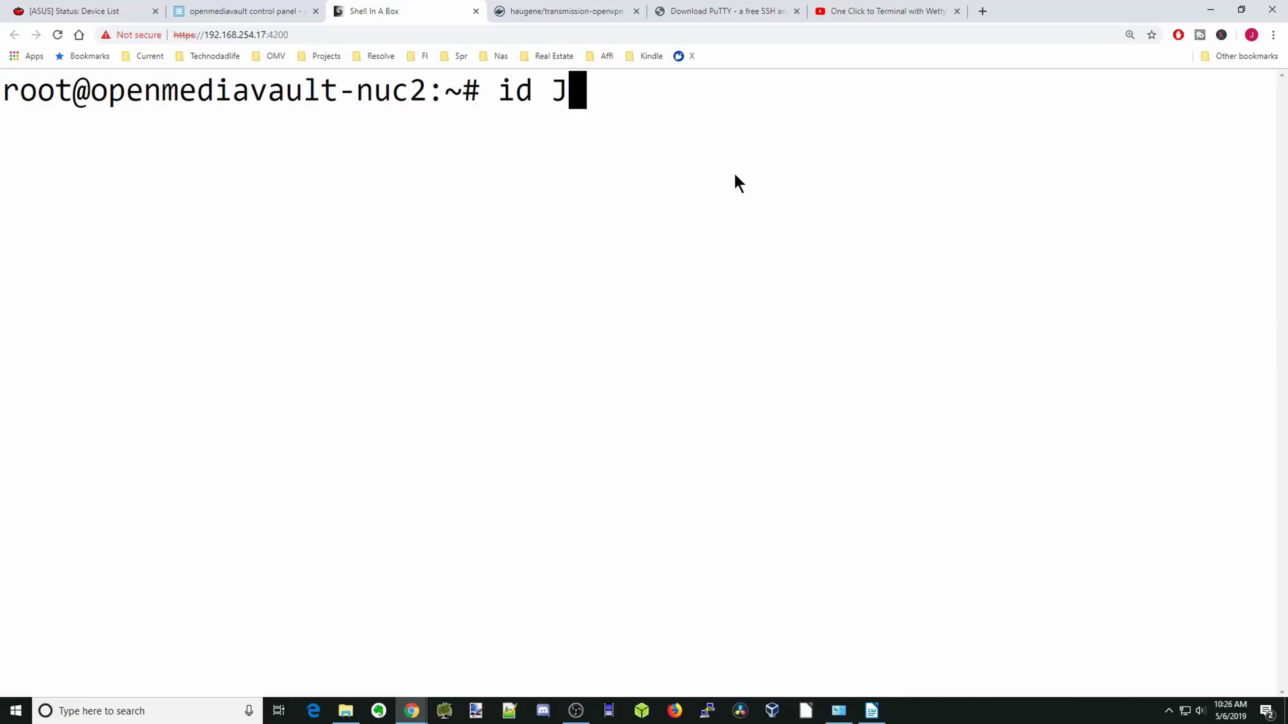
type("eff")
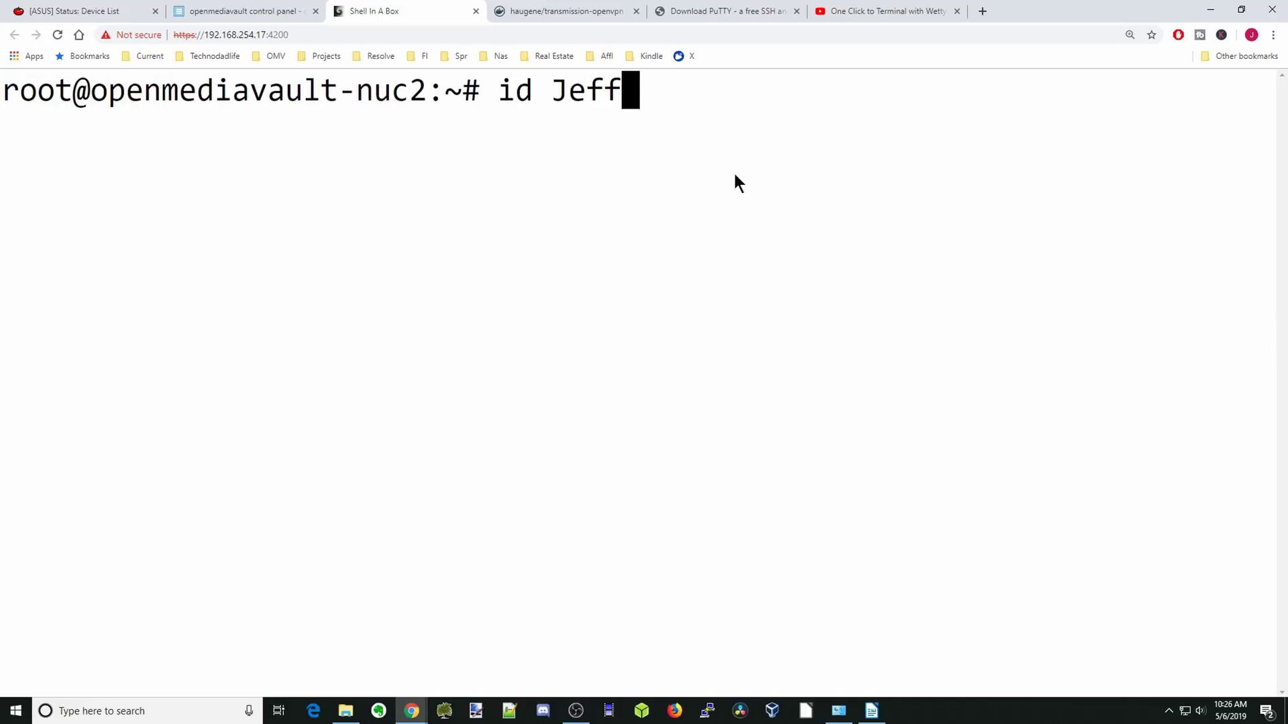
key("Return")
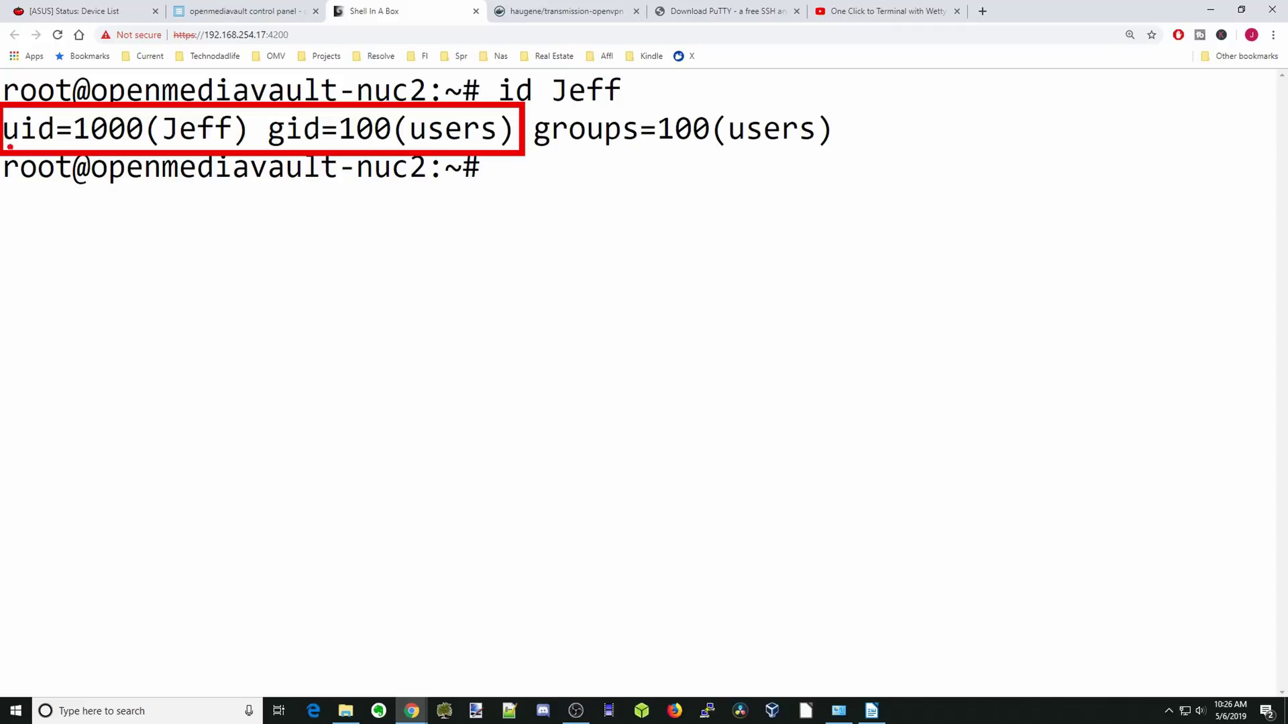
left_click_drag(4, 146, 132, 144)
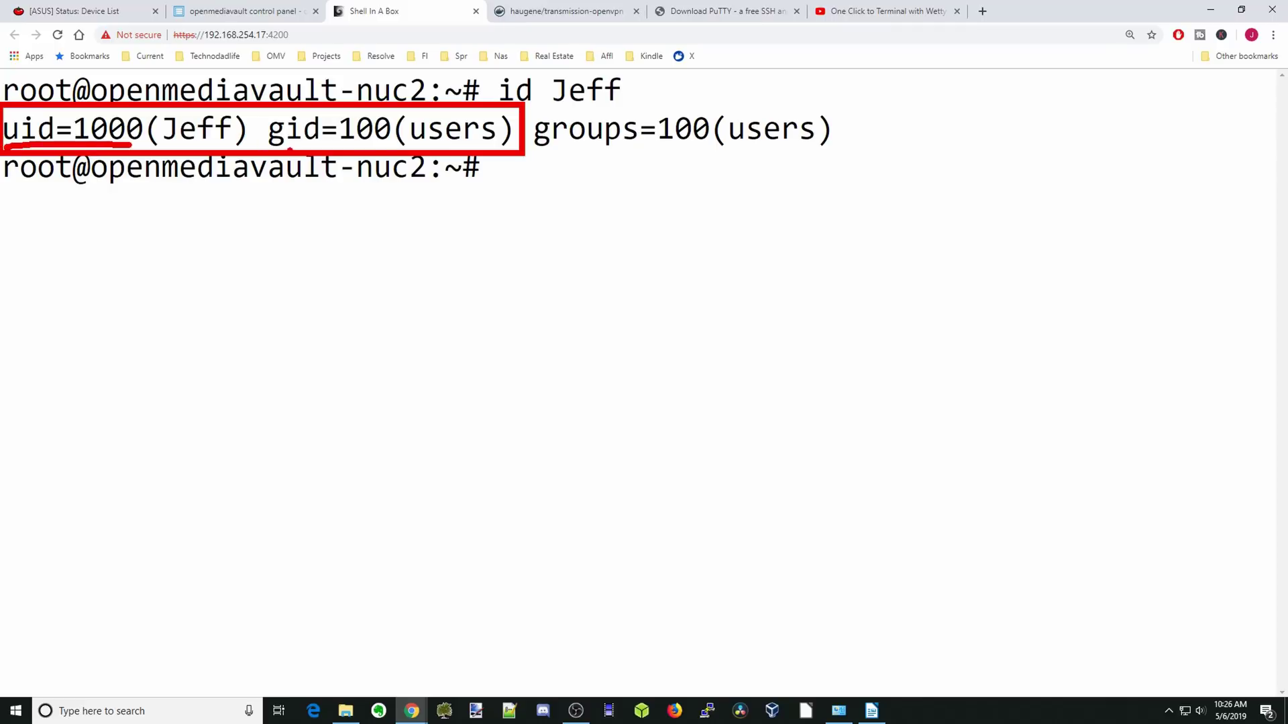
left_click_drag(290, 149, 379, 146)
key("Escape")
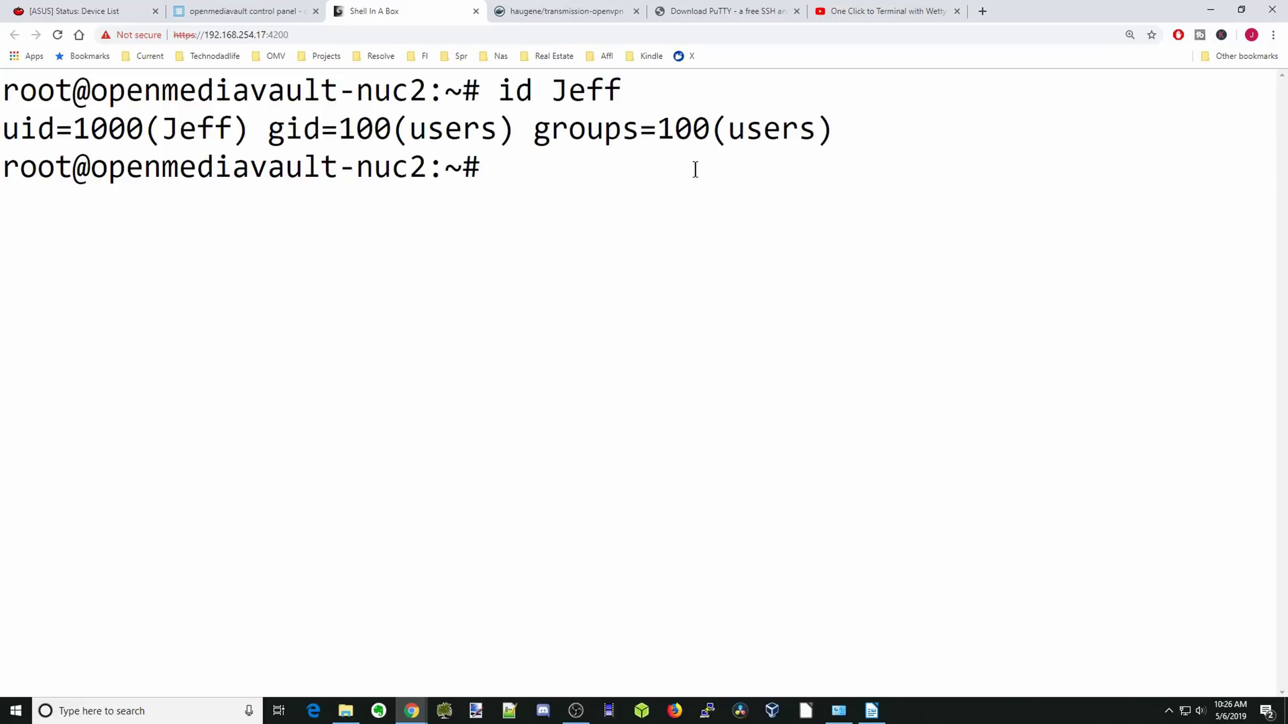
Create the mynet network with 'docker network create mynet' and return to openmediavault's Docker page.
type("docker network create mynet")
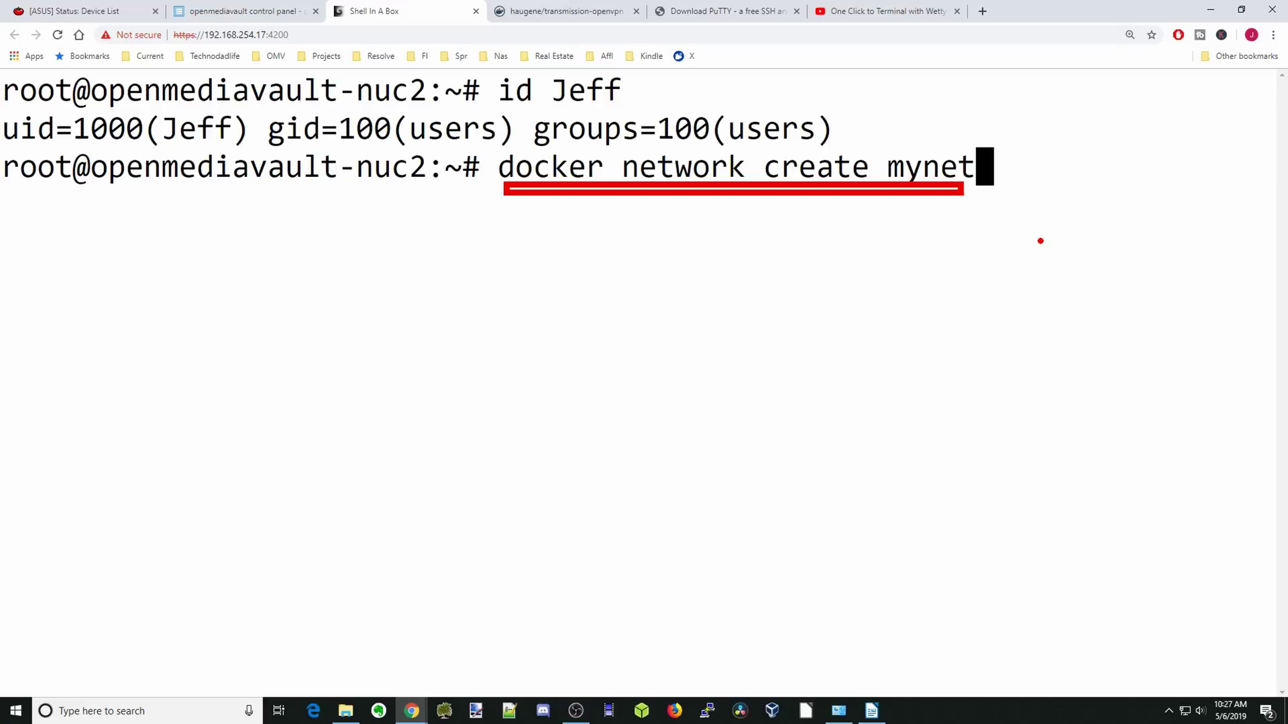
key("Return")
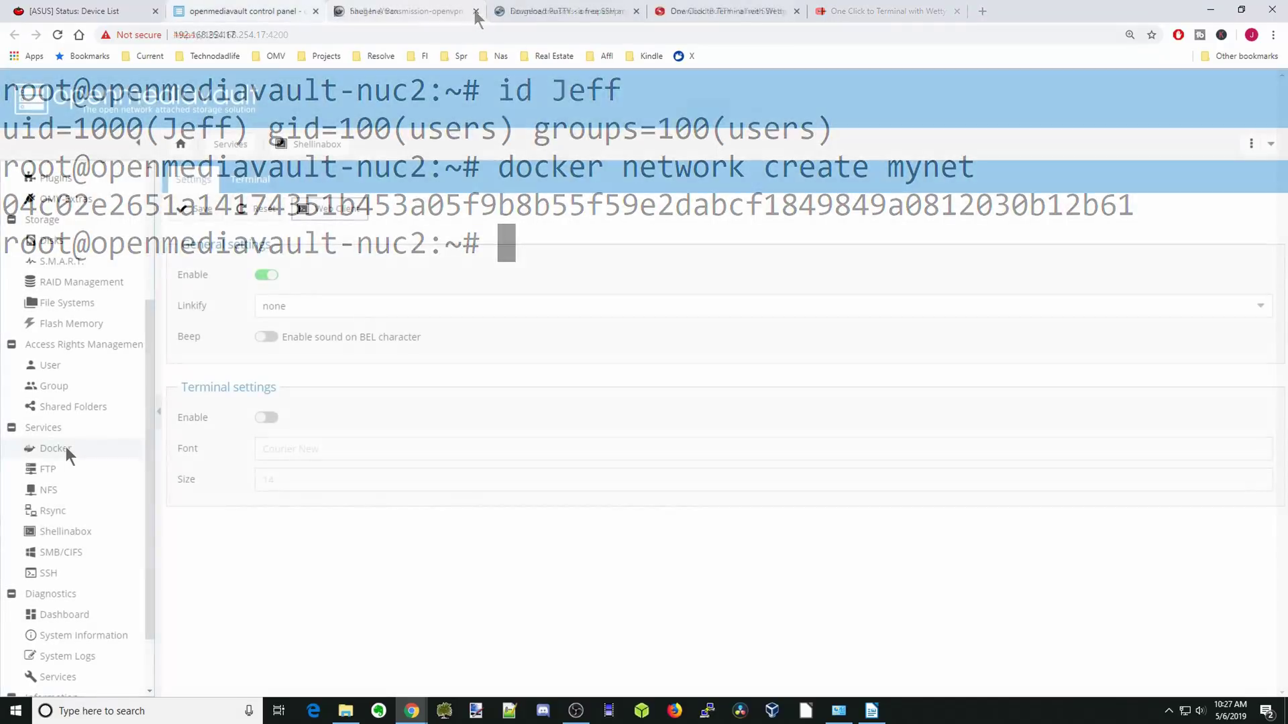
left_click(65, 447)
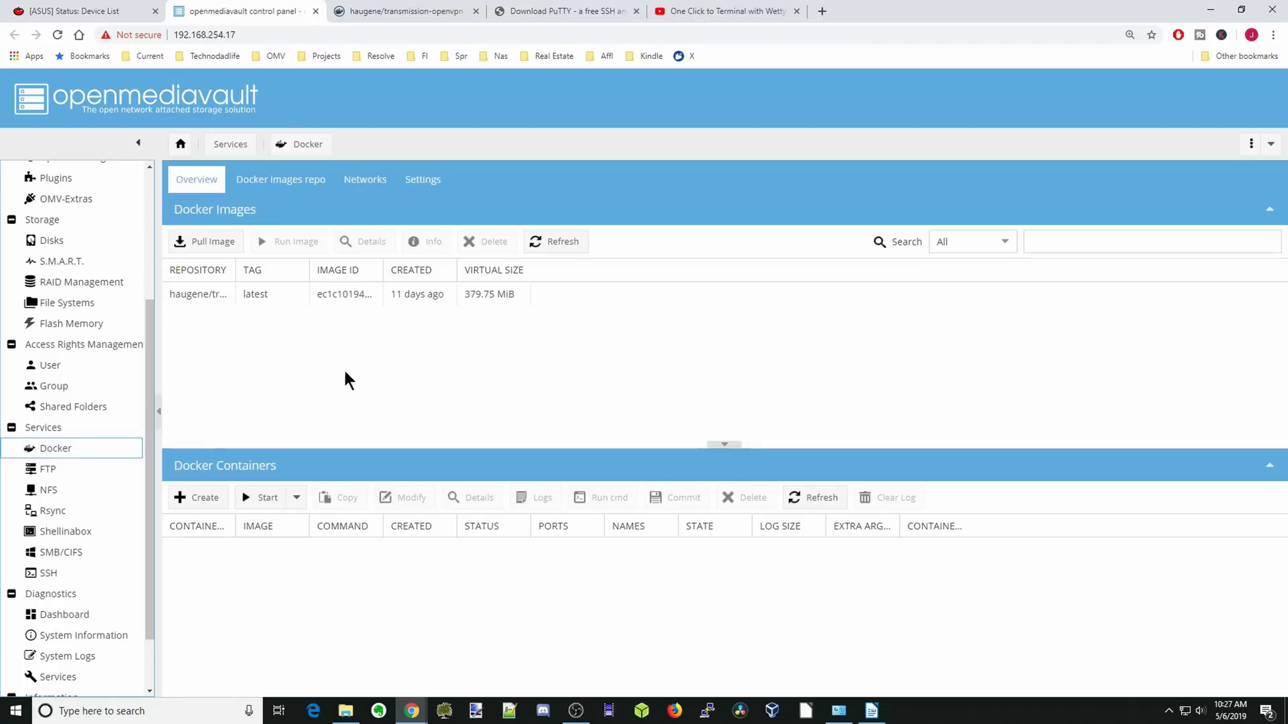
Run a container from the transmission-openvpn image named transmission with restart policy always.
left_click(277, 296)
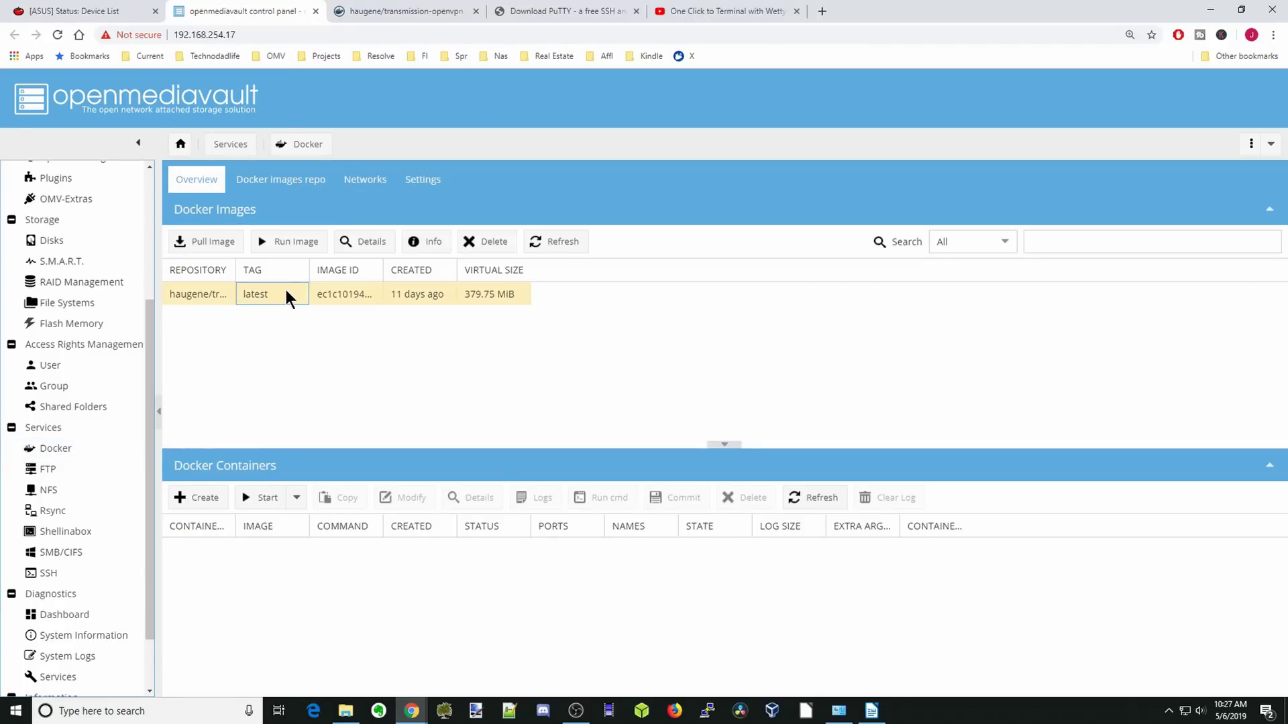
left_click(300, 247)
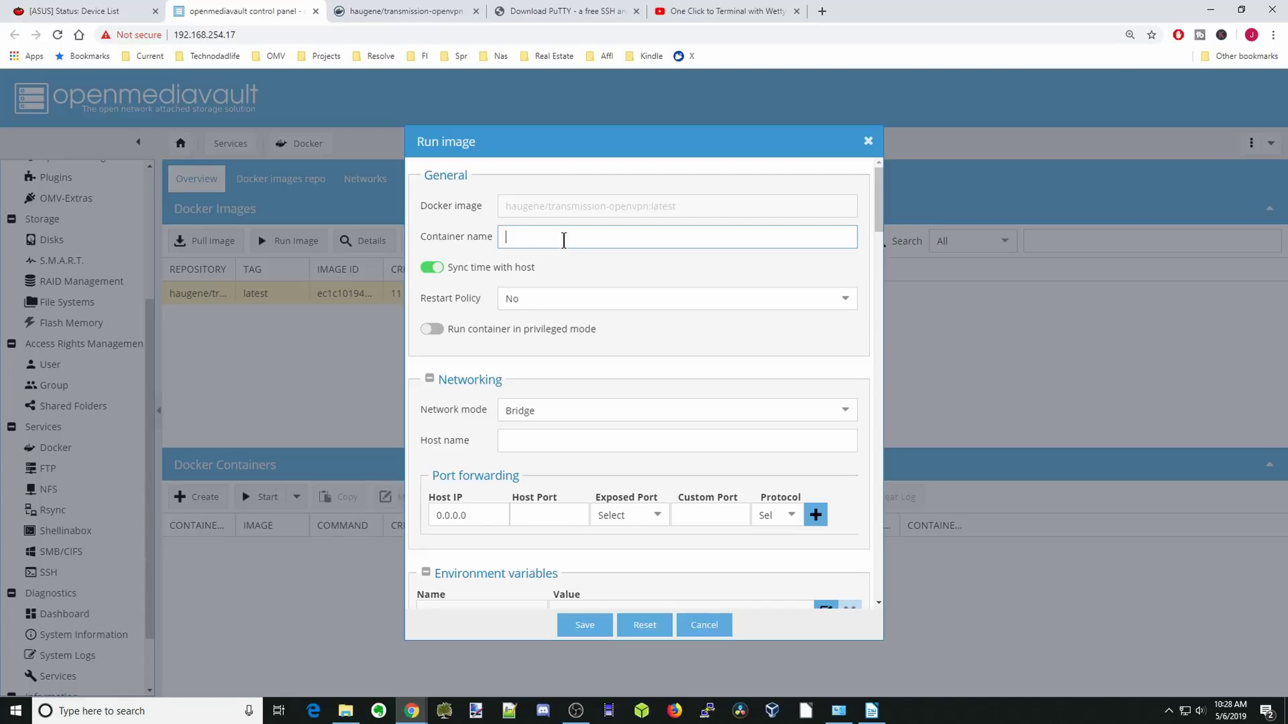
type("transmission")
left_click(610, 299)
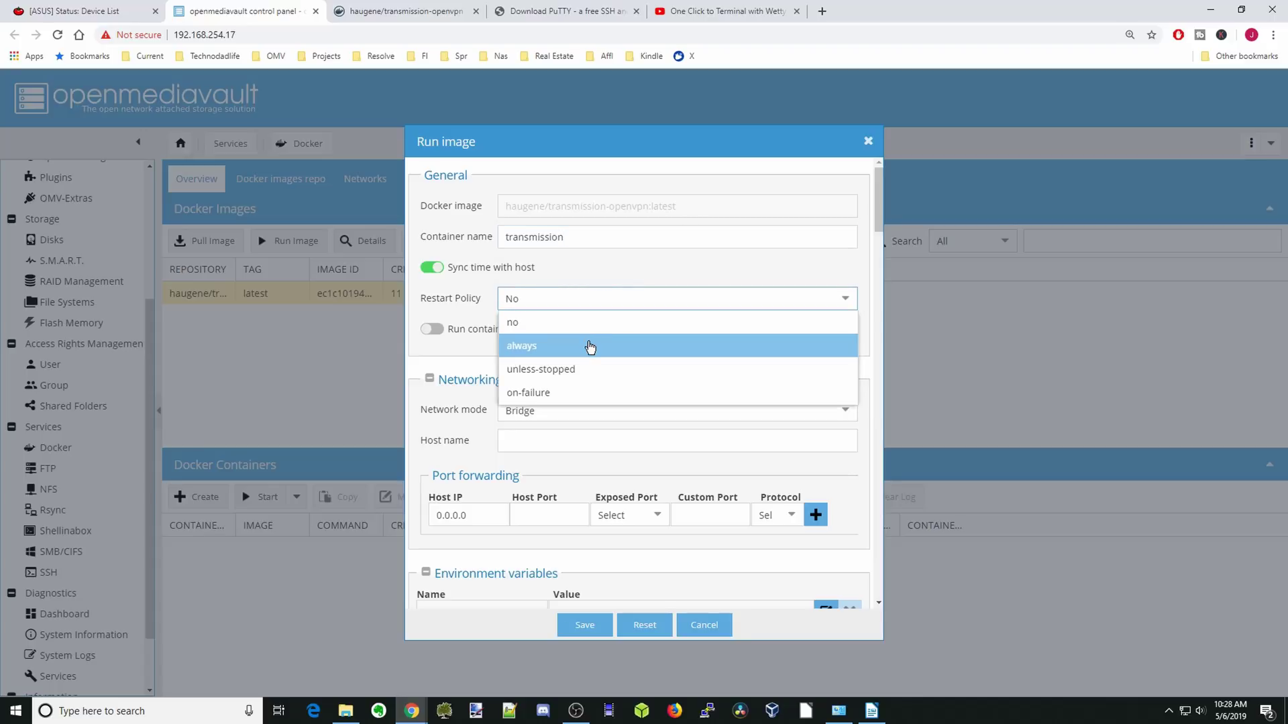
left_click(590, 347)
scroll(623, 403, "down", 1)
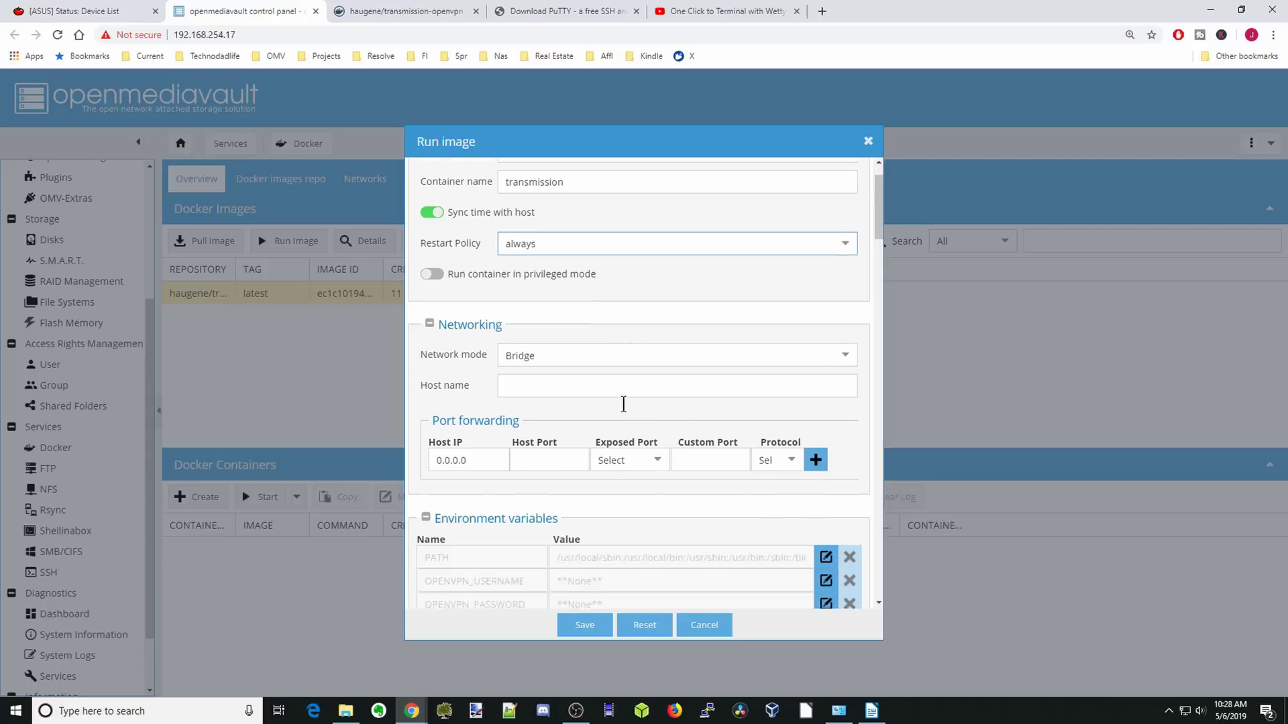
scroll(623, 404, "down", 3)
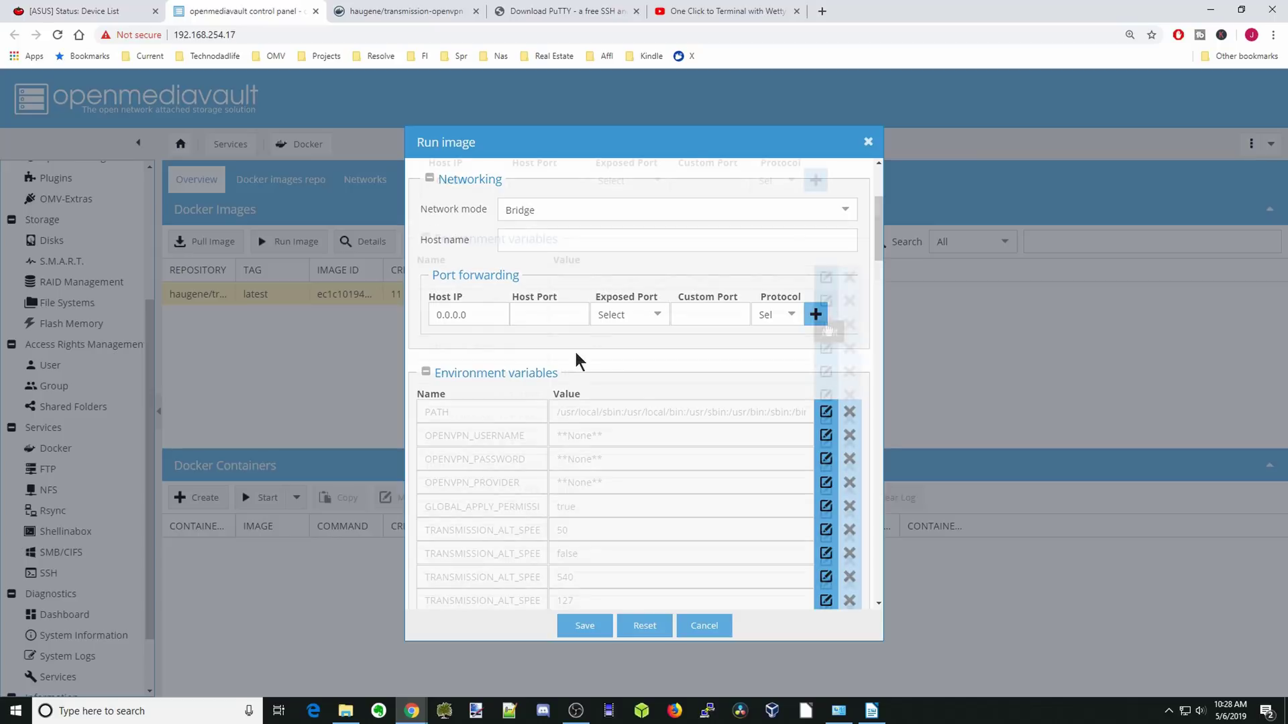
scroll(577, 362, "down", 3)
Set OPENVPN_PROVIDER to NORDVPN and fill in the VPN username and password variables.
left_click(826, 301)
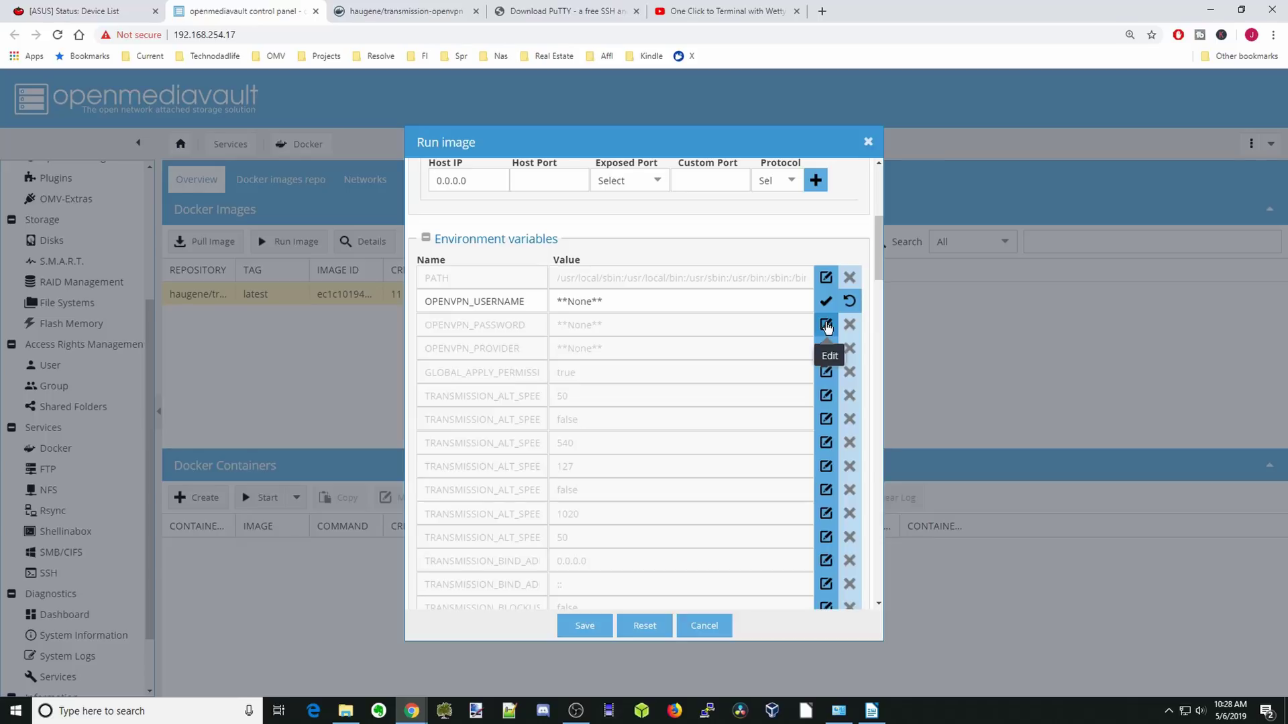
left_click(826, 326)
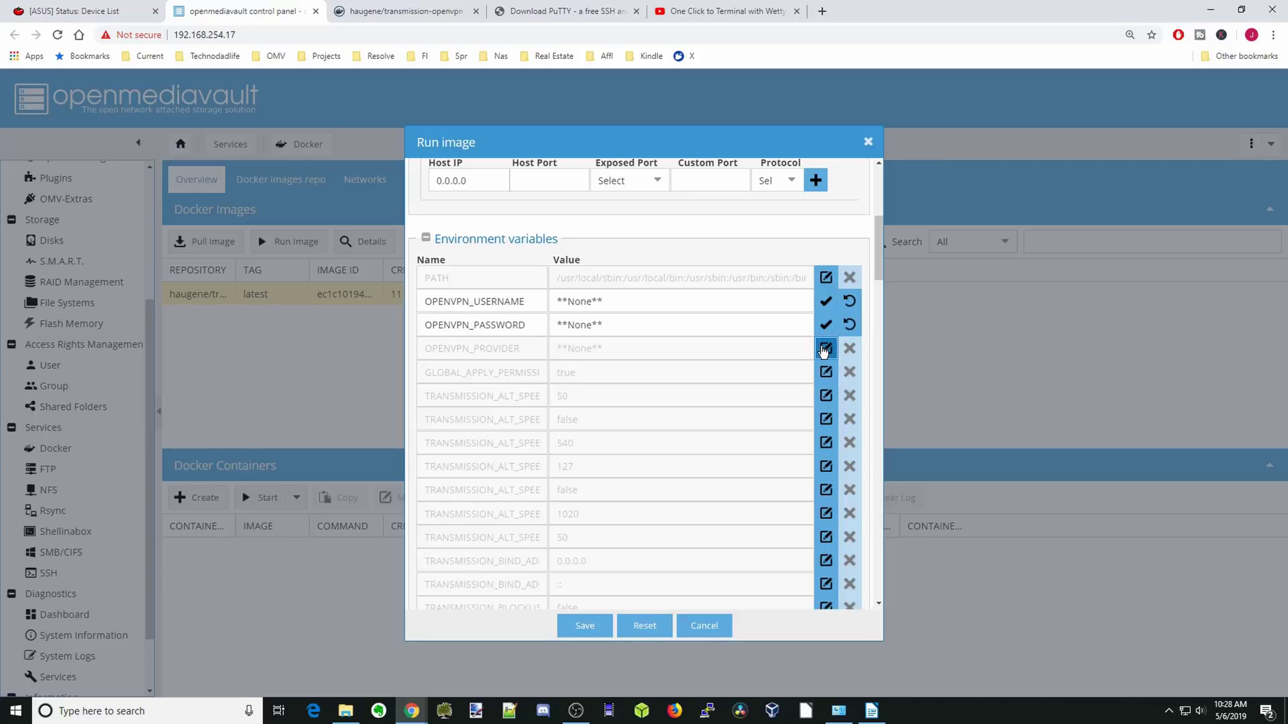
left_click(825, 348)
left_click_drag(614, 349, 556, 346)
left_click(555, 346)
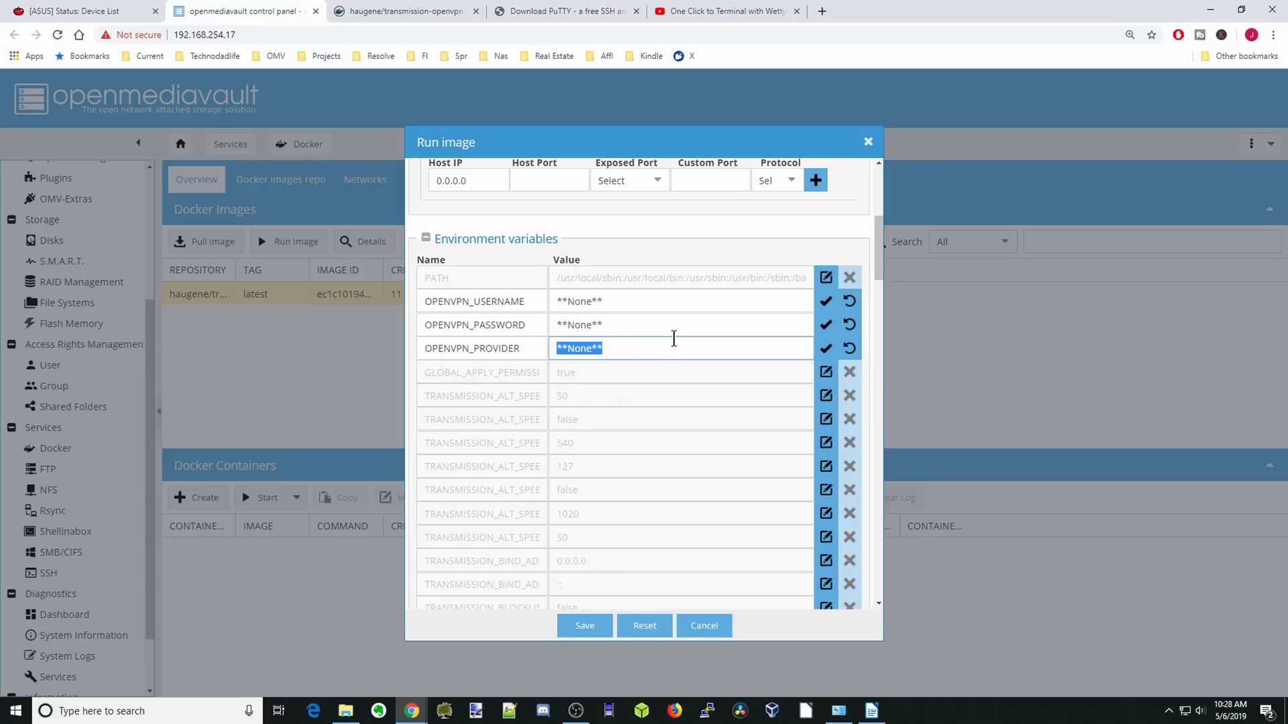
type("NORDVPN")
left_click_drag(627, 301, 544, 301)
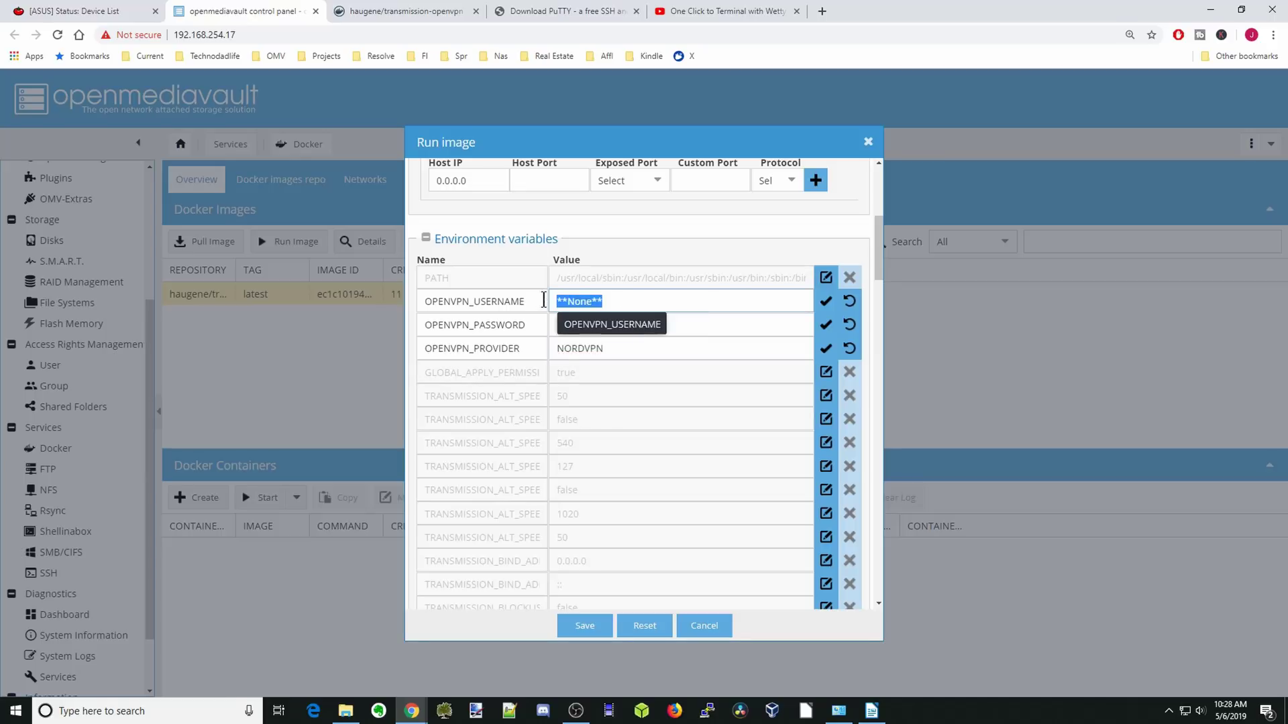
type("username")
key("Tab")
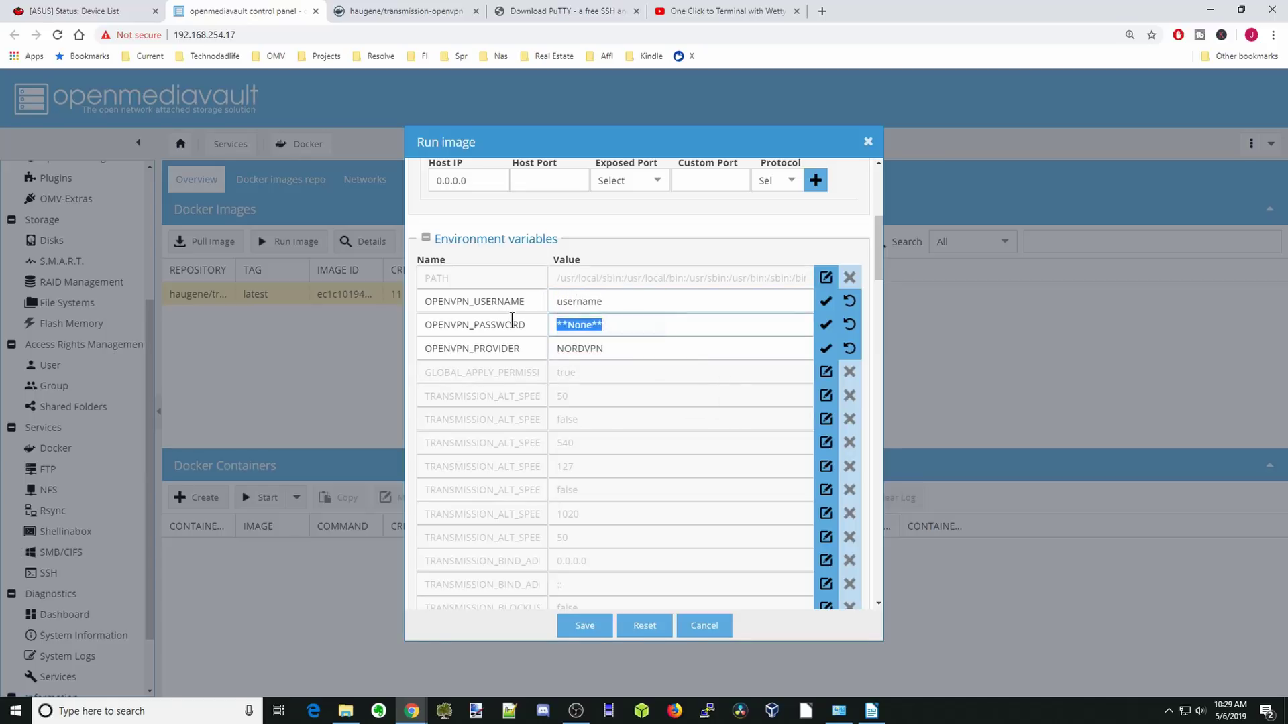
type("password")
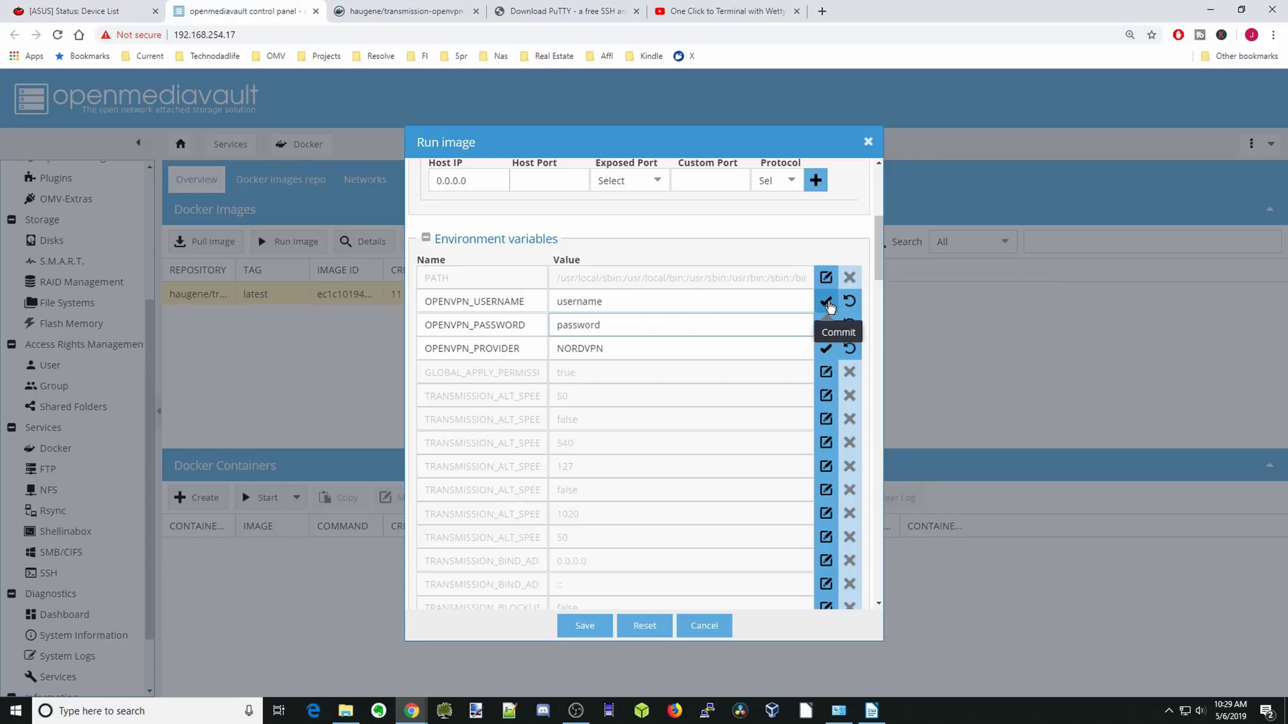
left_click(831, 305)
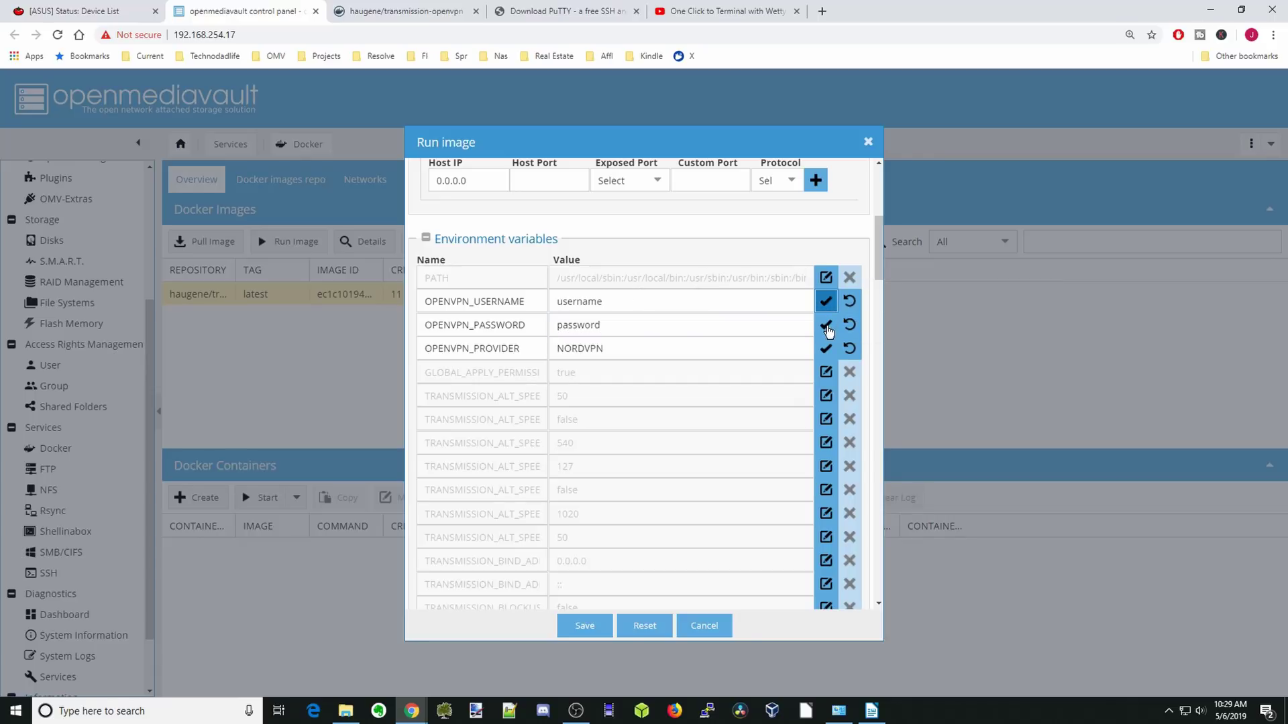
left_click(828, 328)
left_click(828, 348)
Enter PUID 1000 and PGID 100 in the container's environment variables.
scroll(829, 349, "down", 5)
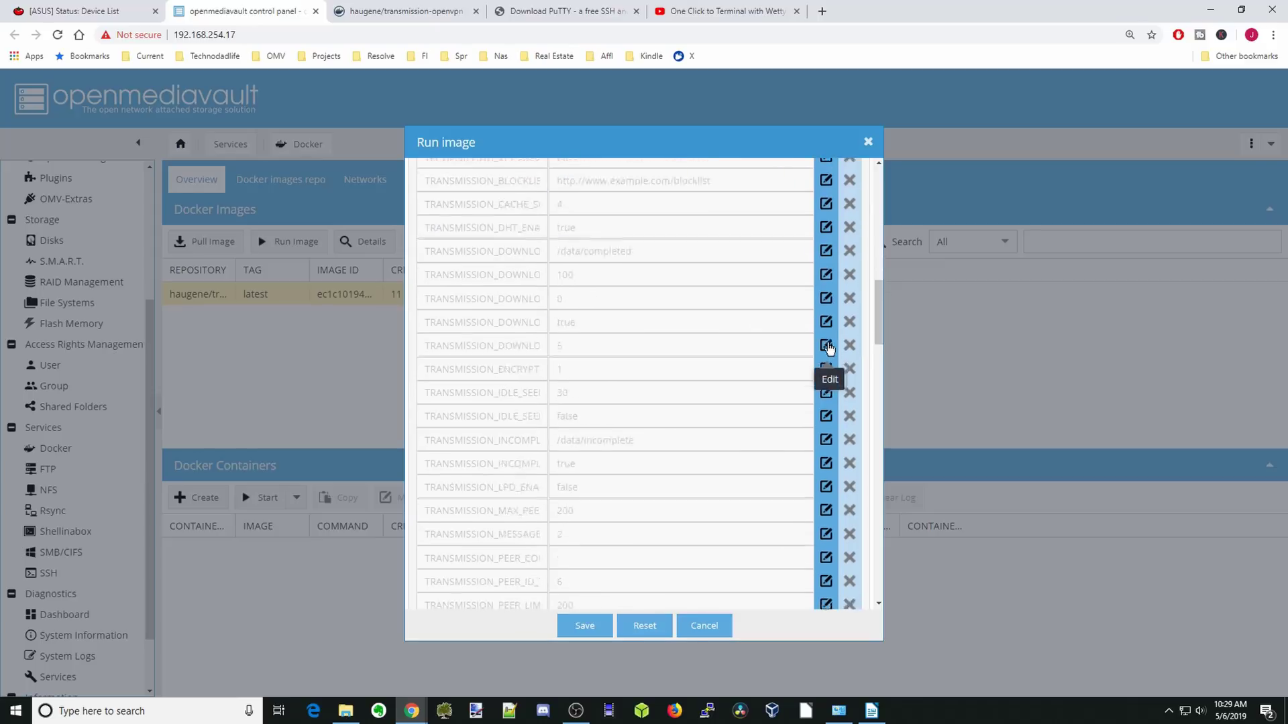
scroll(829, 348, "down", 10)
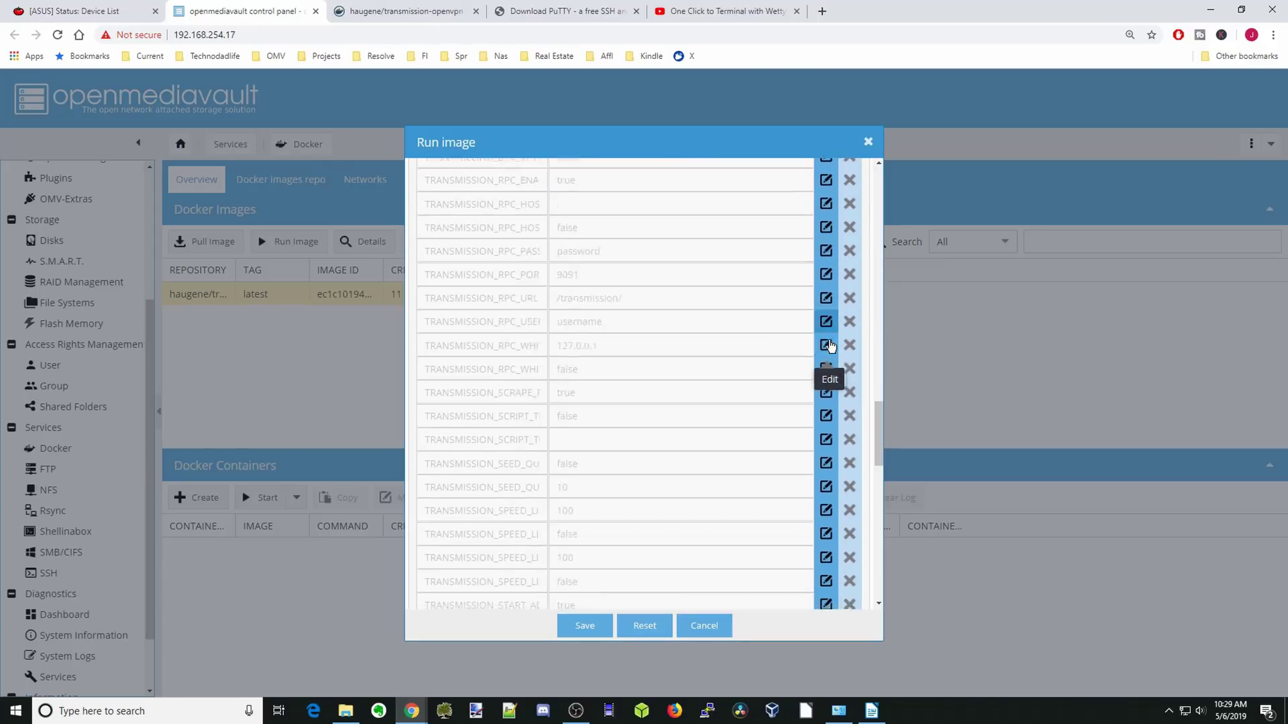
scroll(830, 345, "down", 10)
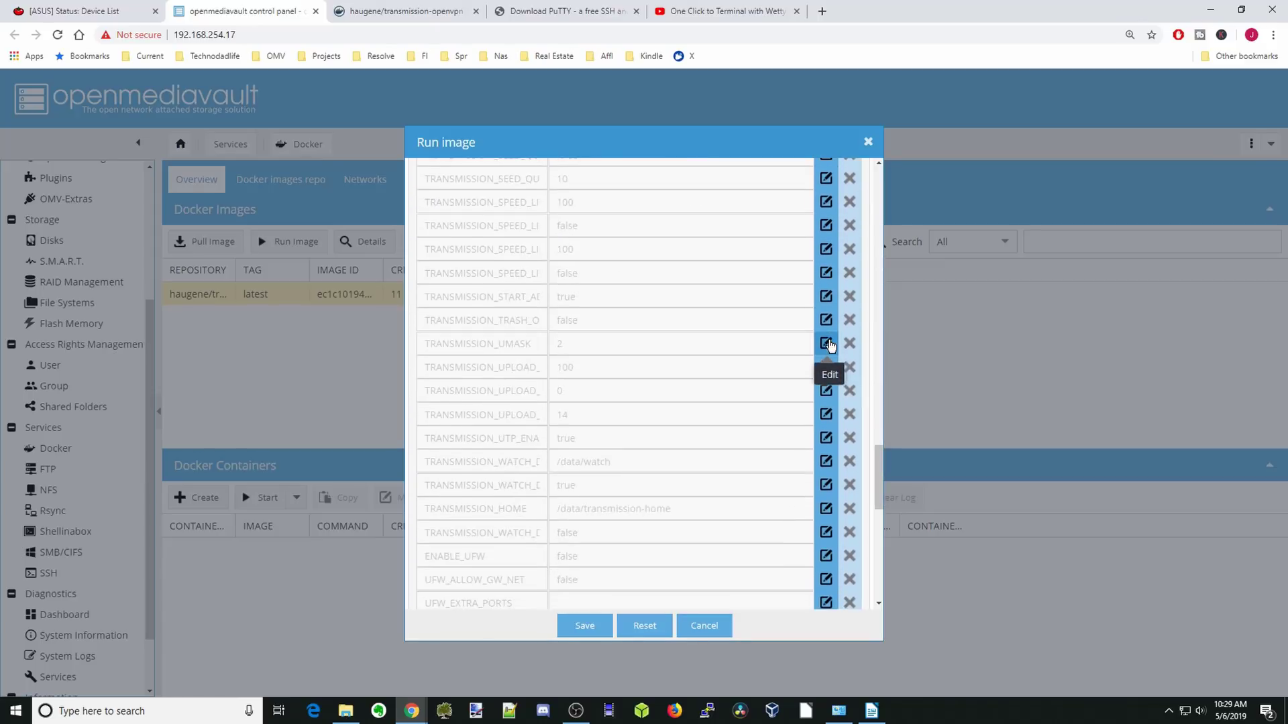
left_click(826, 272)
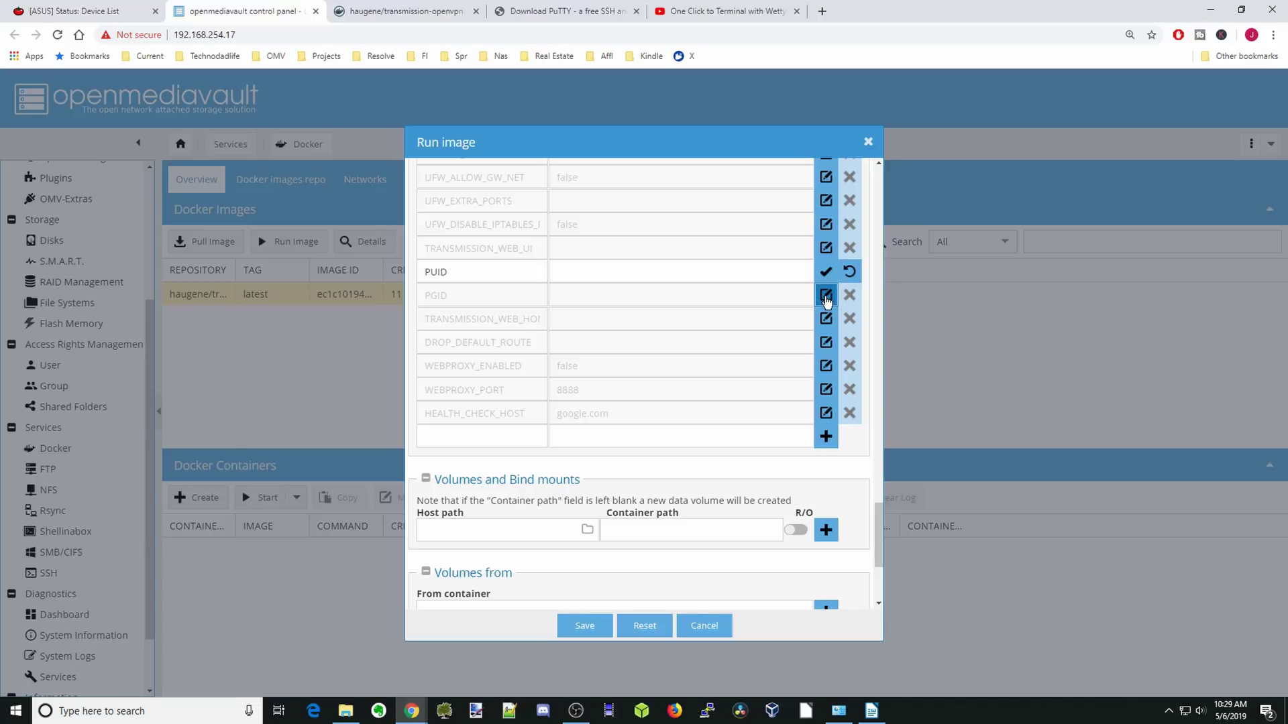
left_click(827, 297)
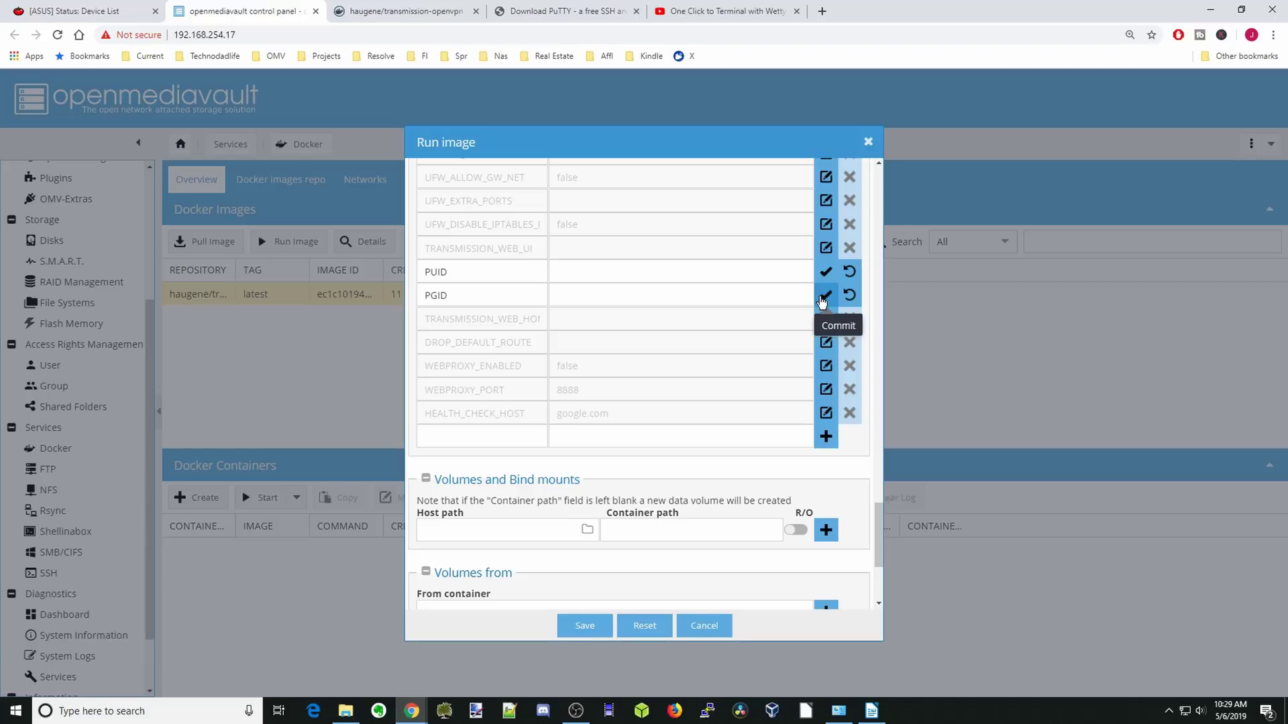
left_click(826, 367)
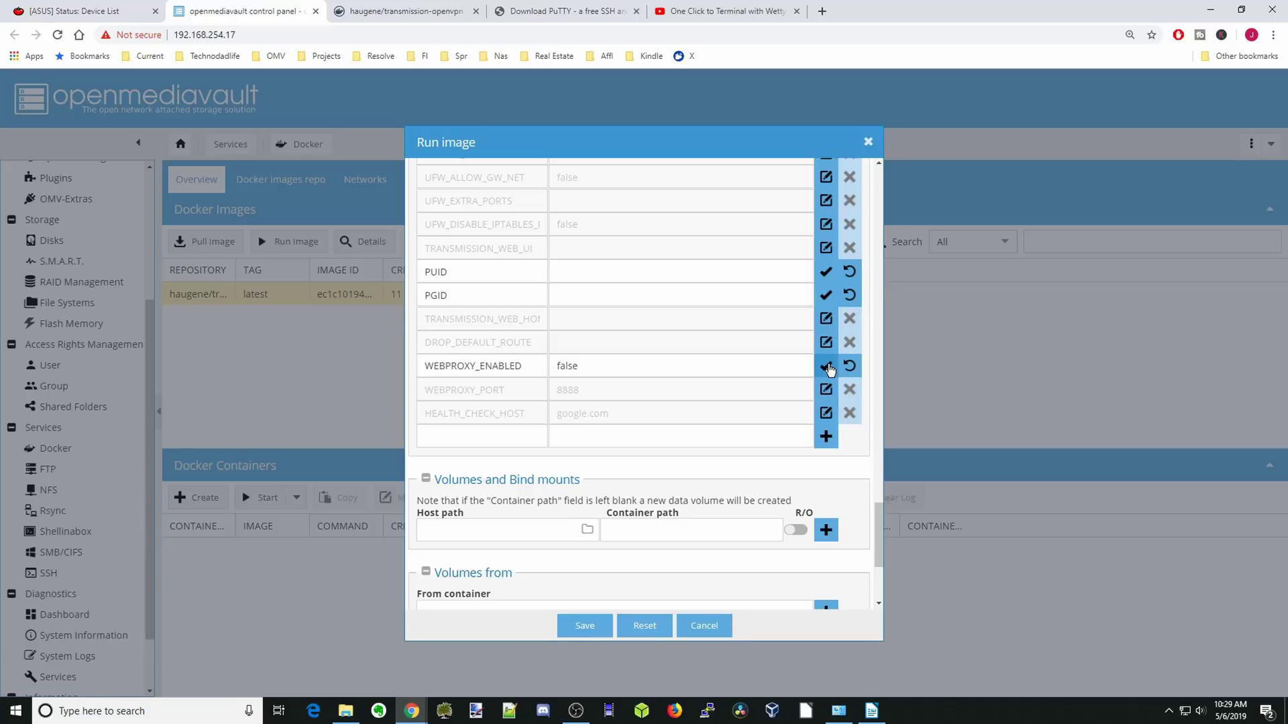
left_click(591, 270)
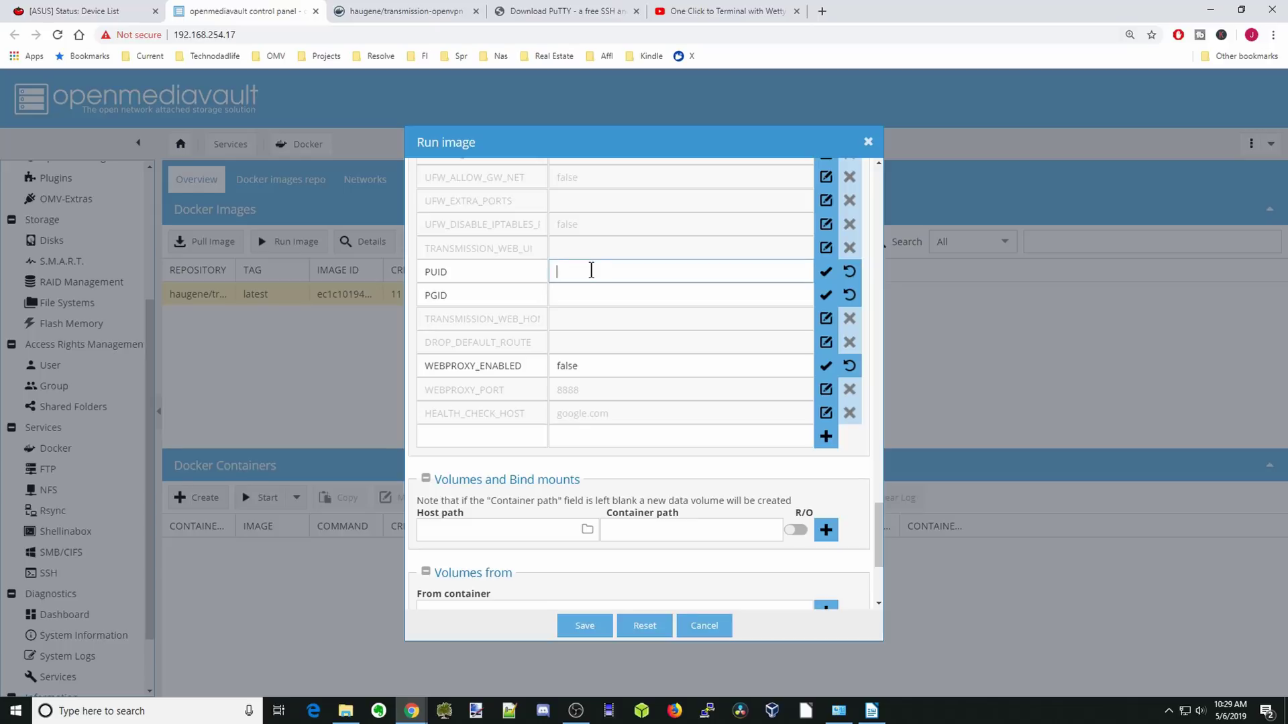
type("1000")
left_click(584, 295)
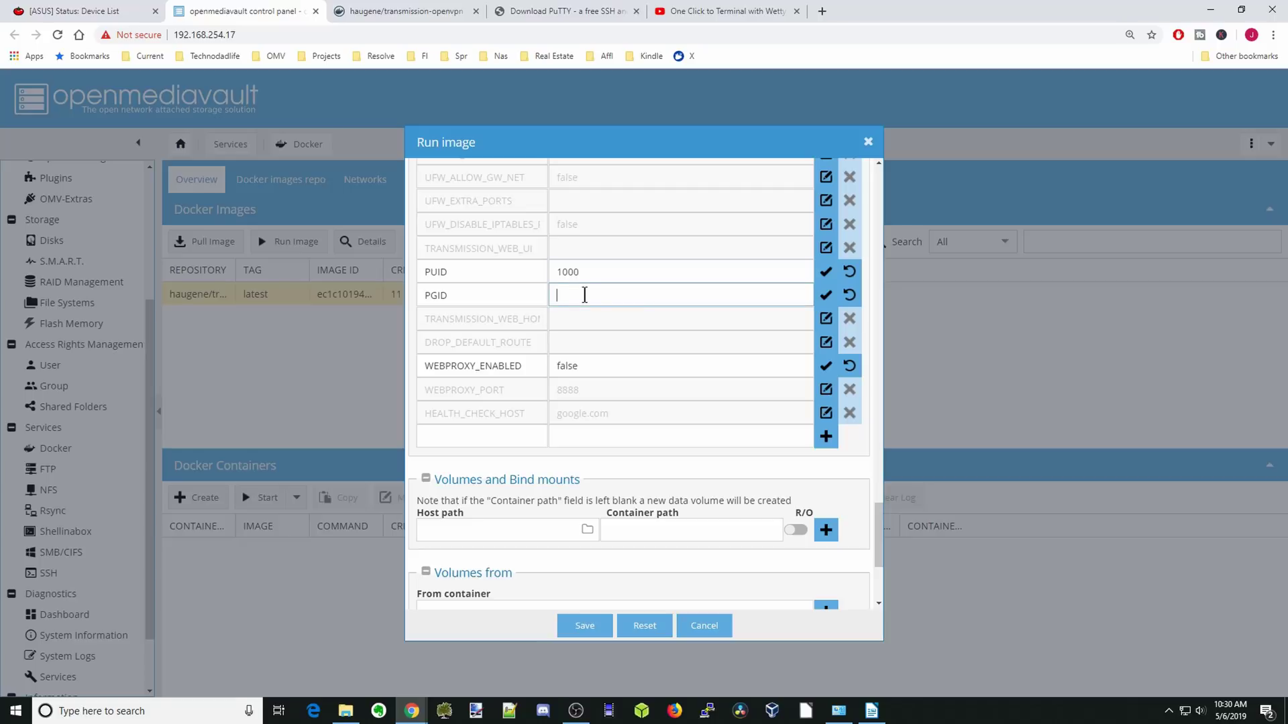
type("100")
Set WEBPROXY_ENABLED to true, commit the edits, and name a new CREATE_TUN_DEVICE variable.
double_click(582, 366)
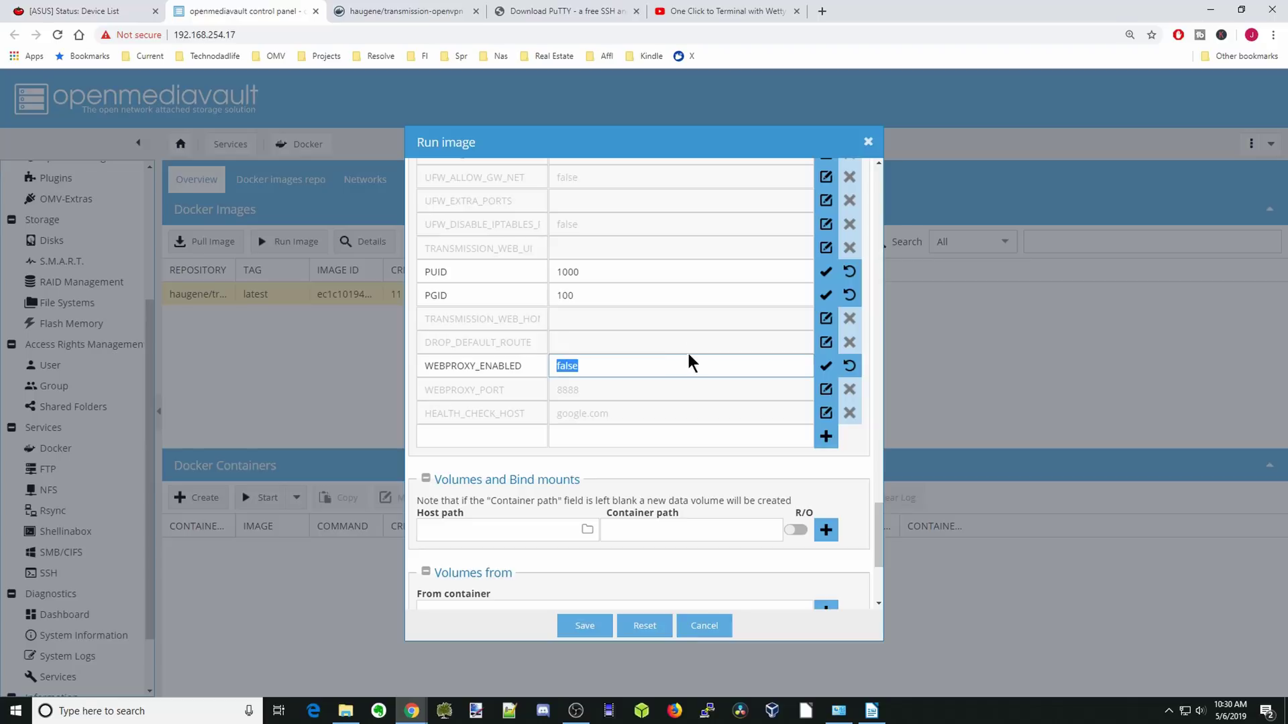
type("true")
left_click(825, 279)
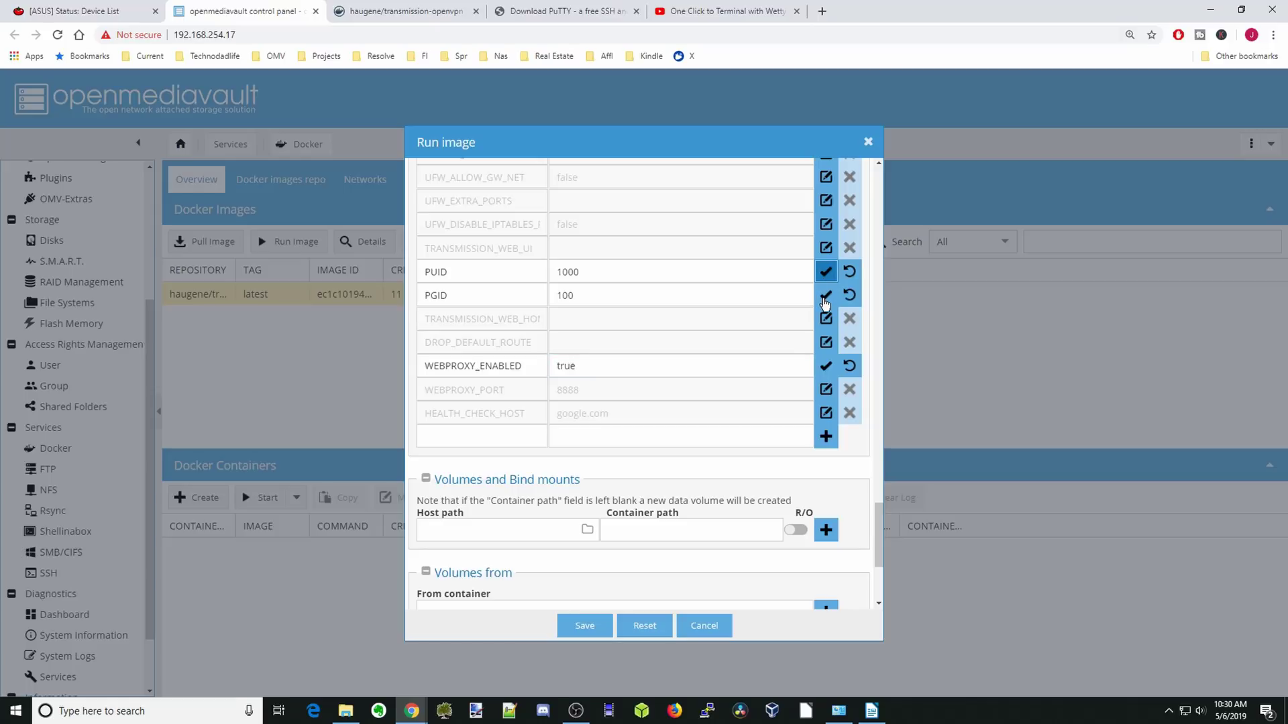
left_click(825, 300)
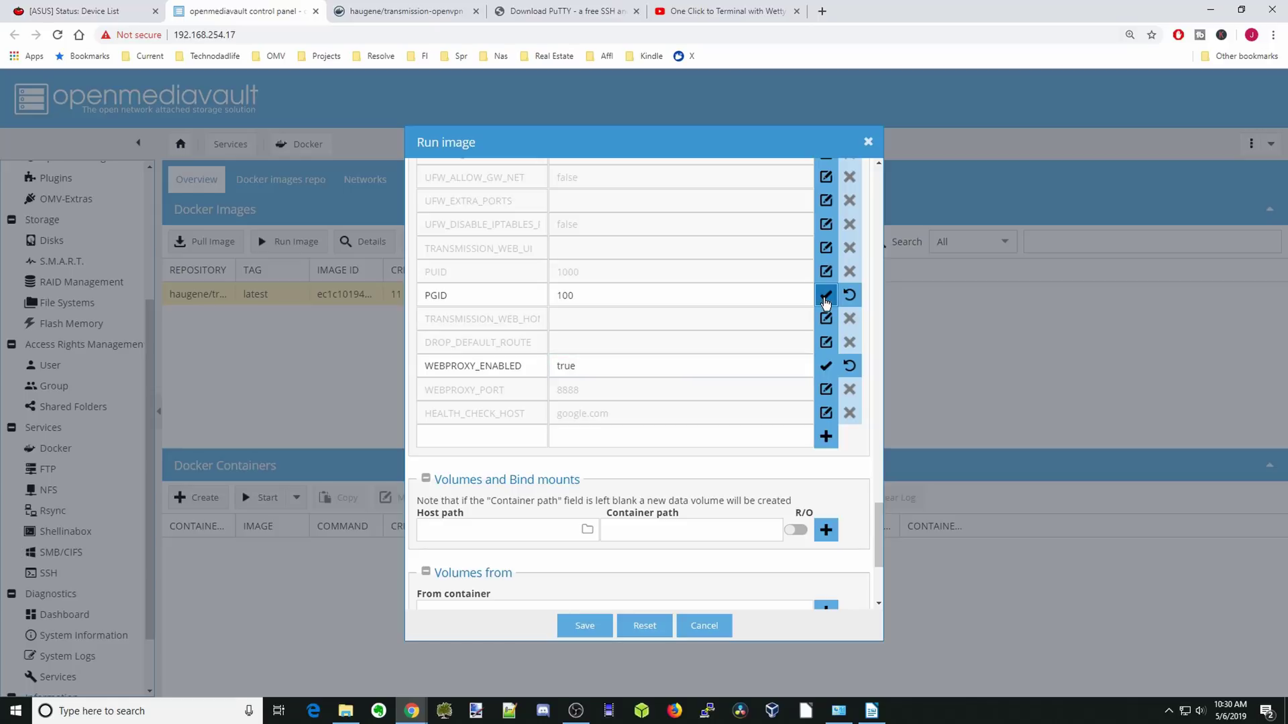
left_click(827, 367)
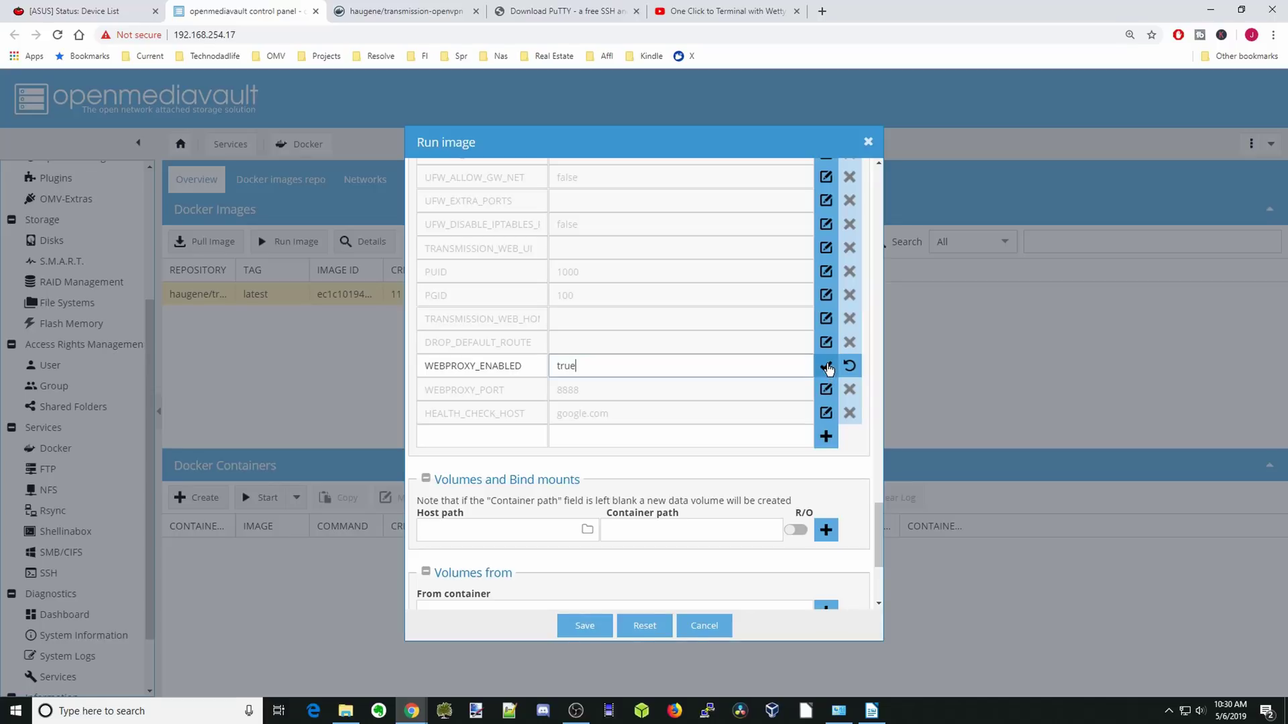
left_click(827, 367)
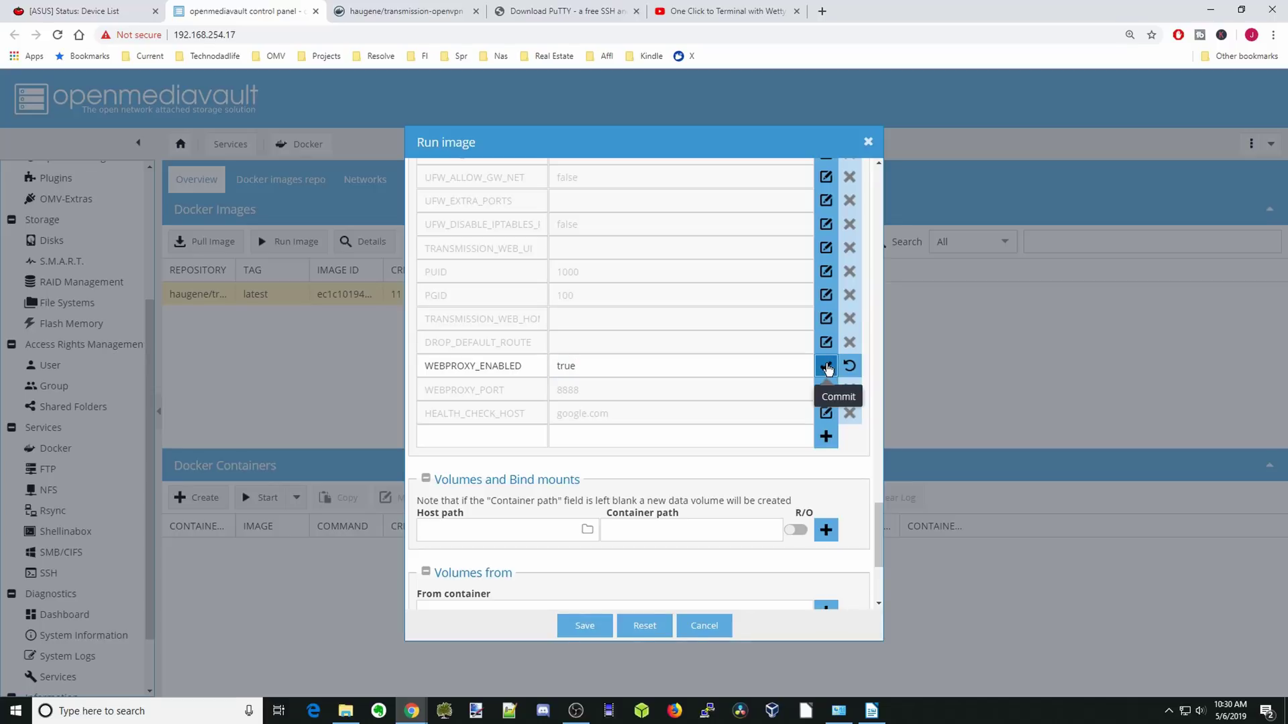
left_click(482, 436)
type("CREATE_TUN_DEVICE")
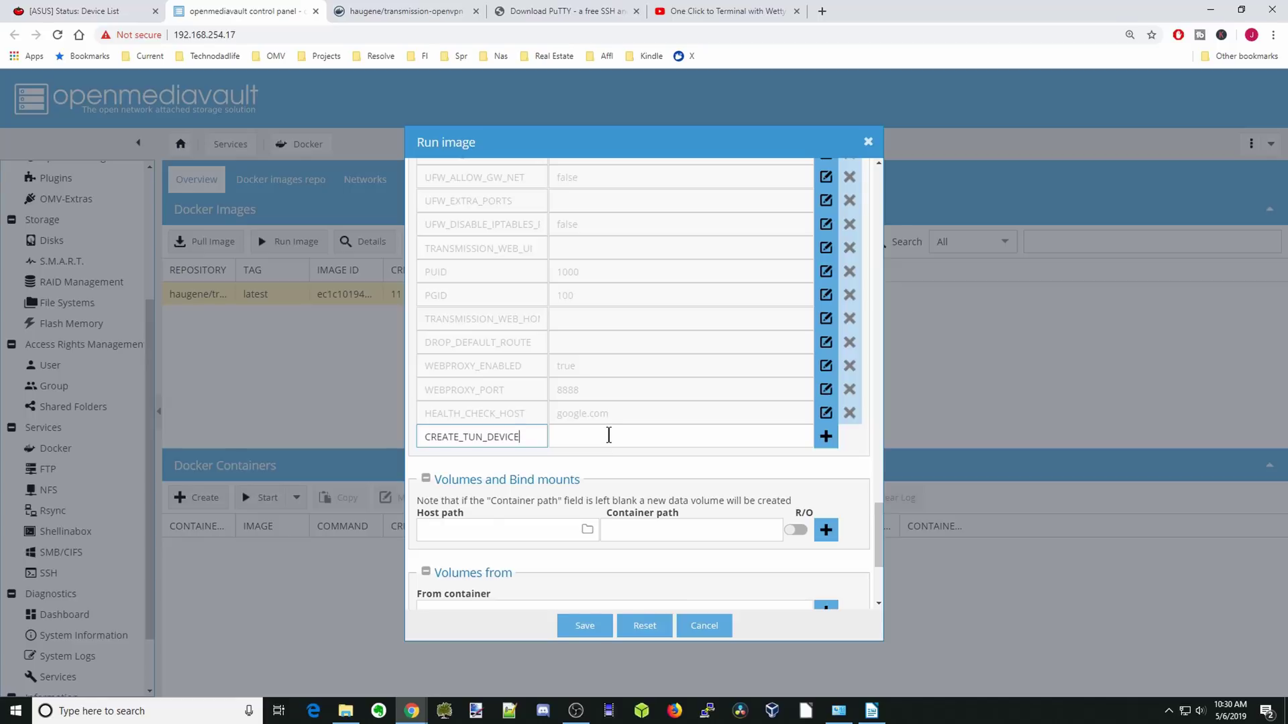
Add CREATE_TUN_DEVICE with value true and begin a LOCAL_NETWORK variable.
left_click(608, 436)
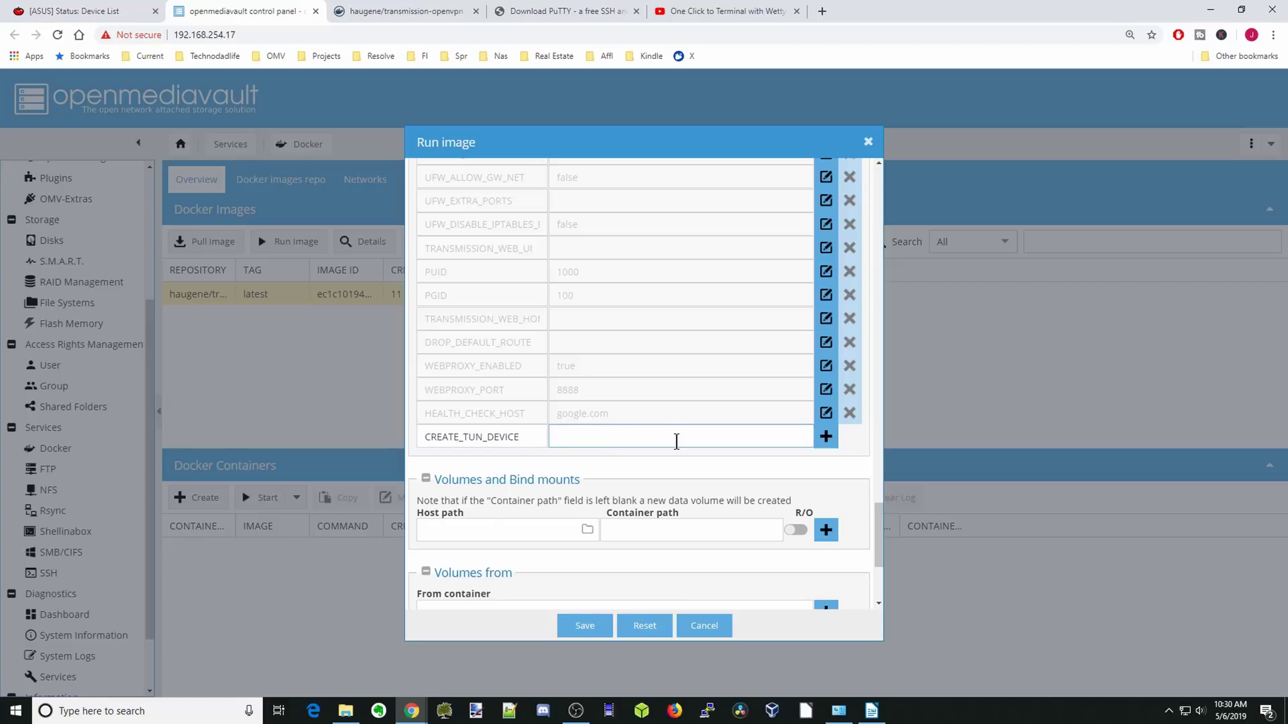
type("true")
left_click(826, 438)
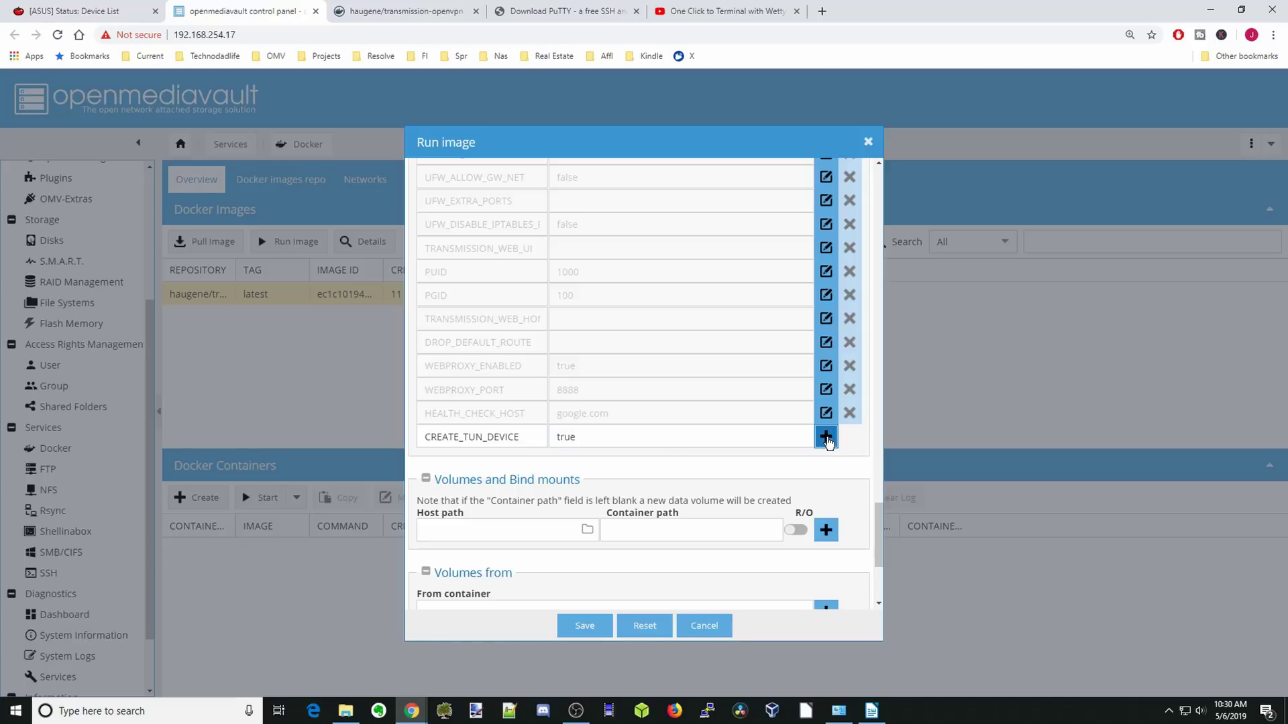
left_click(826, 438)
type("LOCAL_NETWORK")
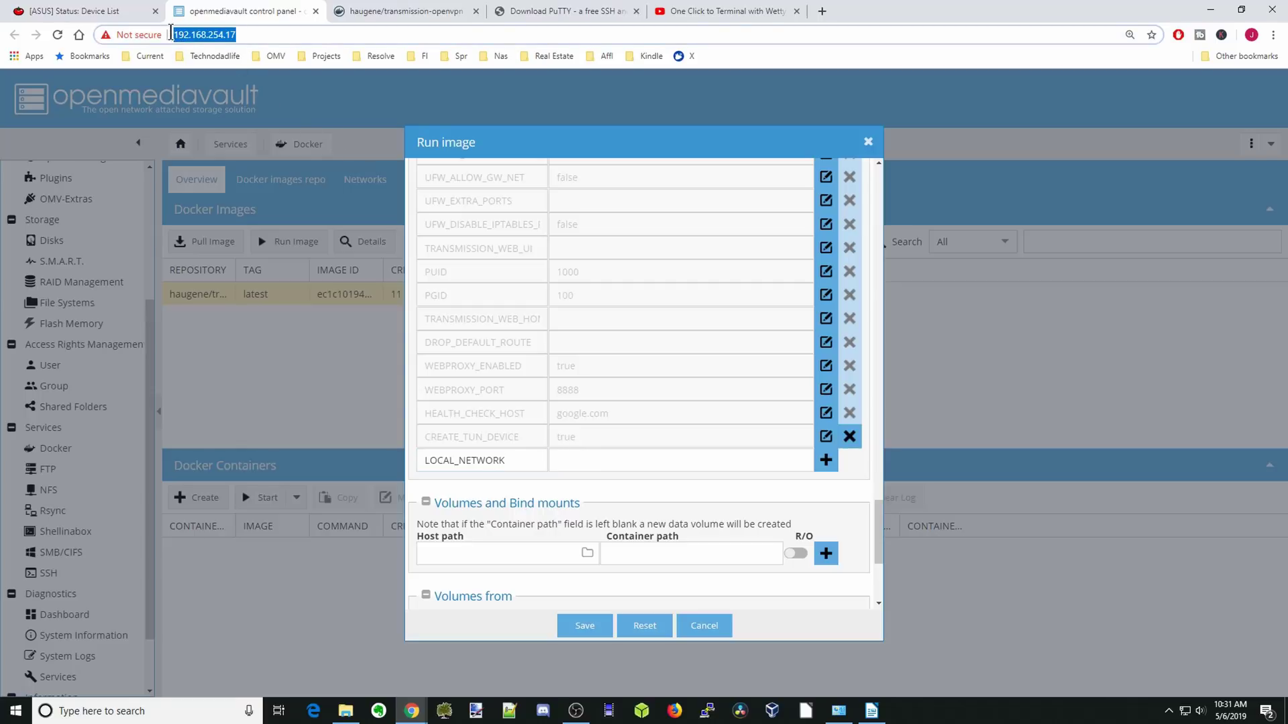
Give LOCAL_NETWORK the value 192.168.254.0/24, built from the copied server address, and add it.
right_click(197, 37)
left_click(238, 116)
left_click(590, 463)
right_click(598, 467)
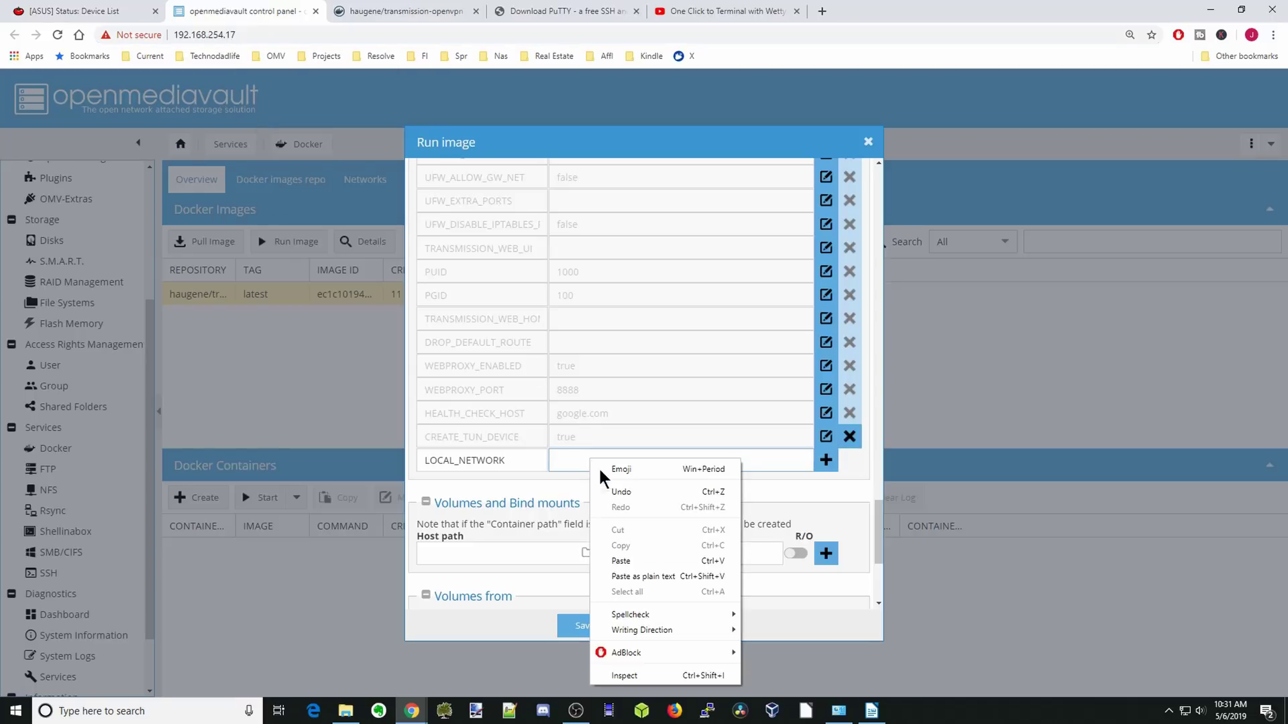
left_click(648, 560)
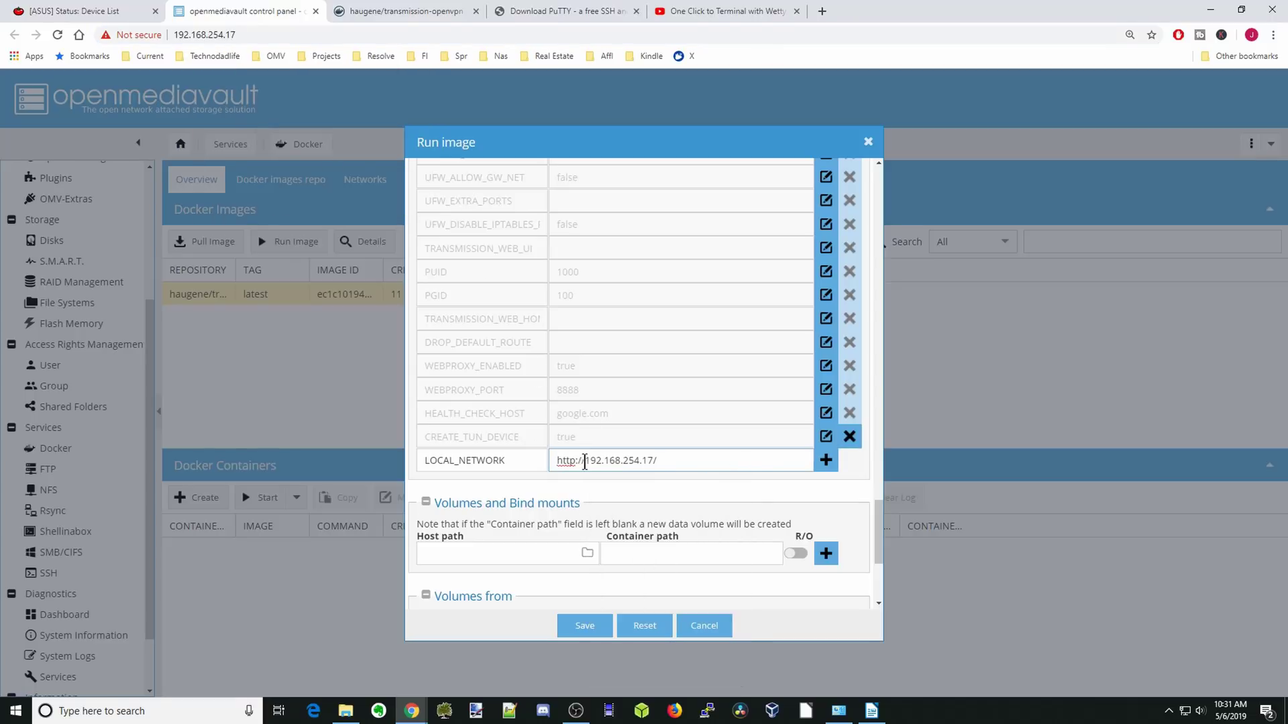
left_click_drag(585, 463, 551, 467)
key("BackSpace")
left_click(648, 461)
key("BackSpace")
key("BackSpace")
key("BackSpace")
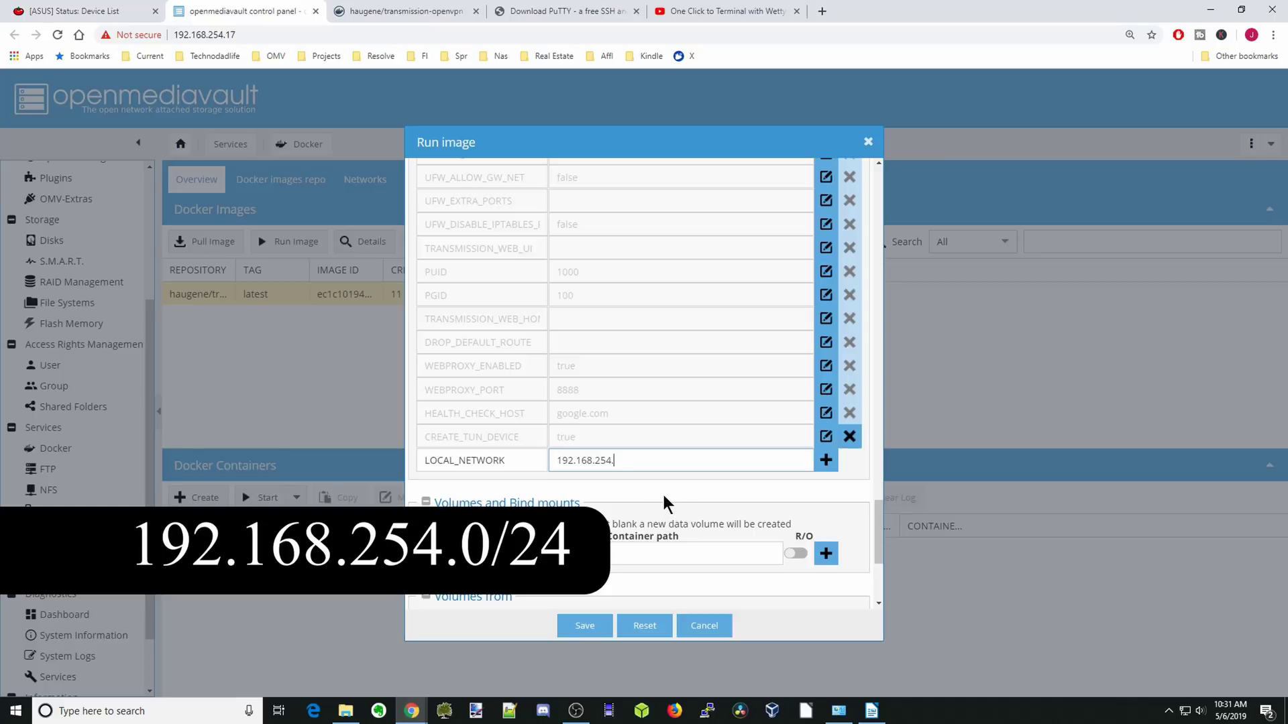
type("0/24")
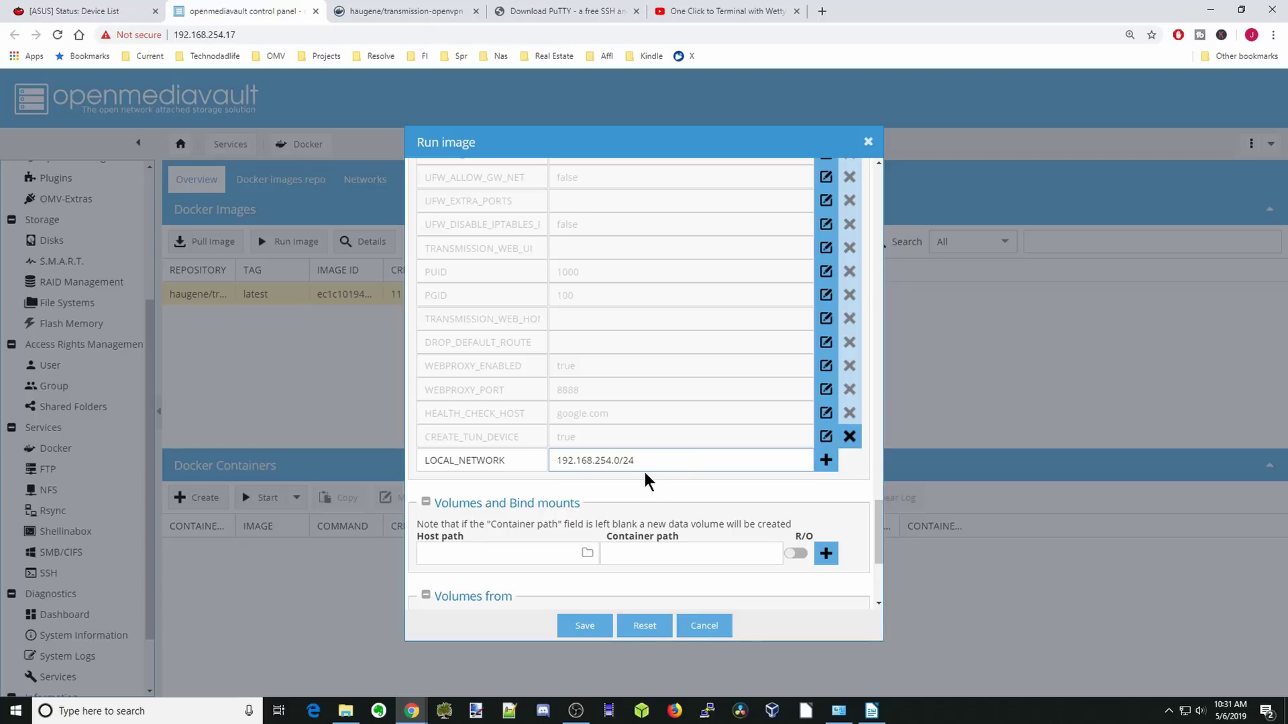
left_click(829, 467)
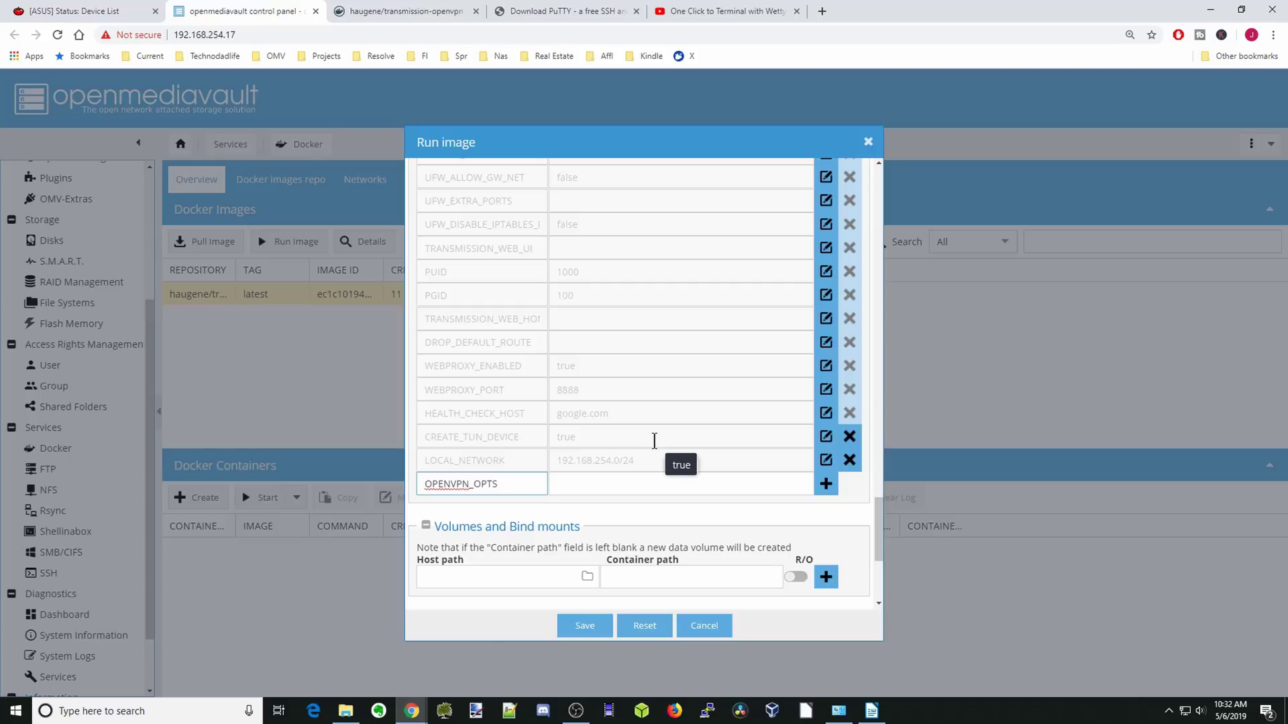
Add the OPENVPN_OPTS variable with value --inactive 3600 --ping 10 --ping-exit 60.
key("Tab")
key("ctrl+v")
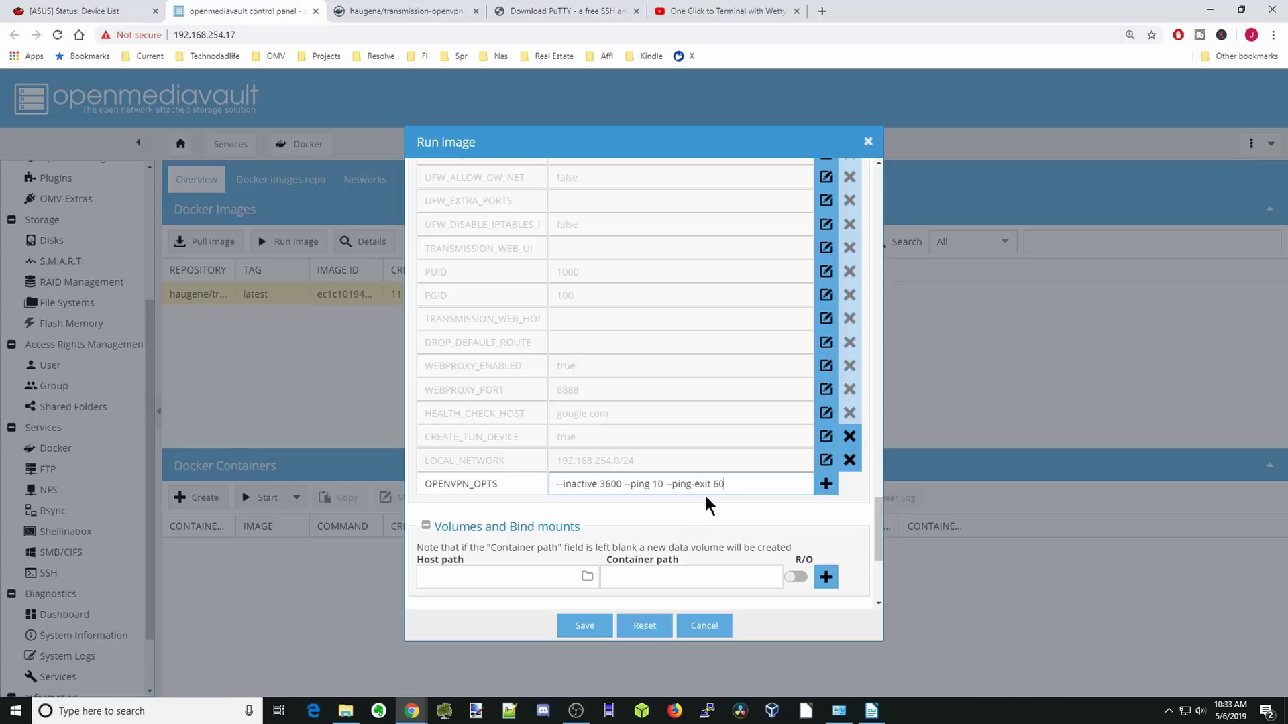
left_click(826, 484)
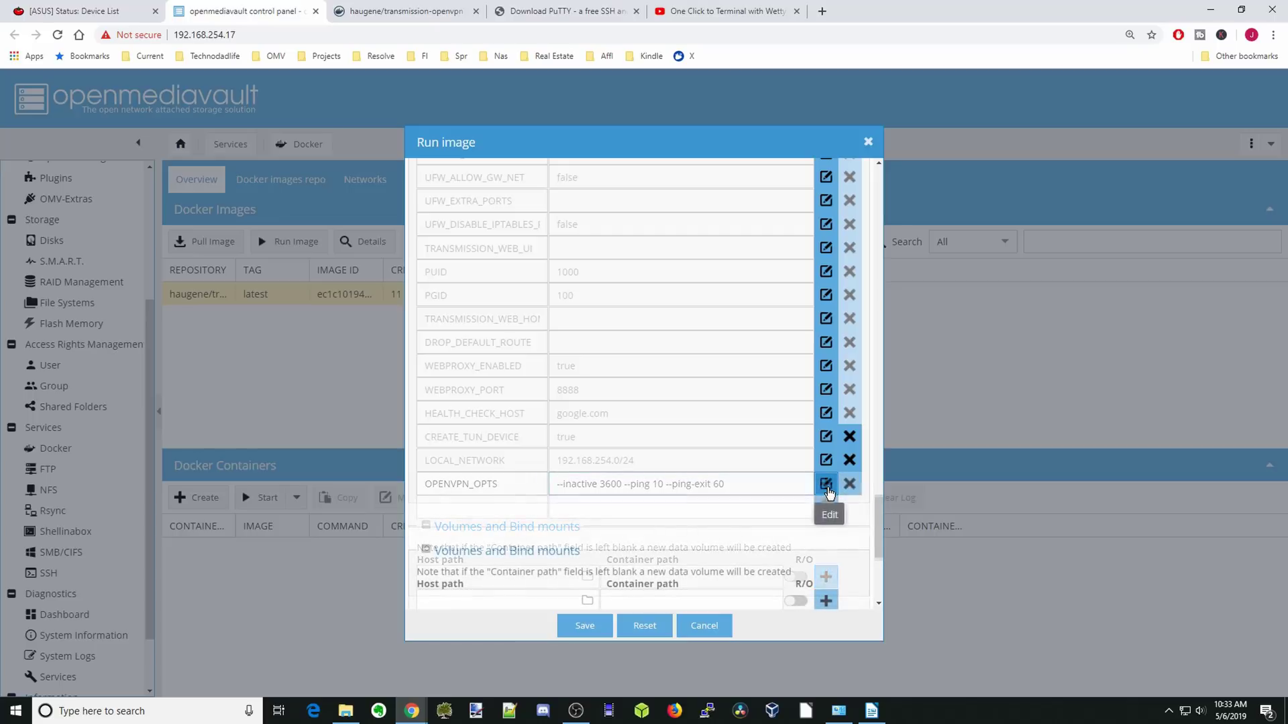
Set the first bind mount's container path to /config, then bring up the Nuc2-One drive window.
scroll(689, 342, "down", 4)
left_click(688, 340)
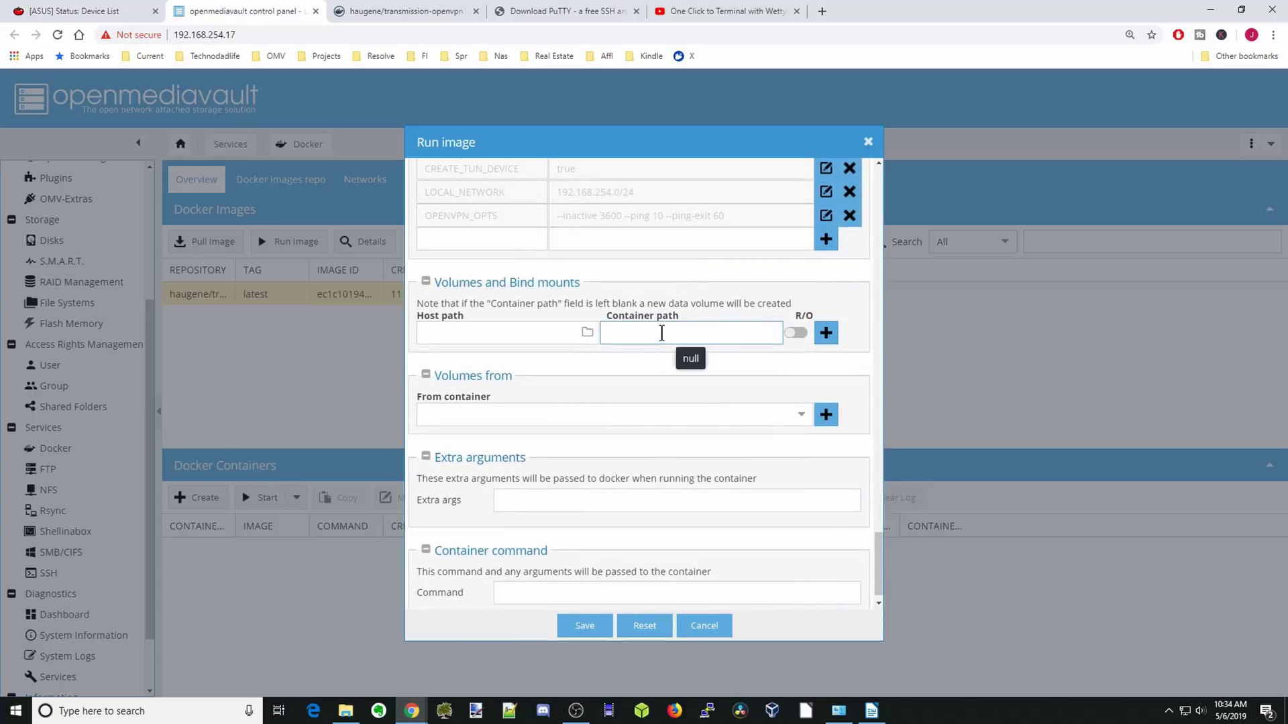
type("/")
key("Down")
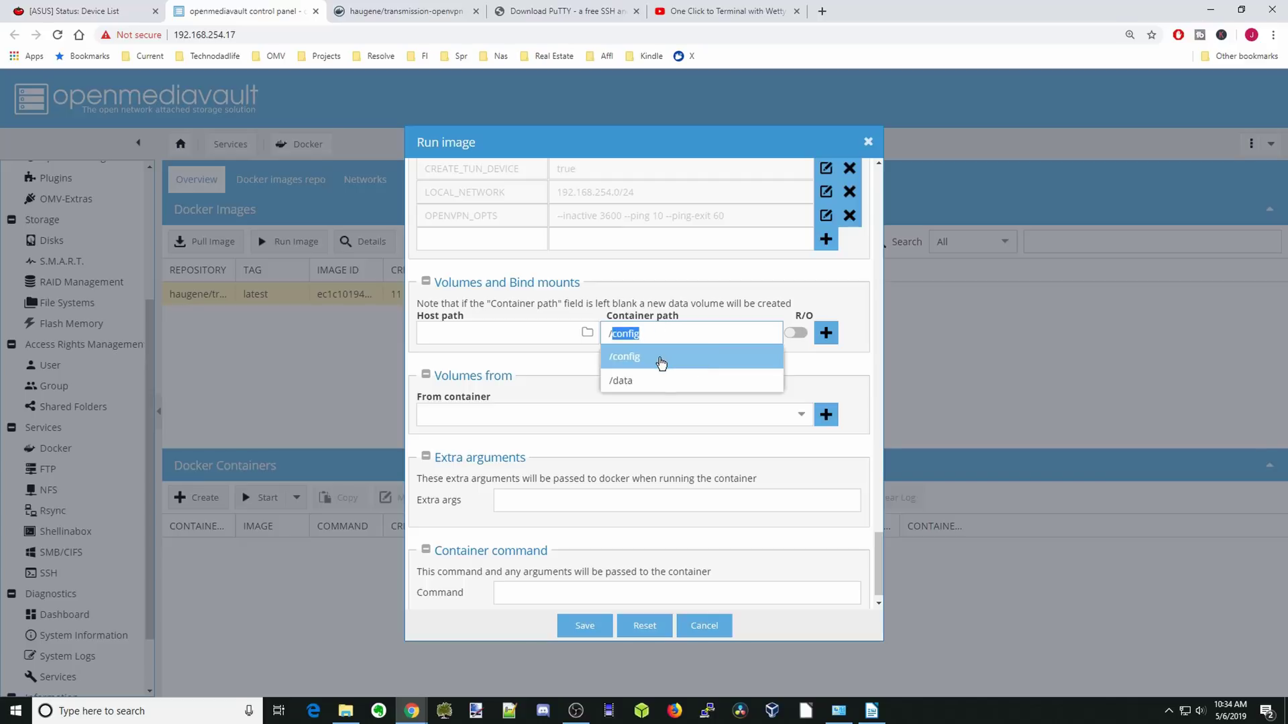
left_click(659, 360)
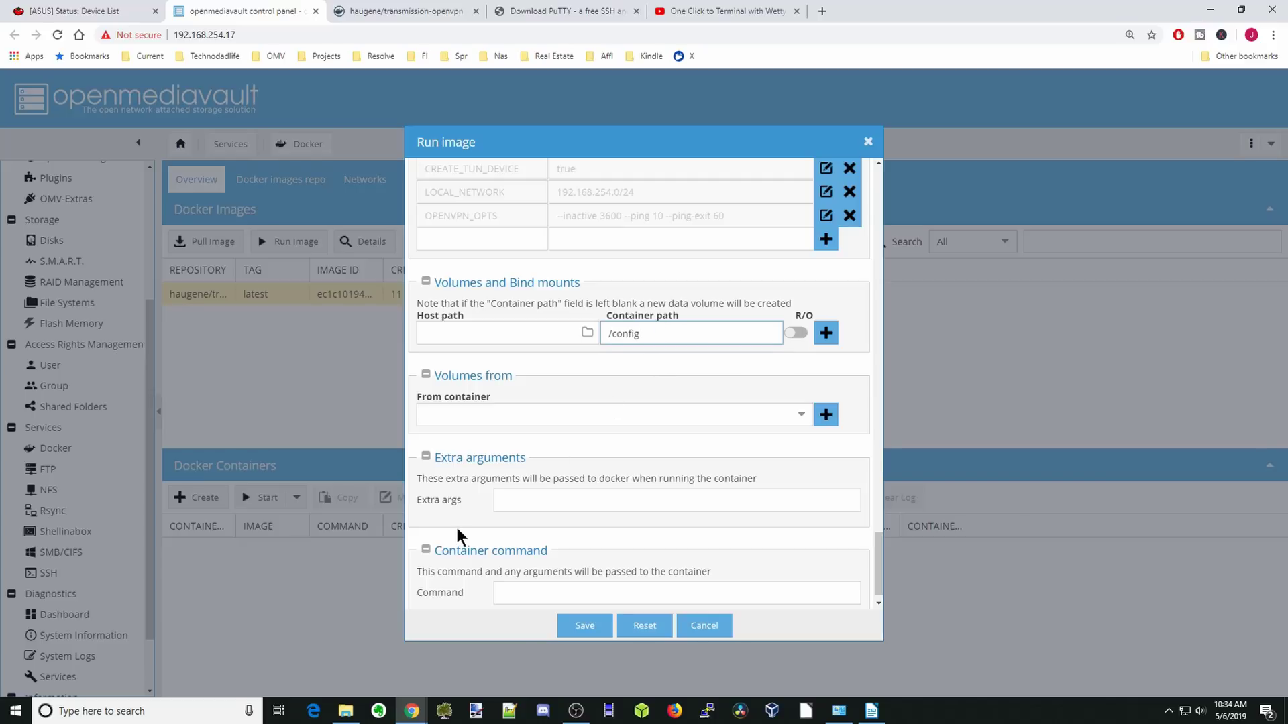
left_click(347, 713)
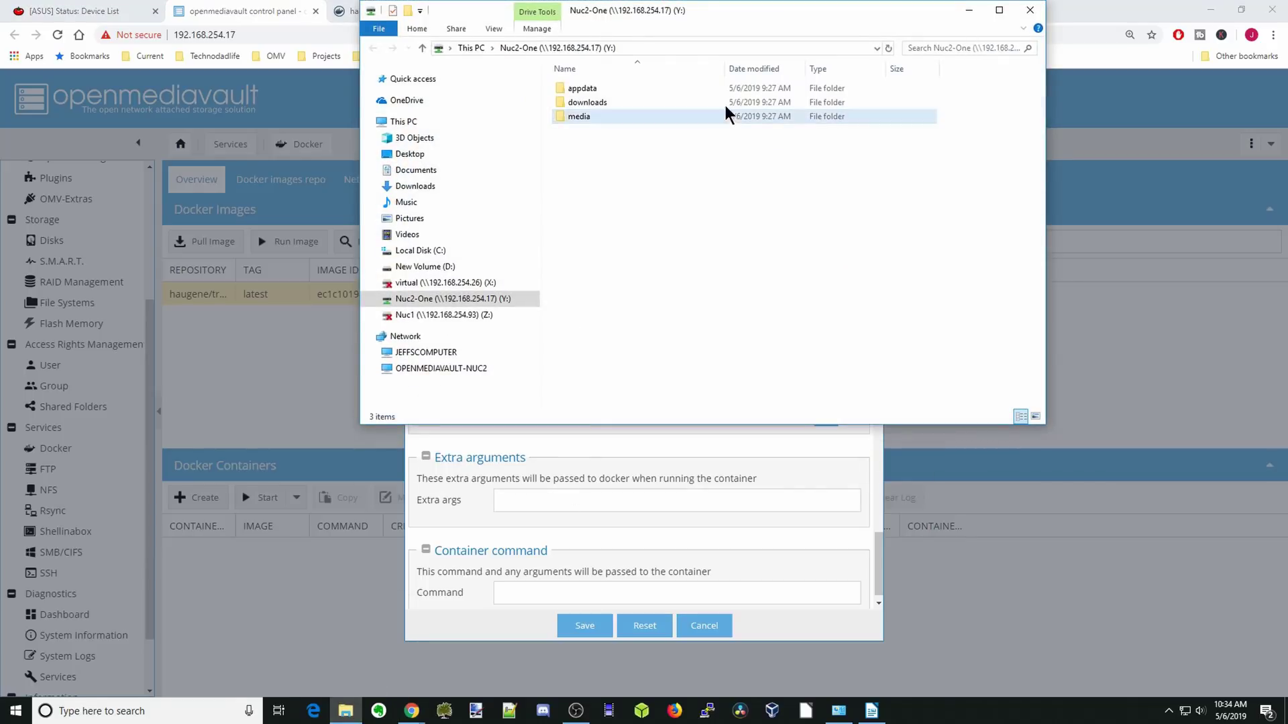
Create a folder named transmission inside appdata on Nuc2-One, then minimize Explorer.
double_click(579, 89)
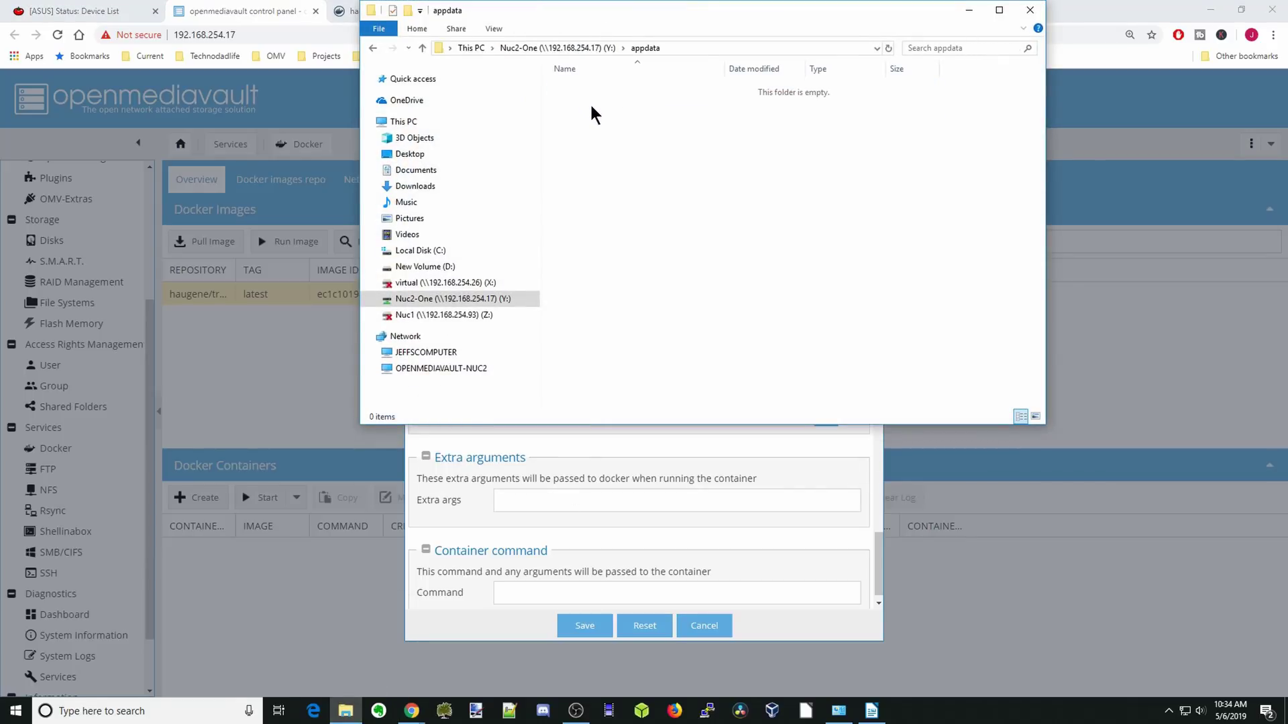
right_click(591, 106)
mouse_move(622, 267)
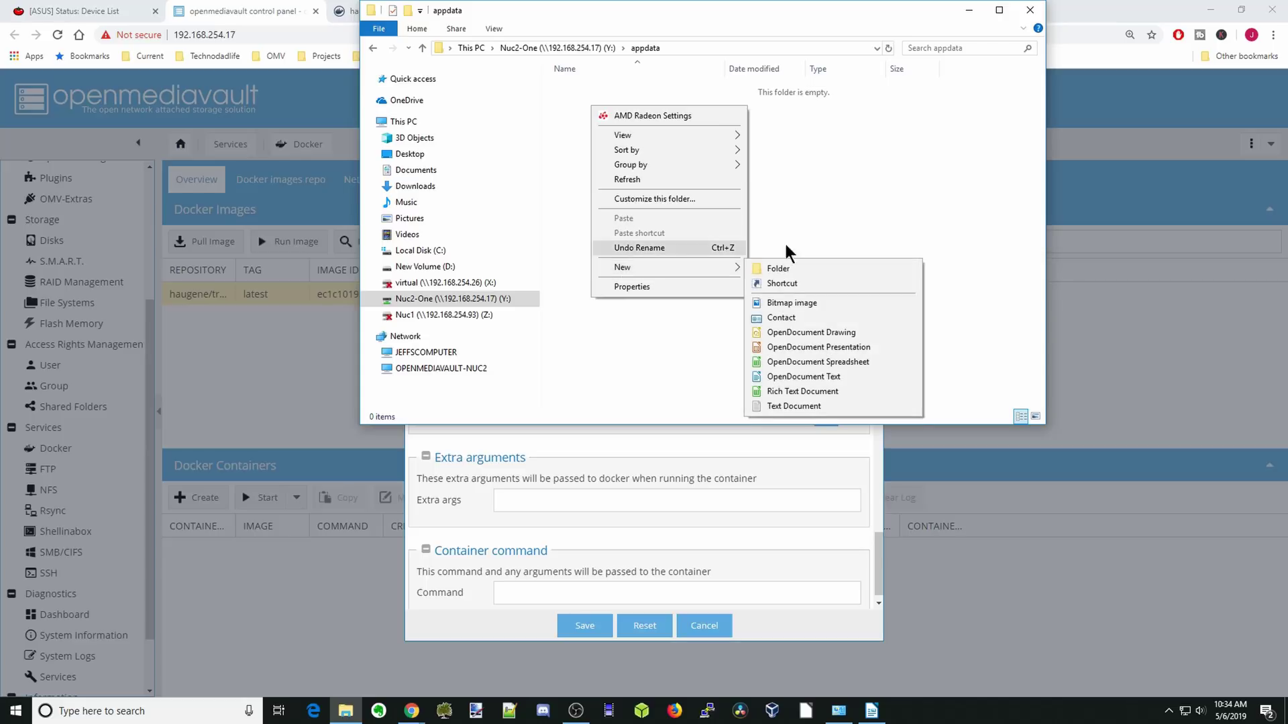
left_click(800, 267)
type("transmission")
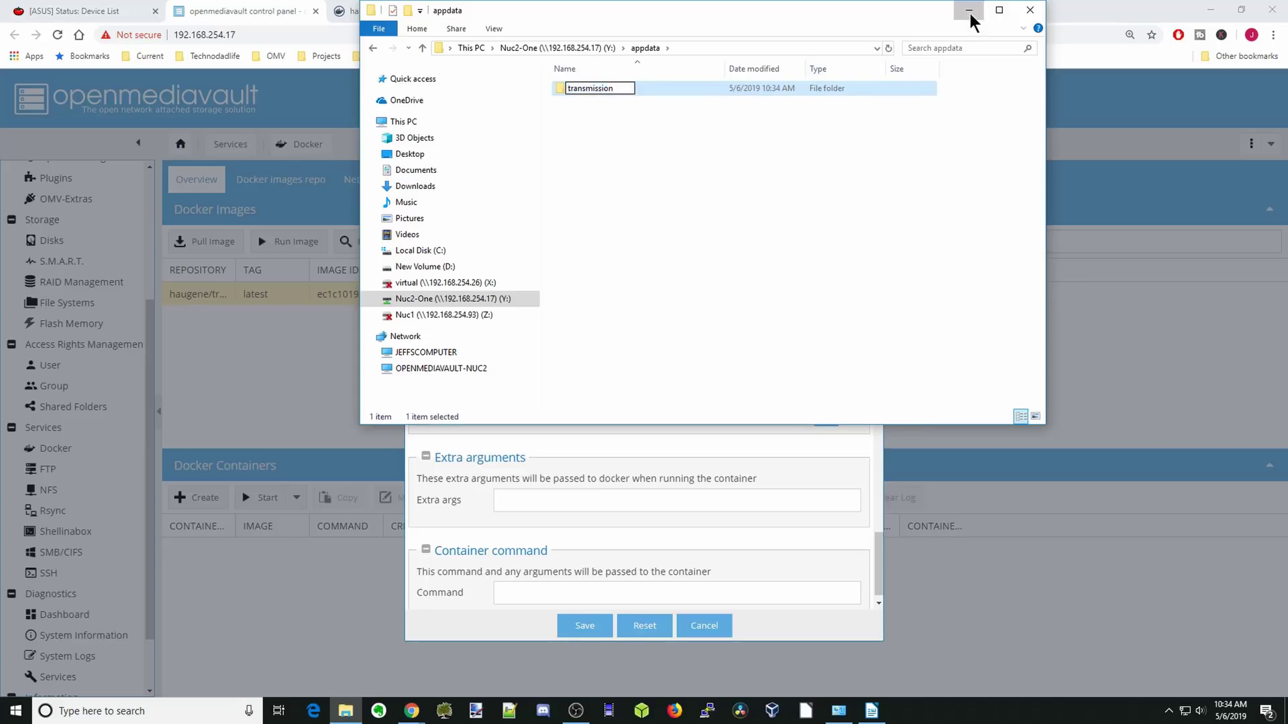
left_click(969, 12)
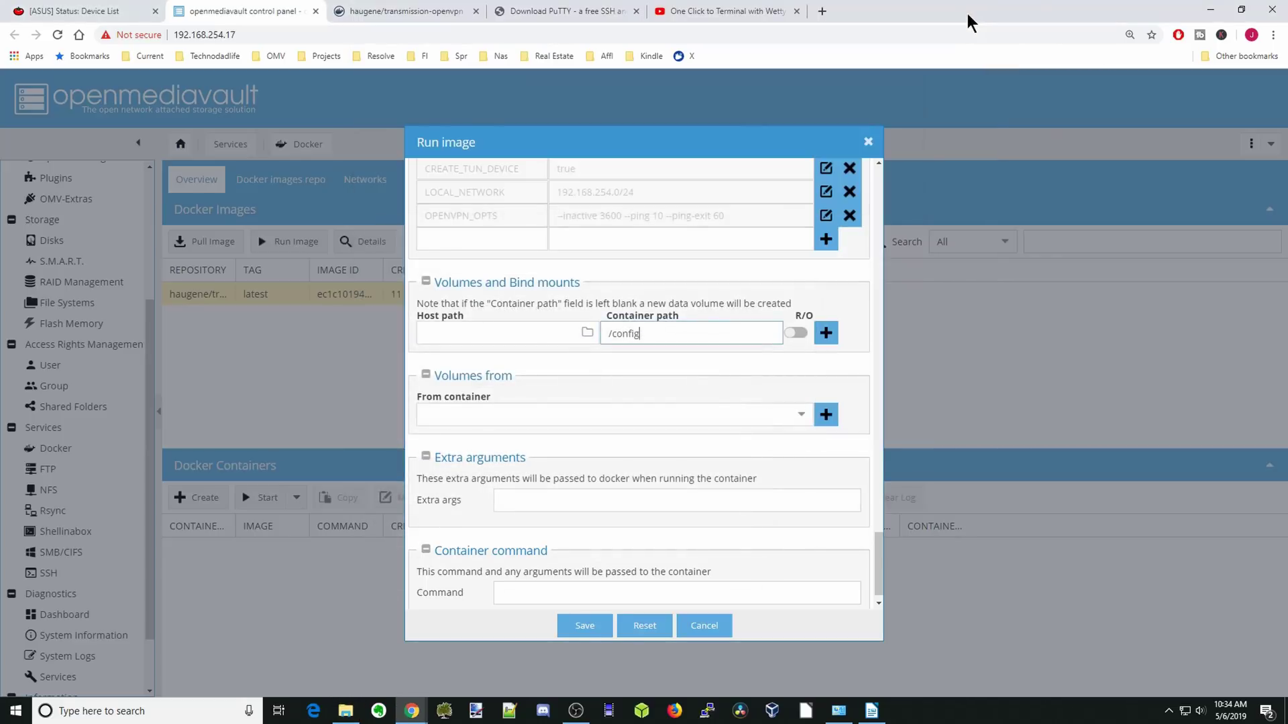
Set the first bind mount's host path to appdata/transmission and add the /config mount.
left_click(587, 334)
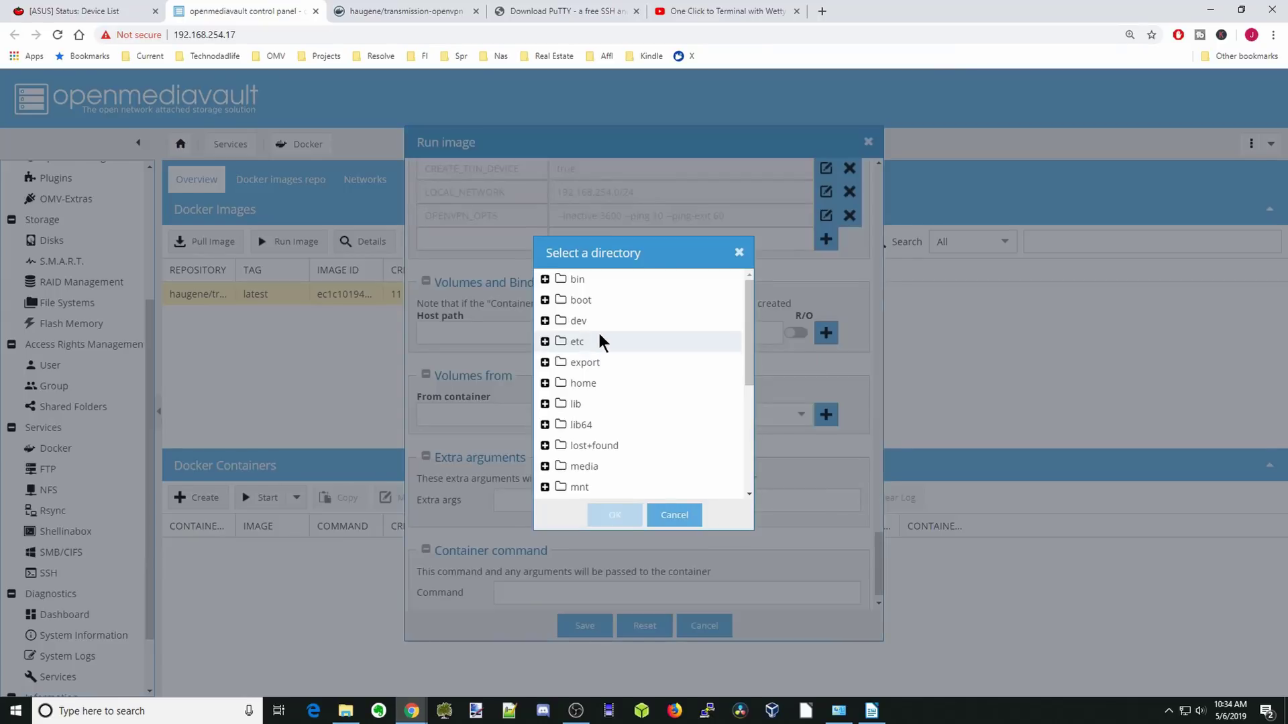
scroll(610, 339, "down", 3)
left_click(545, 385)
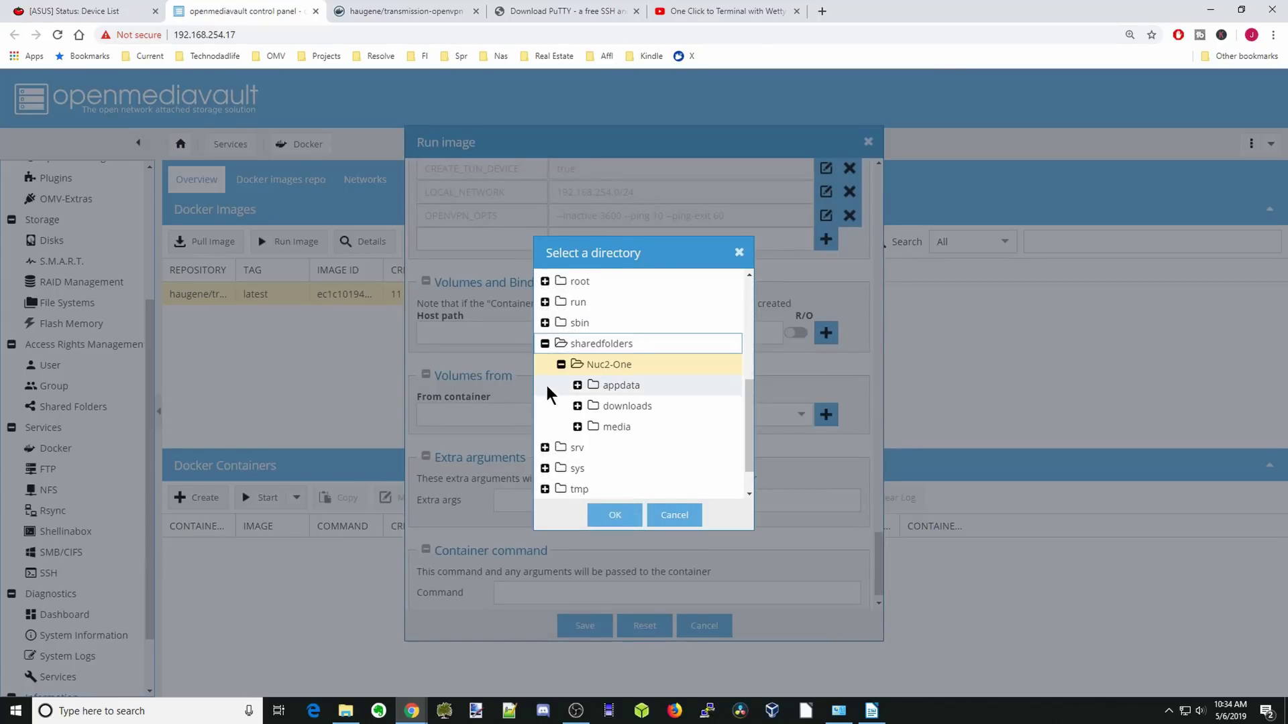
double_click(622, 388)
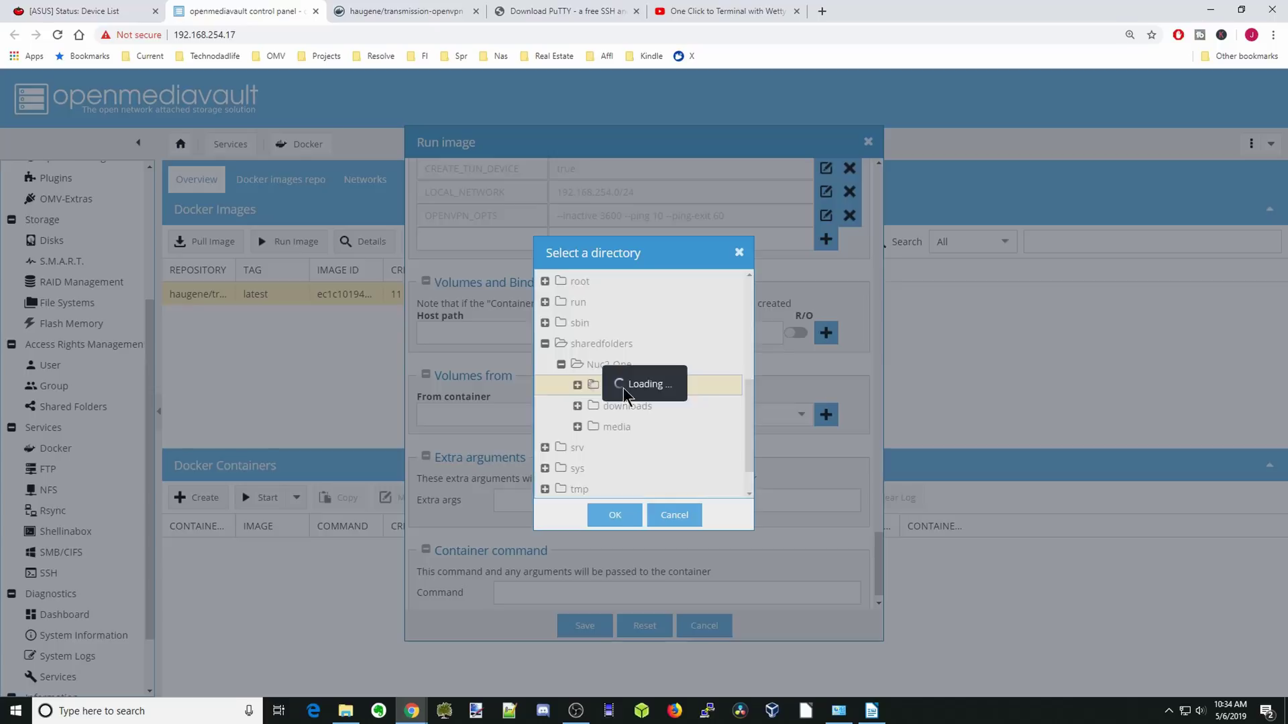
double_click(641, 405)
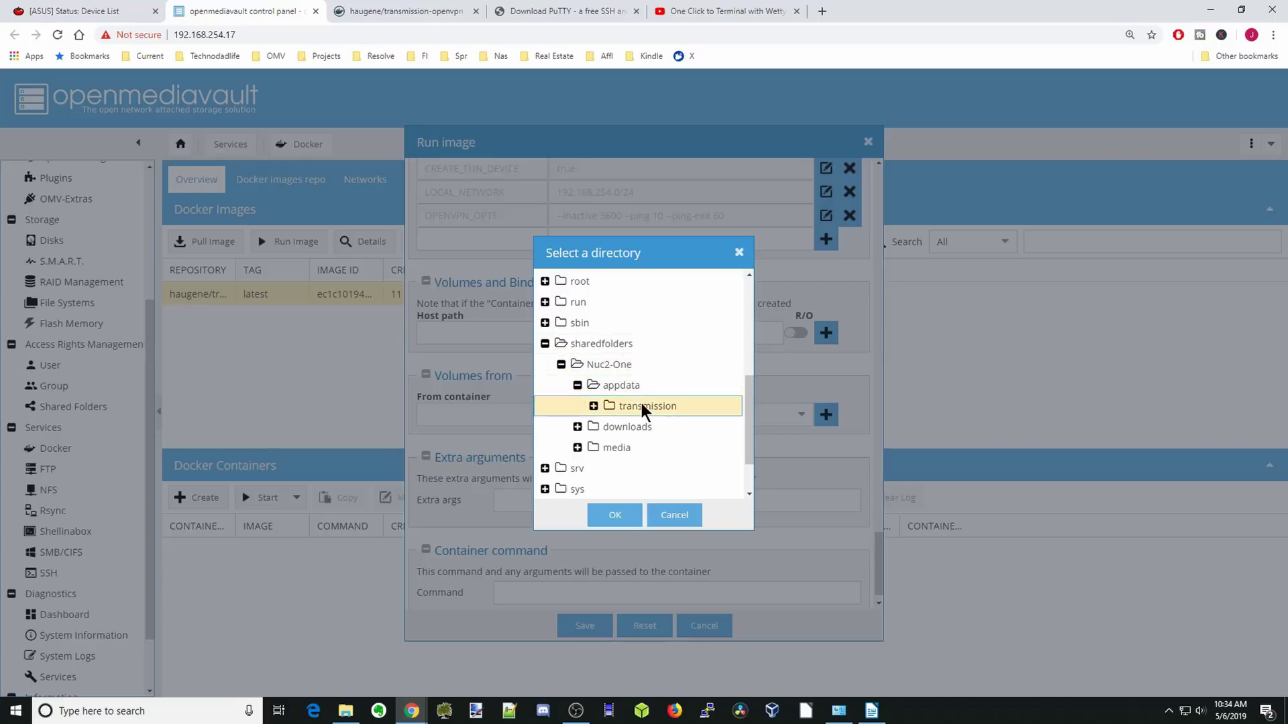
left_click(613, 515)
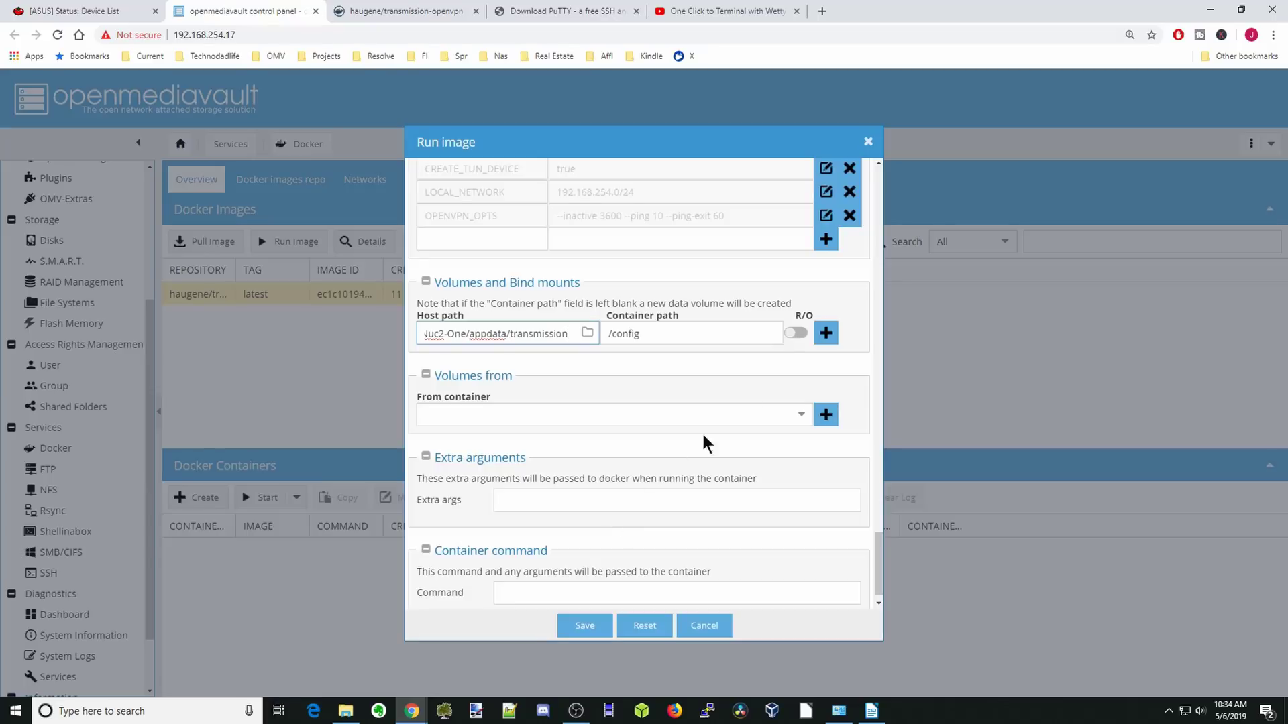
left_click(826, 333)
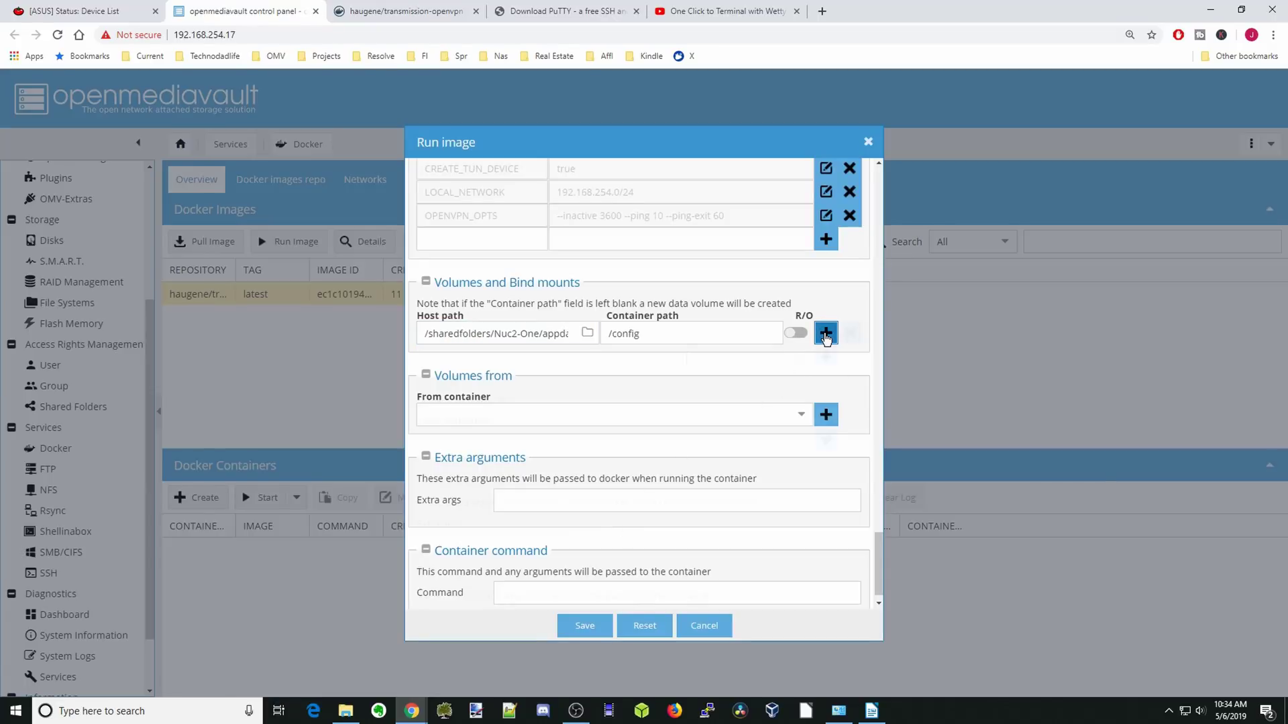
Add a second bind mount mapping sharedfolders/Nuc2-One/downloads to /data.
left_click(707, 358)
type("/config")
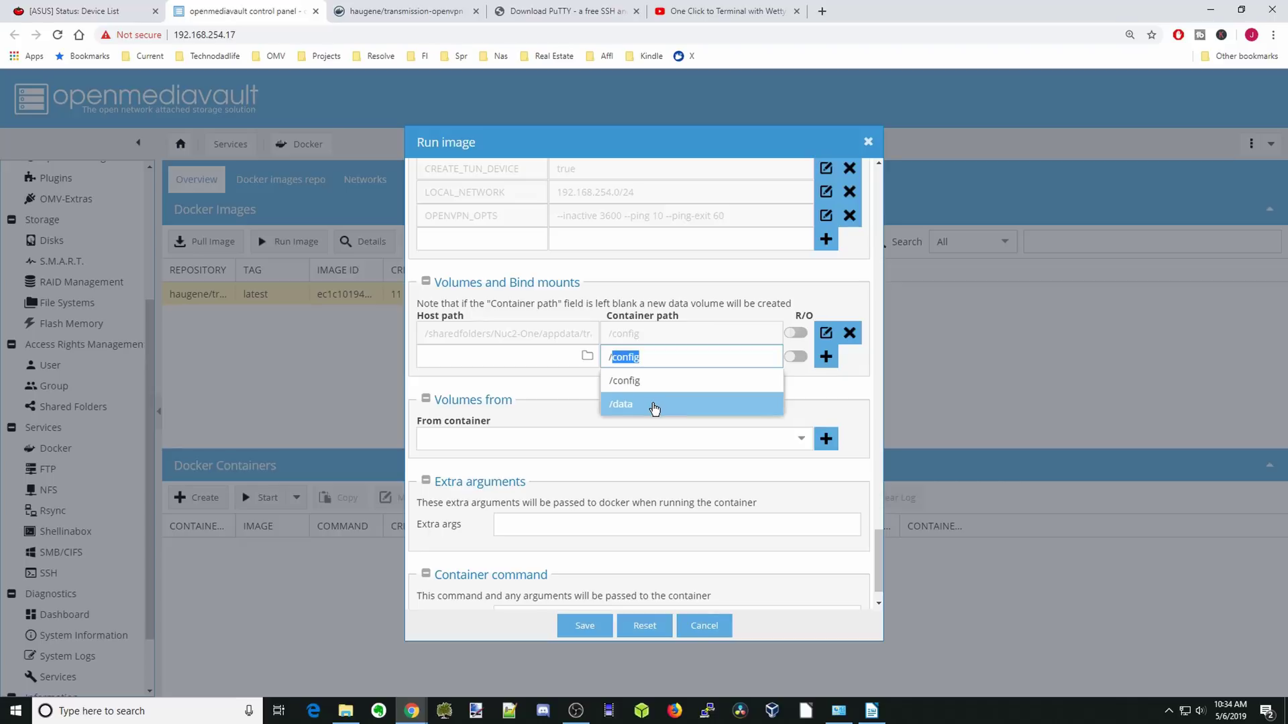
left_click(651, 404)
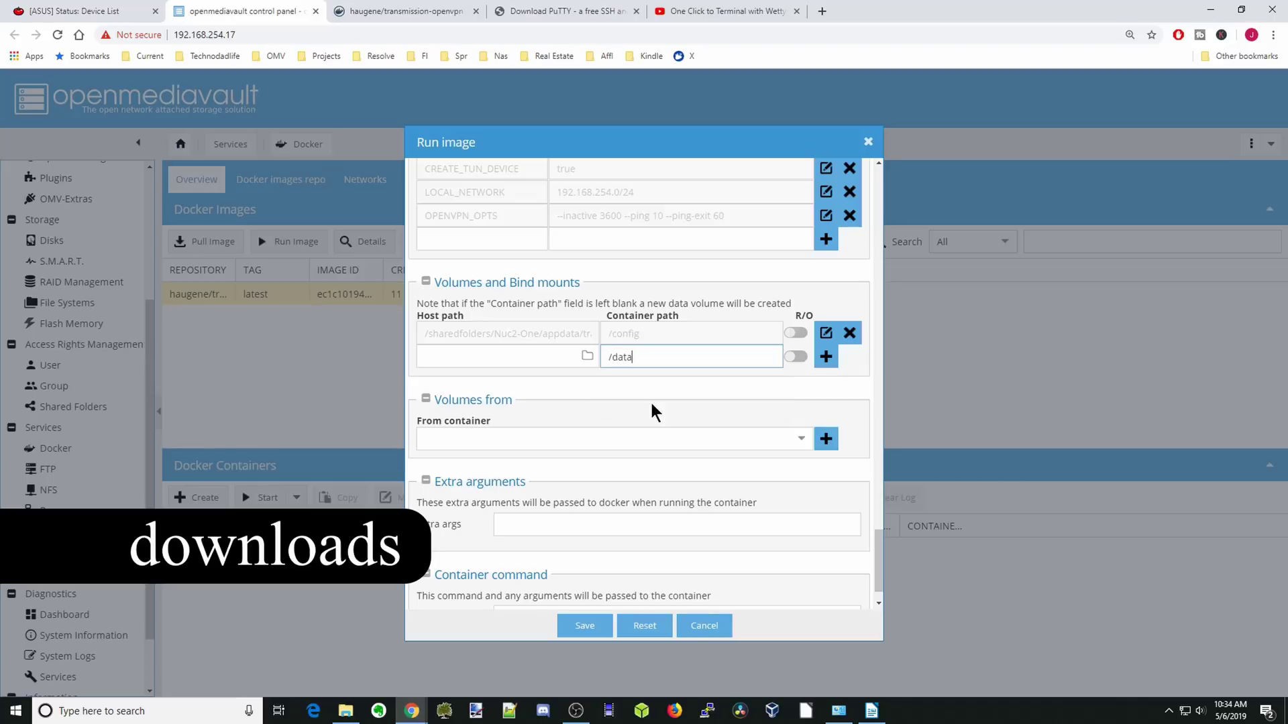
left_click(589, 360)
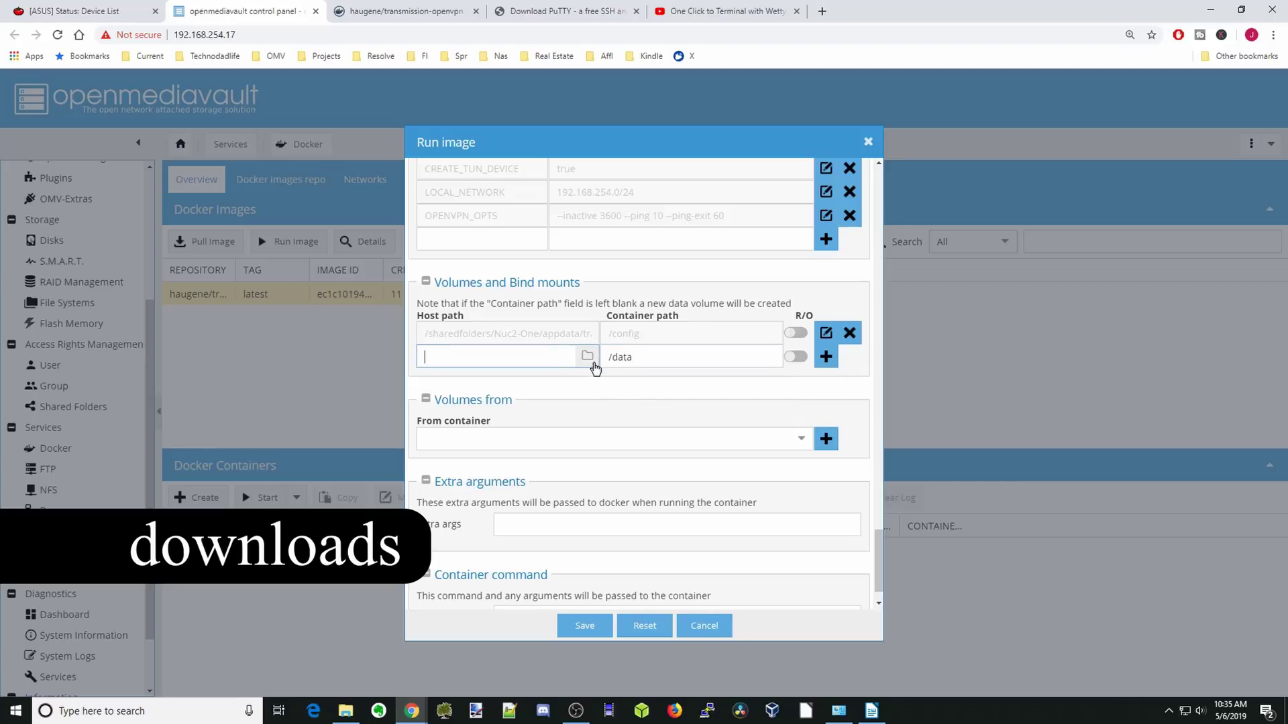
left_click(586, 357)
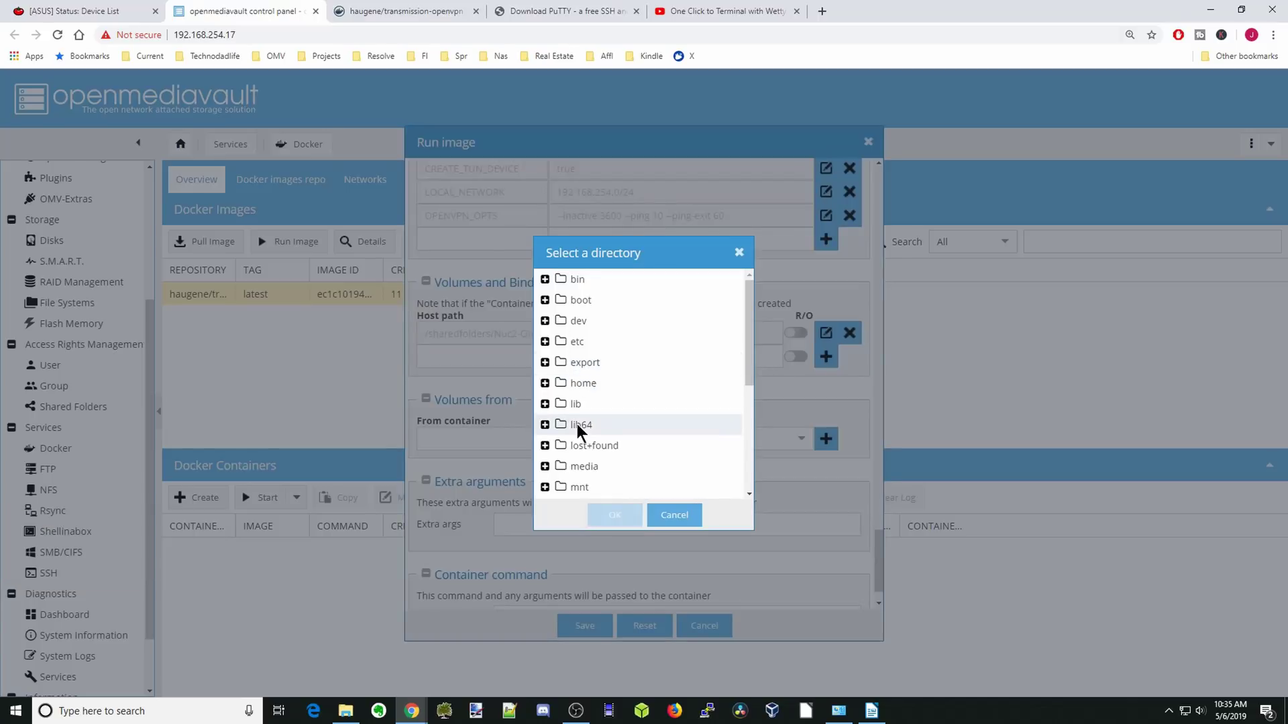
scroll(574, 423, "down", 2)
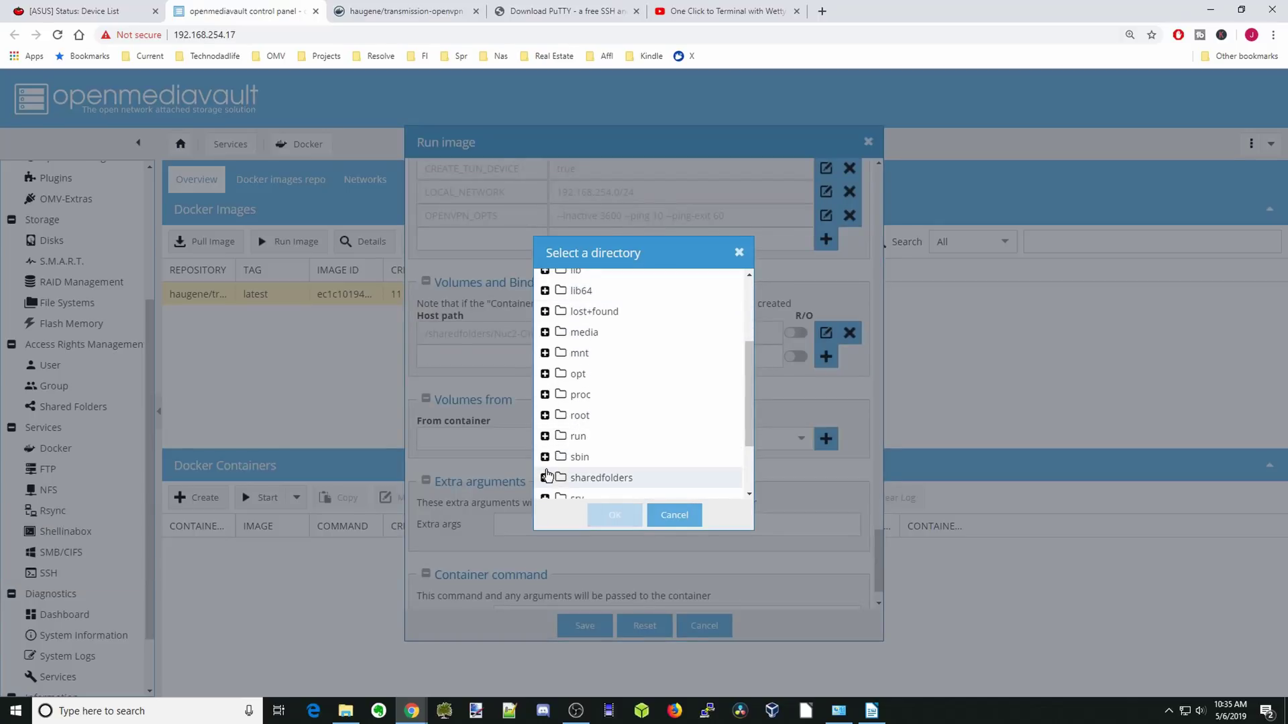
scroll(546, 470, "down", 2)
left_click(544, 385)
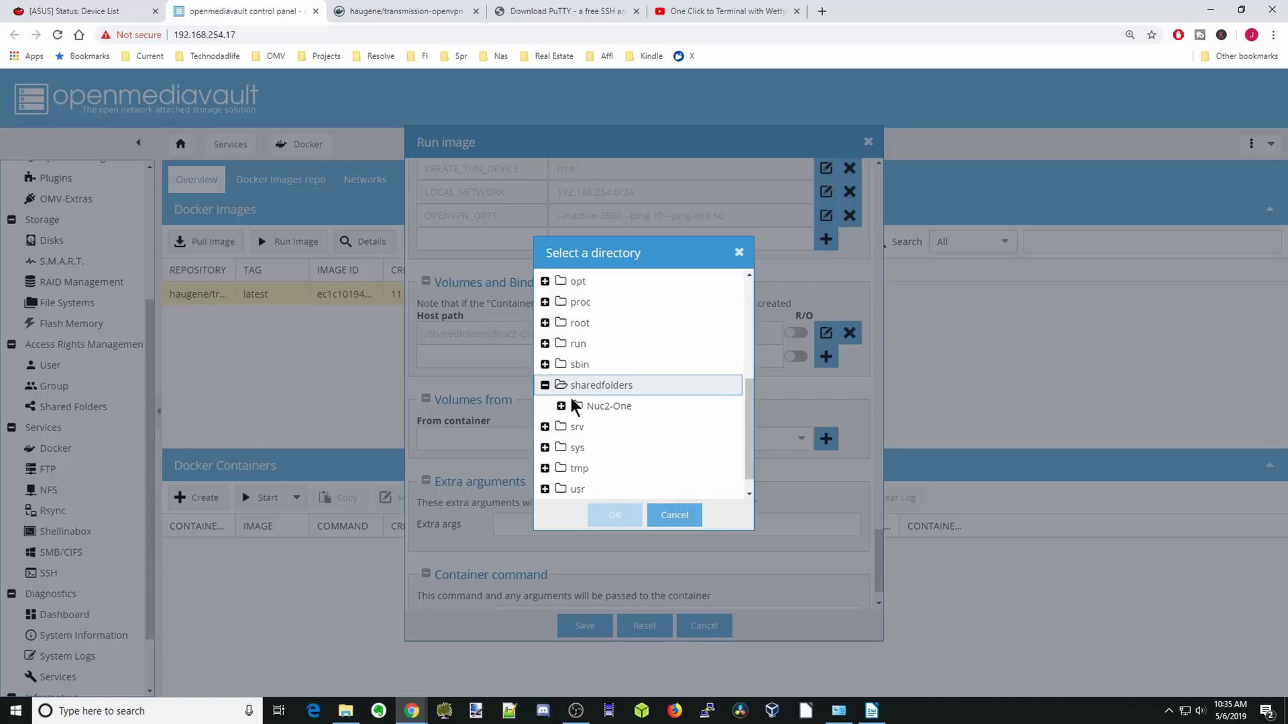
left_click(575, 406)
left_click(561, 406)
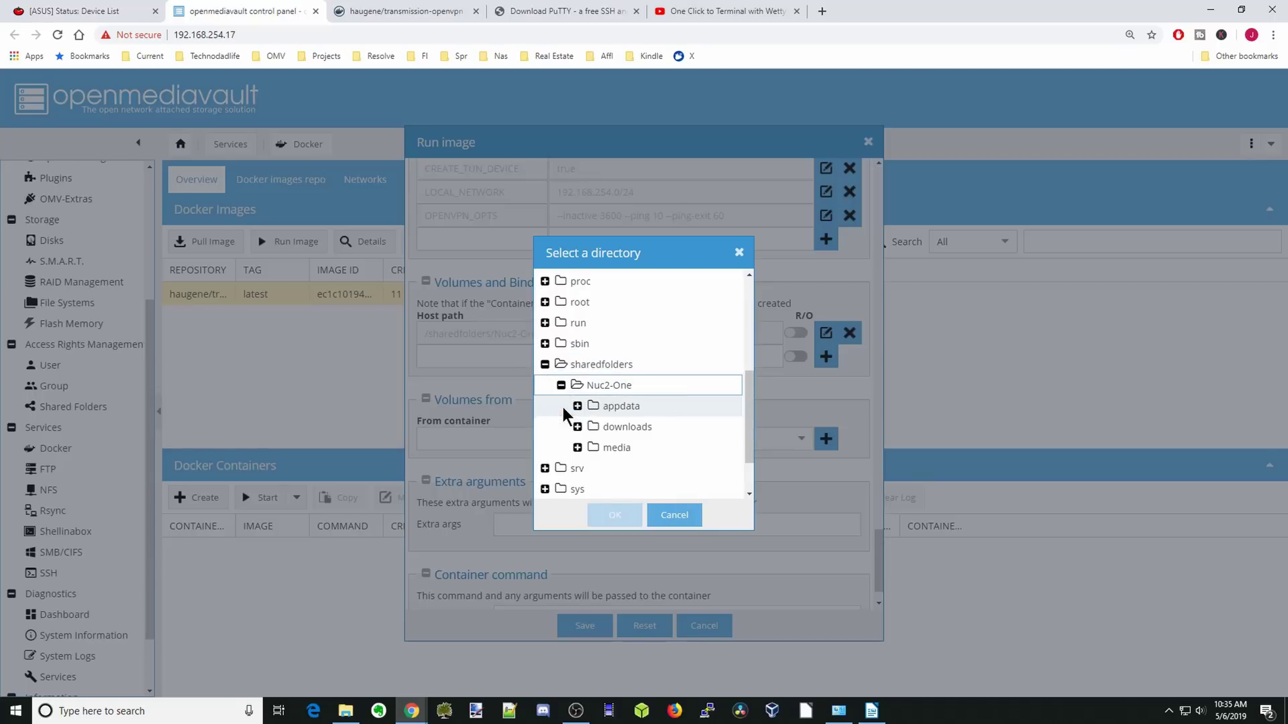
left_click(617, 427)
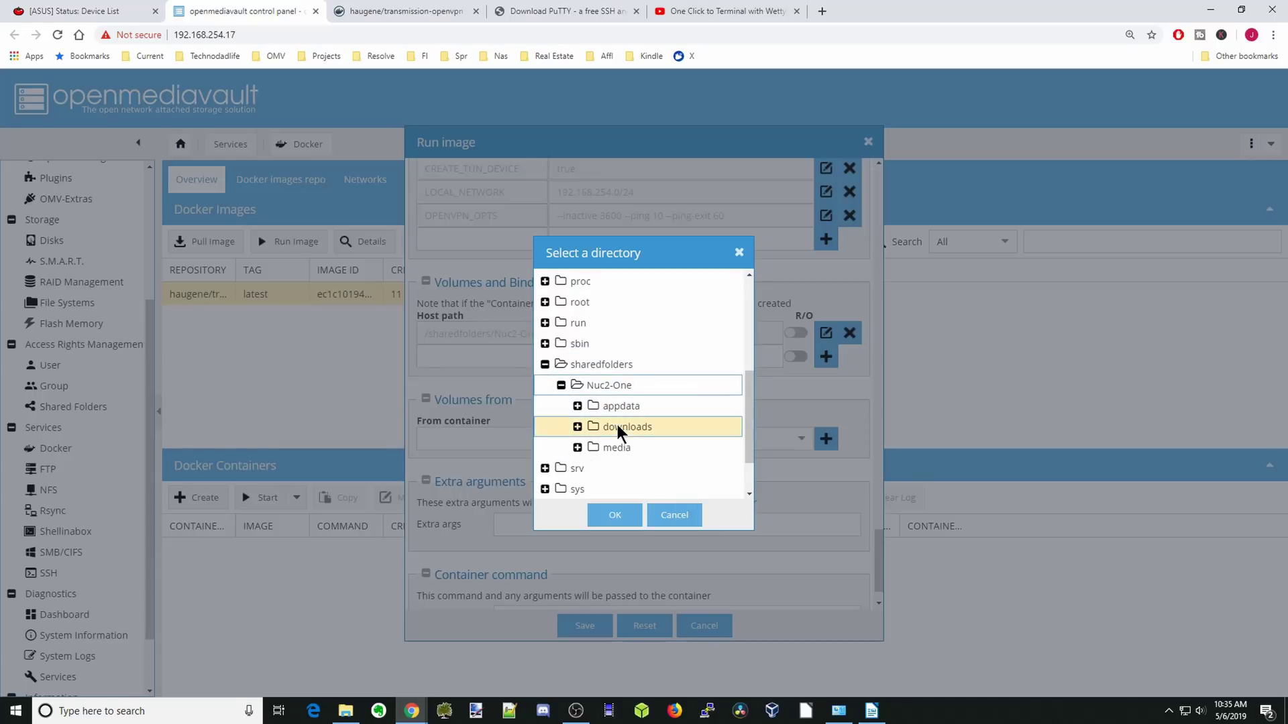
left_click(622, 516)
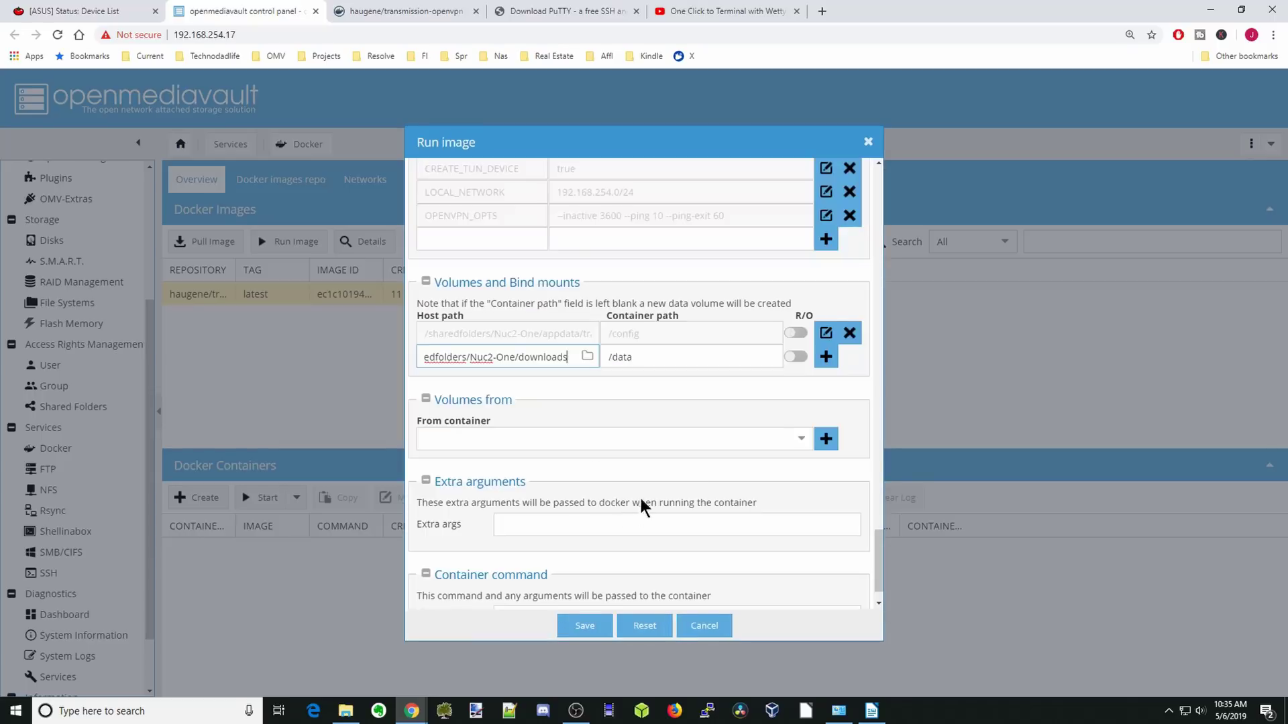
left_click(827, 361)
scroll(762, 361, "down", 1)
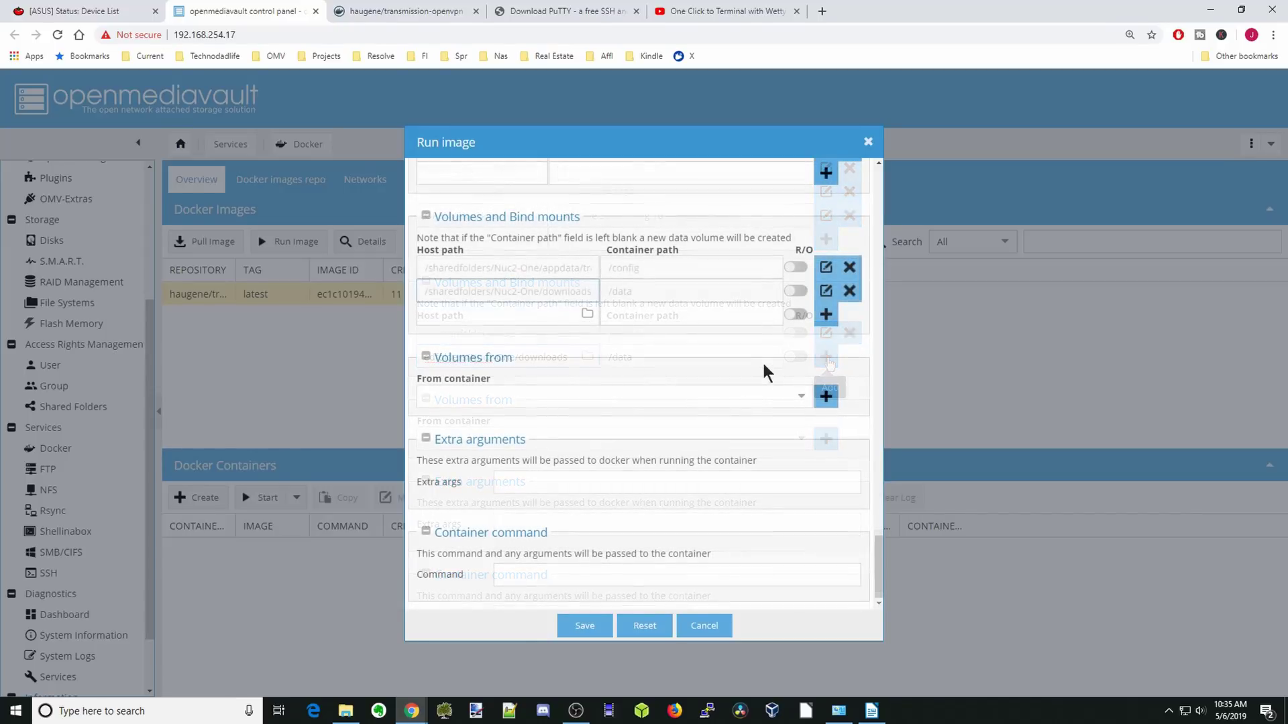
Enter extra args --cap-add=NET_ADMIN -d --network=mynet plus the IPv6 sysctl option.
left_click(527, 483)
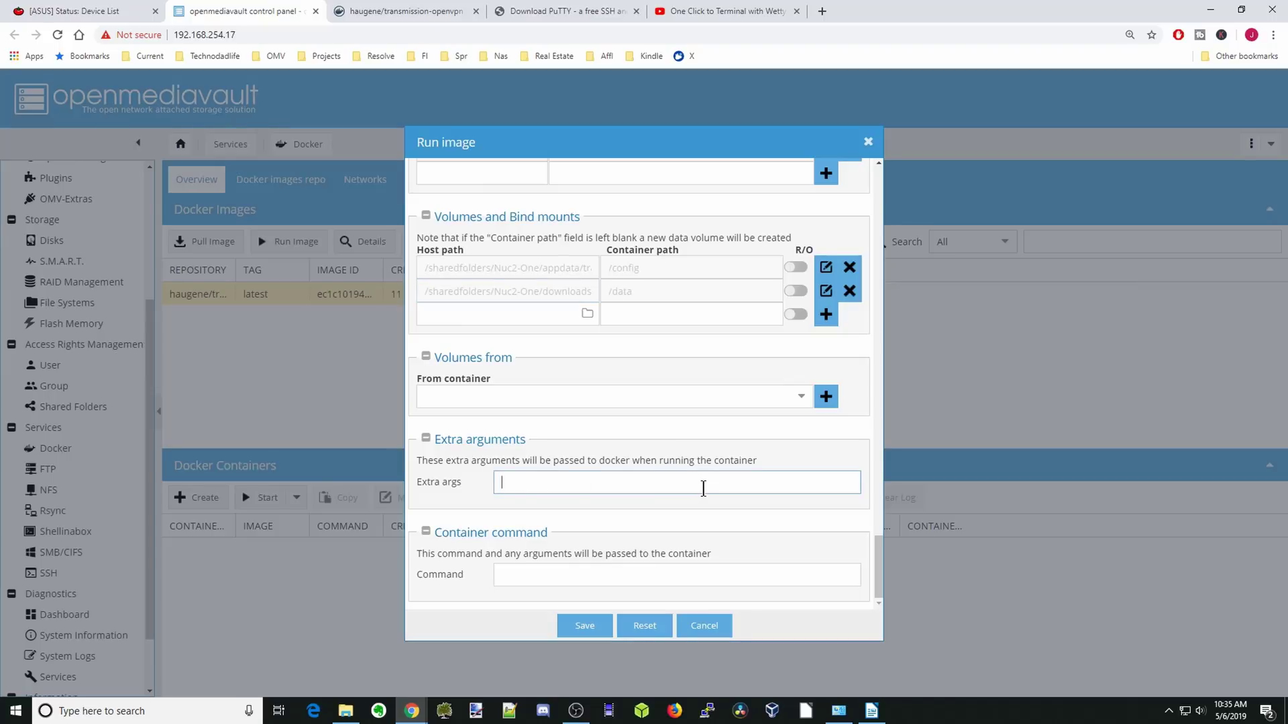
type("--cap-add=NET_ADMIN -d")
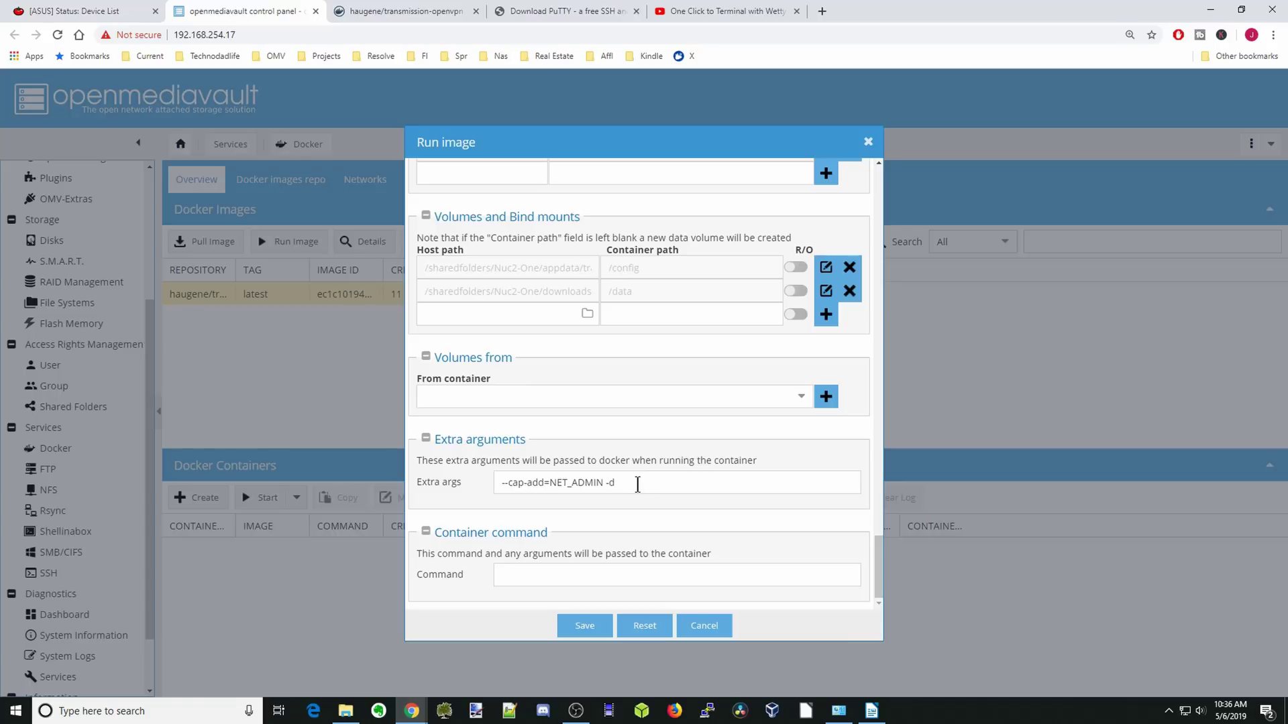
left_click(637, 483)
type("--network=mynet")
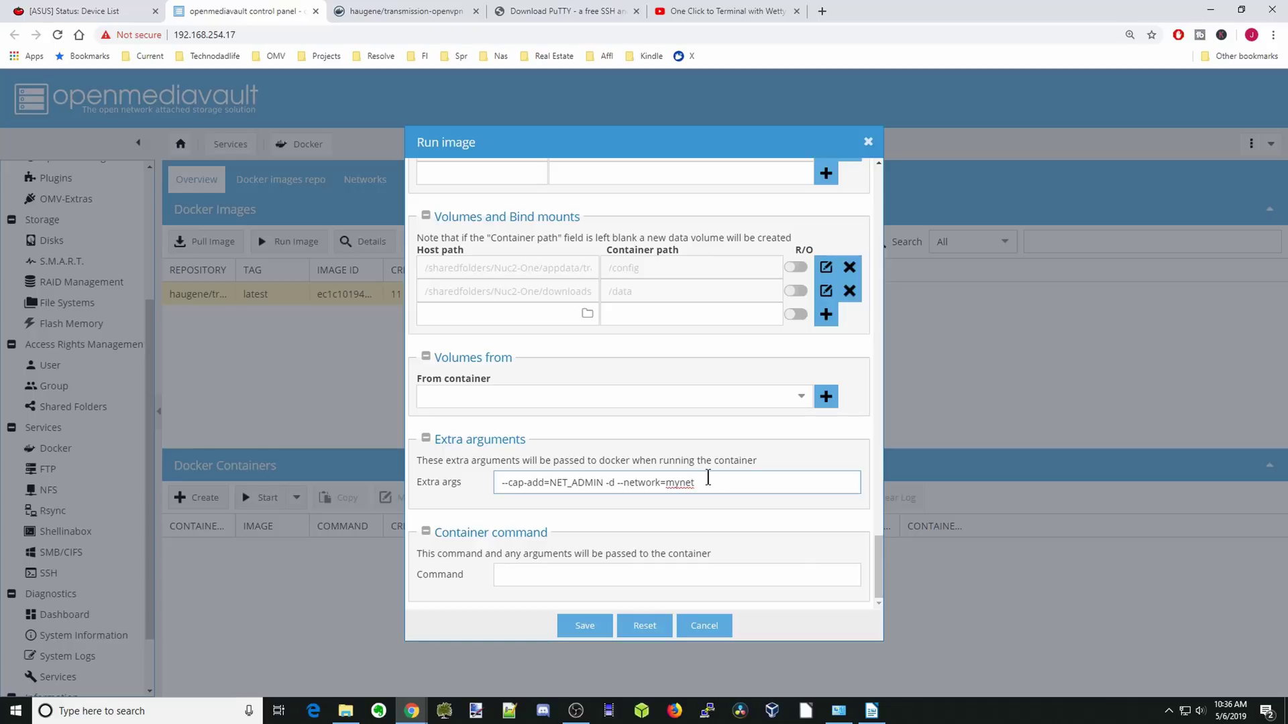
type("--sysctl net.ipv6.conf.all.disable_ipv6=0")
key("alt+Tab")
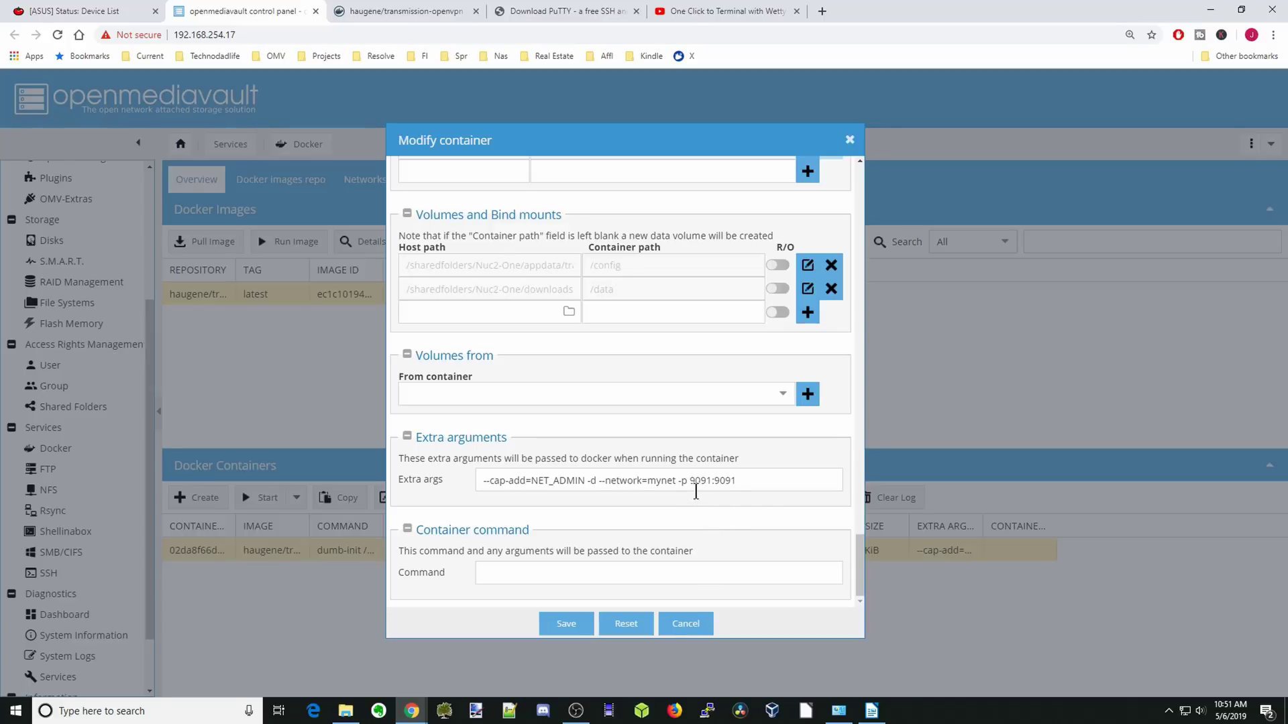
Append -p 9091:9091 to the container's extra arguments.
left_click_drag(678, 495, 740, 492)
Save the modified container and open the running transmission container's logs.
left_click(573, 625)
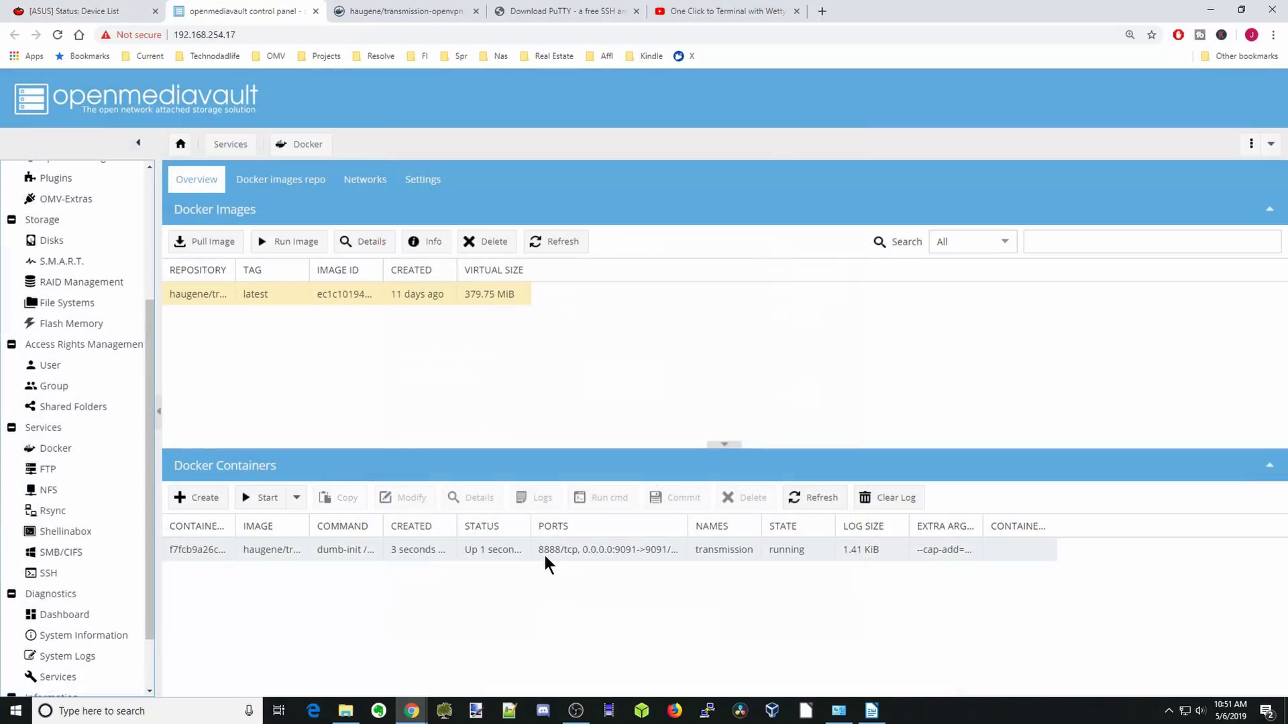
left_click(543, 554)
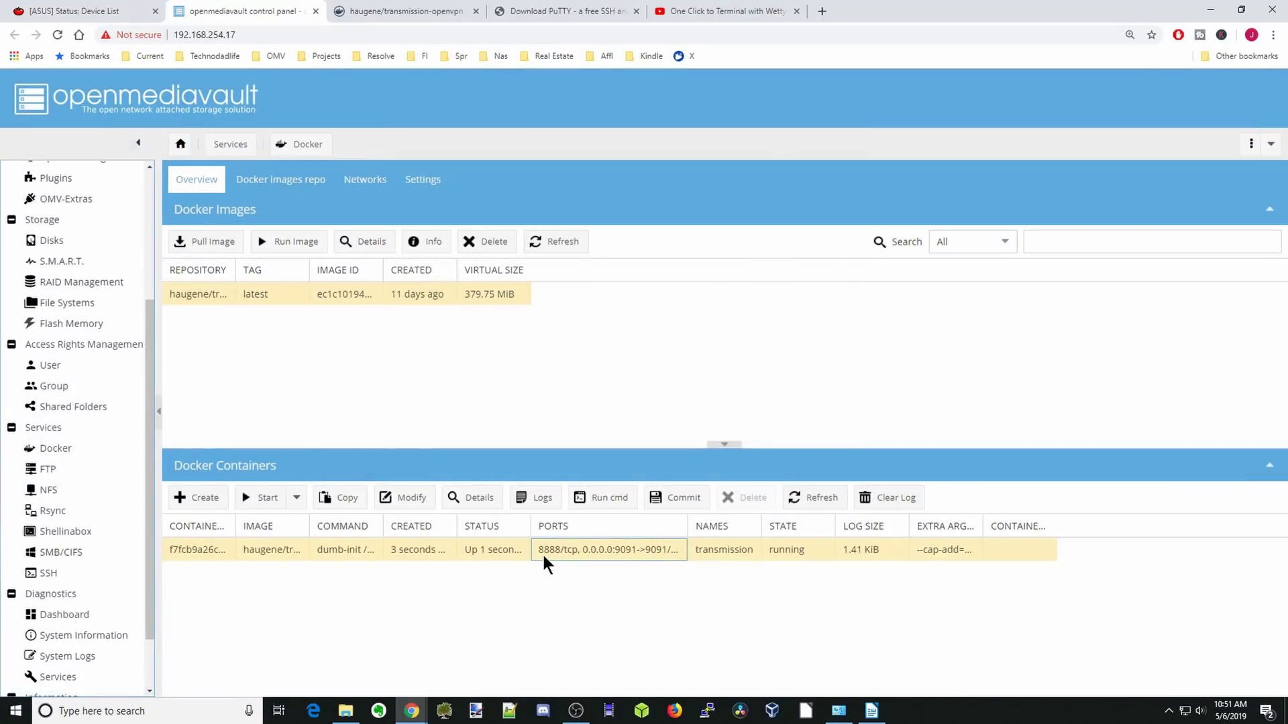
left_click(540, 502)
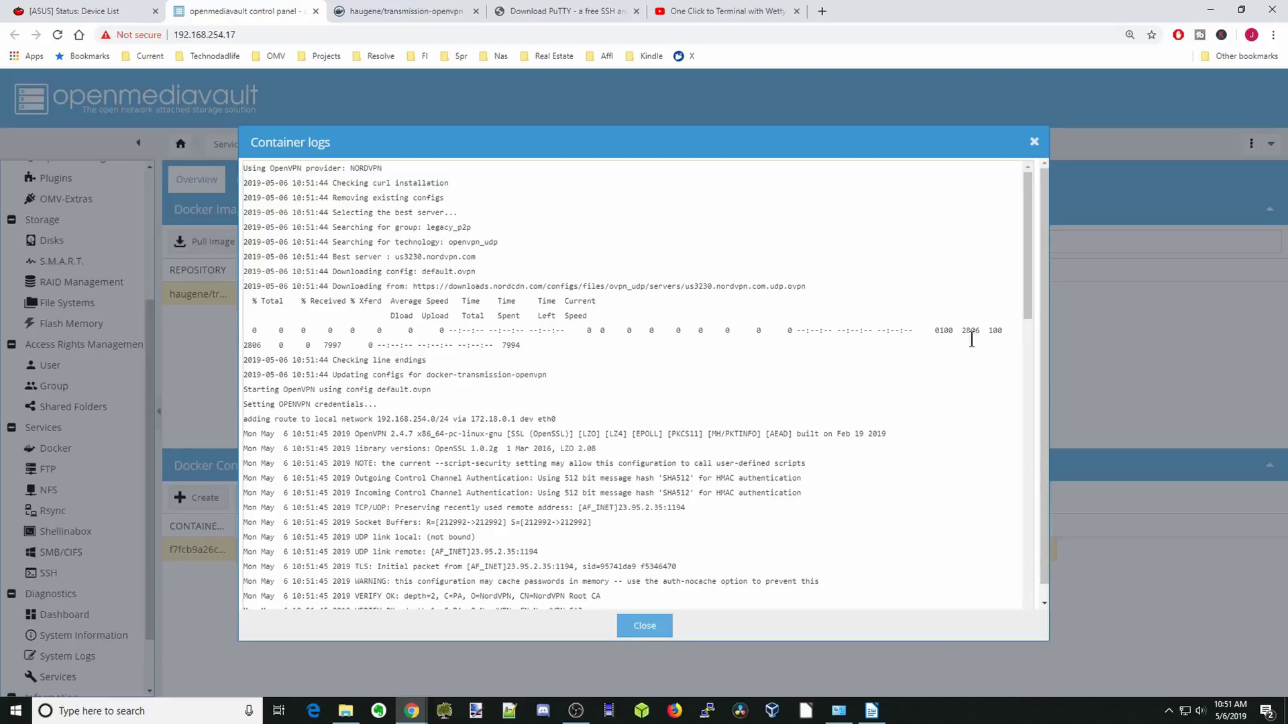
Scroll through the startup log to the end and close the logs window.
left_click_drag(1031, 317, 1006, 607)
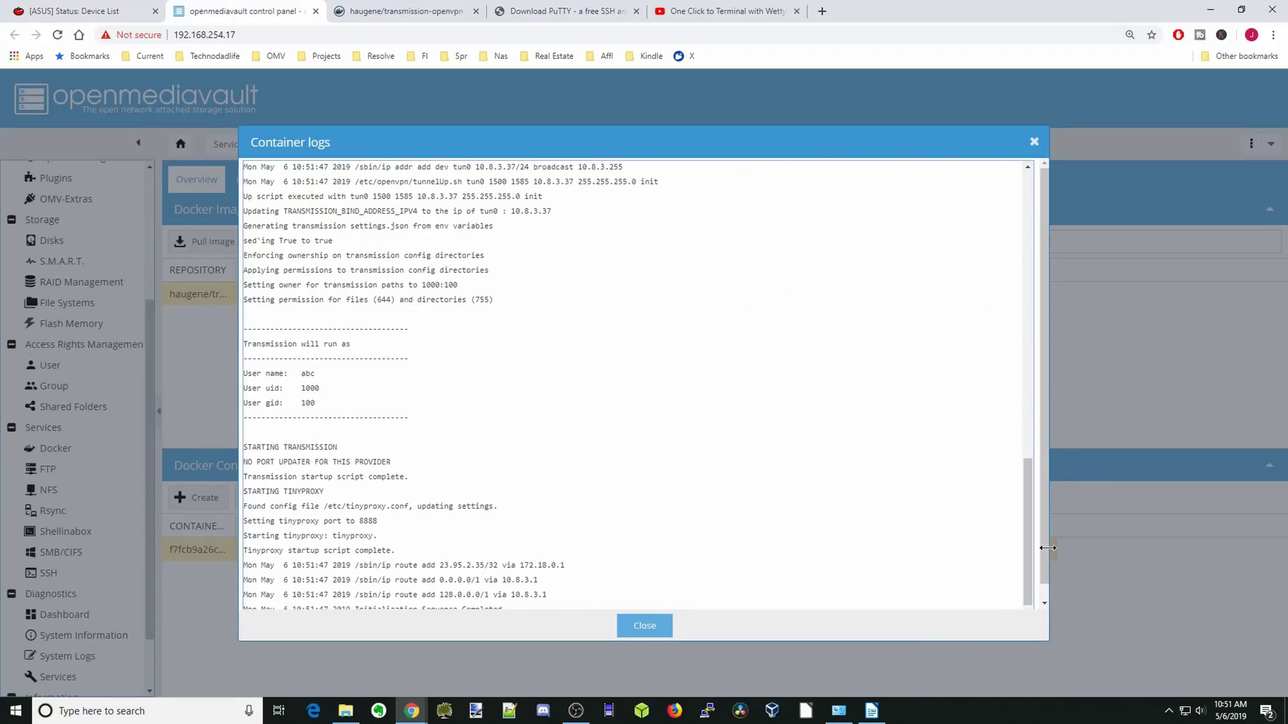
left_click_drag(1048, 548, 1042, 548)
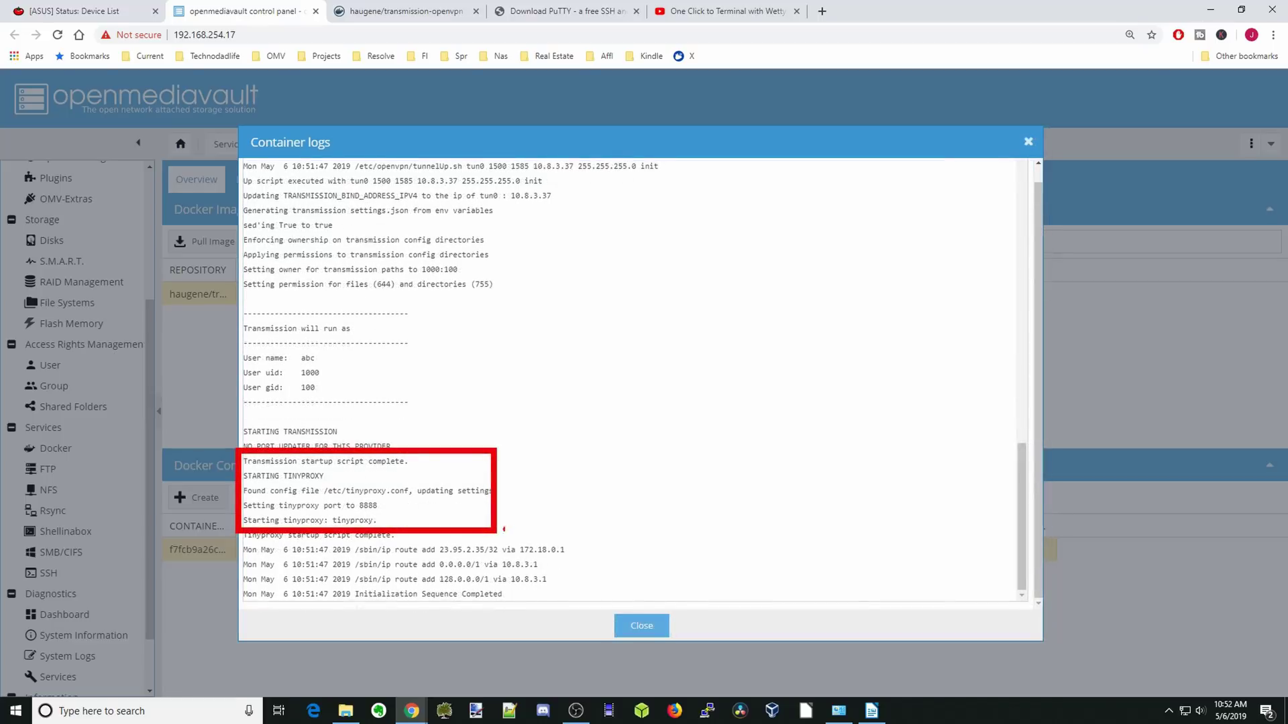
left_click_drag(413, 462, 439, 460)
left_click(368, 478)
left_click_drag(392, 509, 400, 506)
key("Escape")
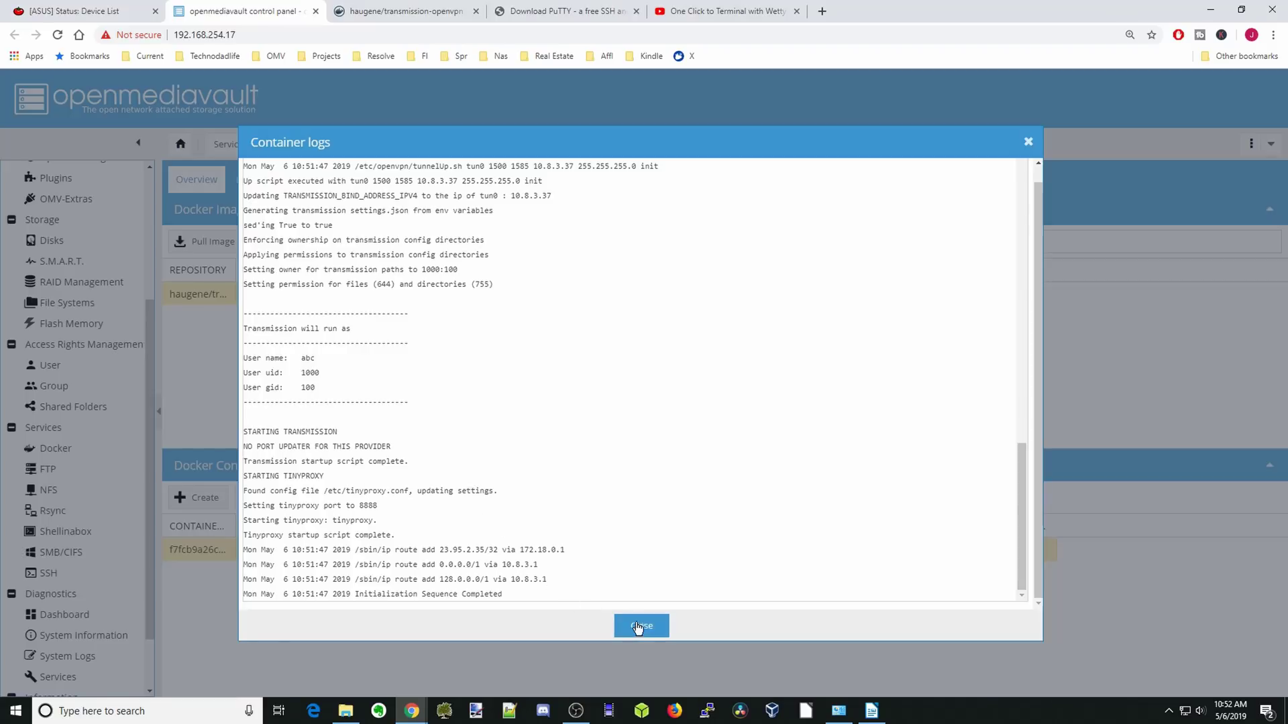
left_click(641, 625)
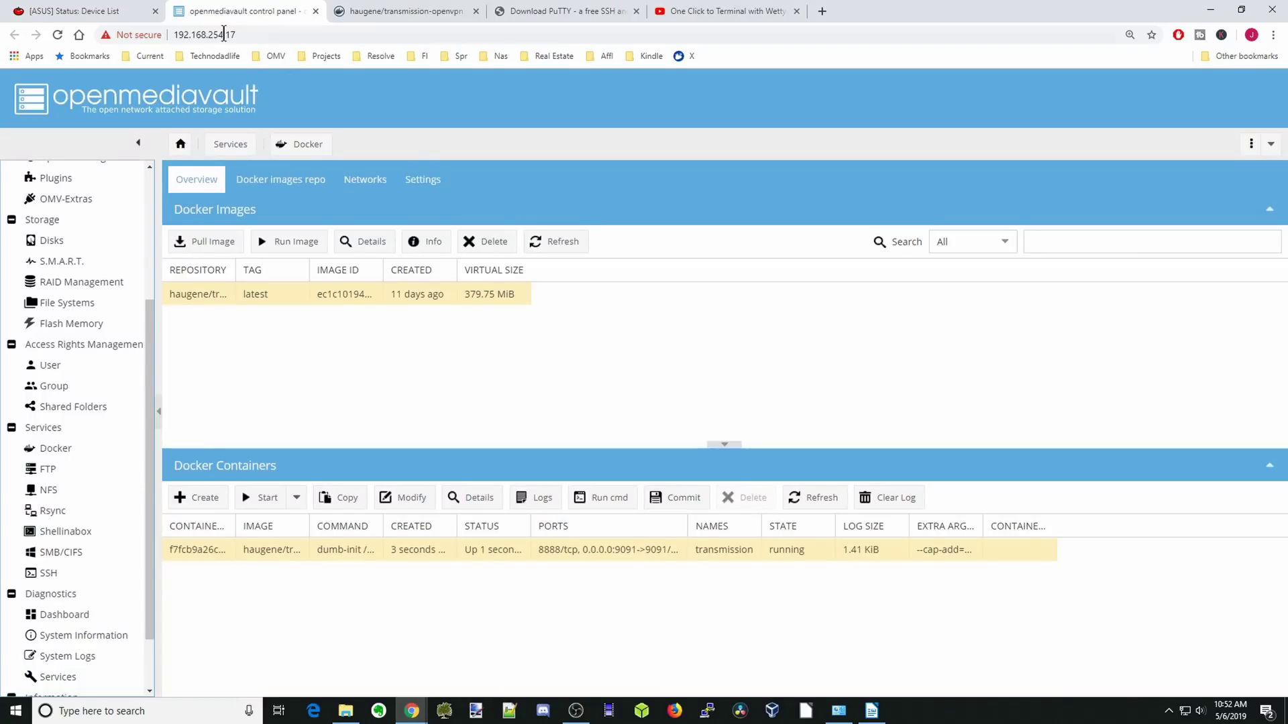
Load the Transmission web interface in a new tab at 192.168.254.17:9091.
left_click_drag(243, 36, 164, 32)
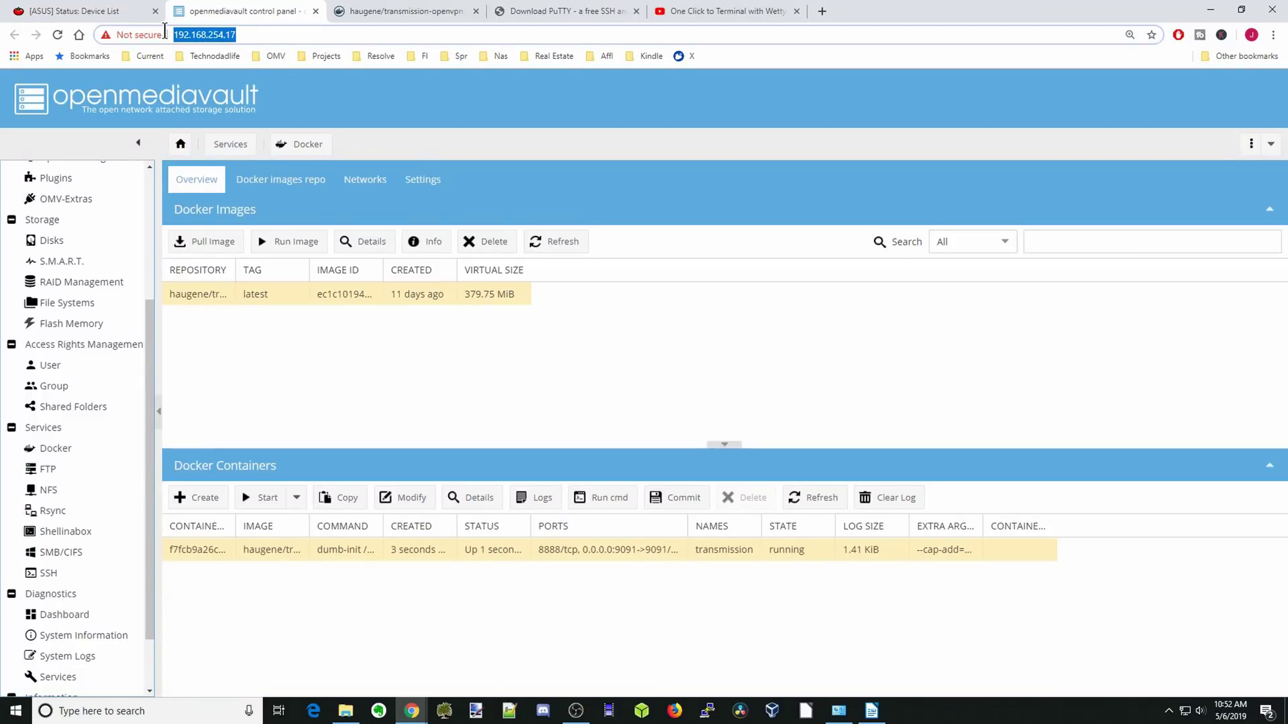
right_click(199, 35)
left_click(255, 128)
left_click(822, 11)
right_click(269, 35)
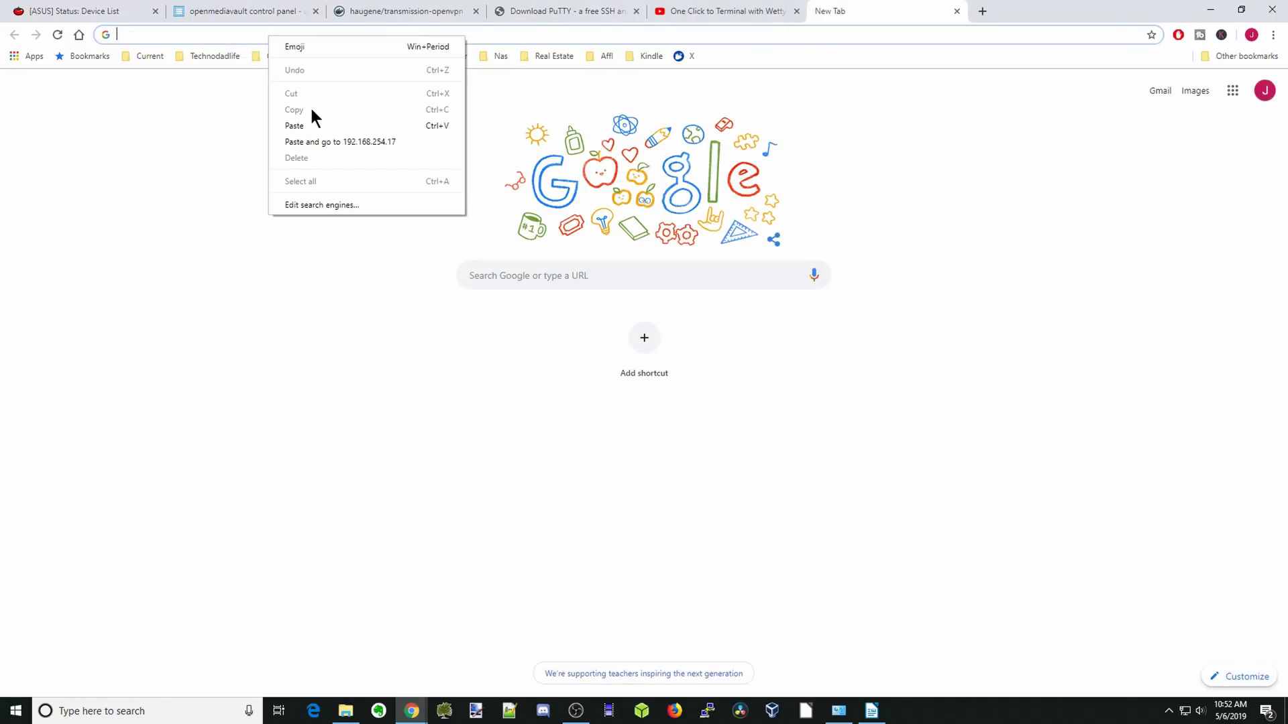
left_click(295, 125)
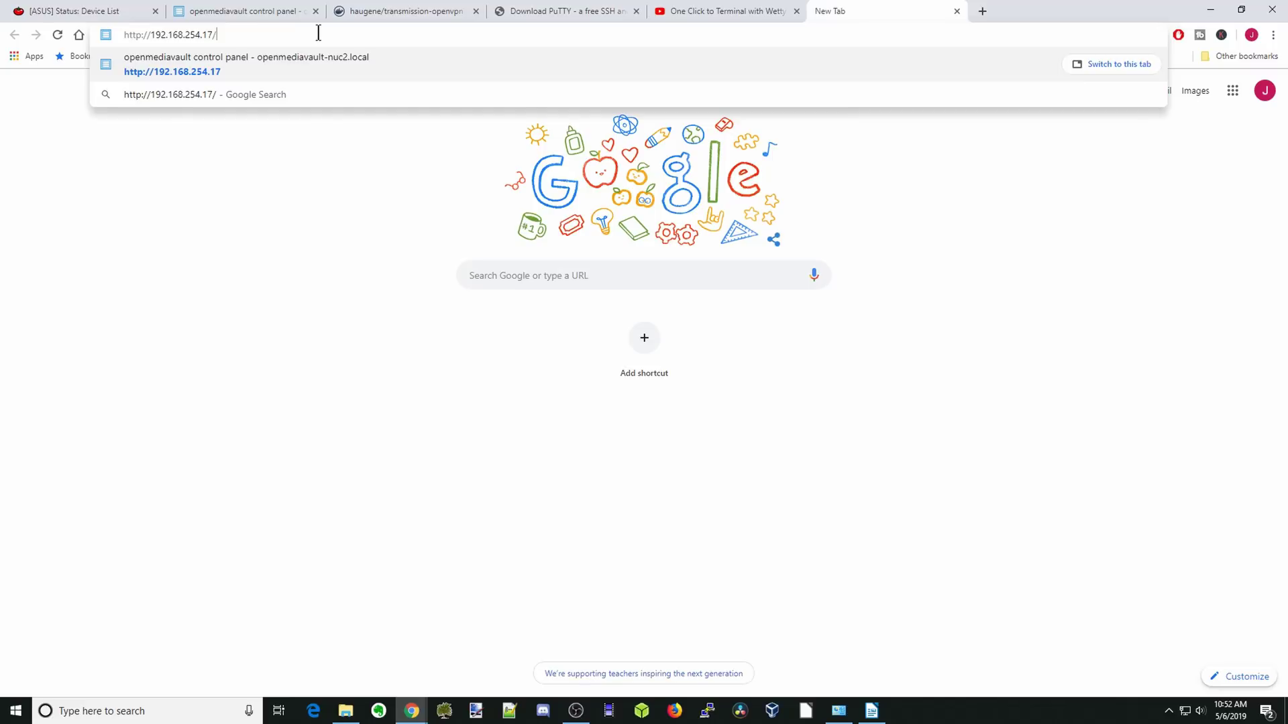
key("BackSpace")
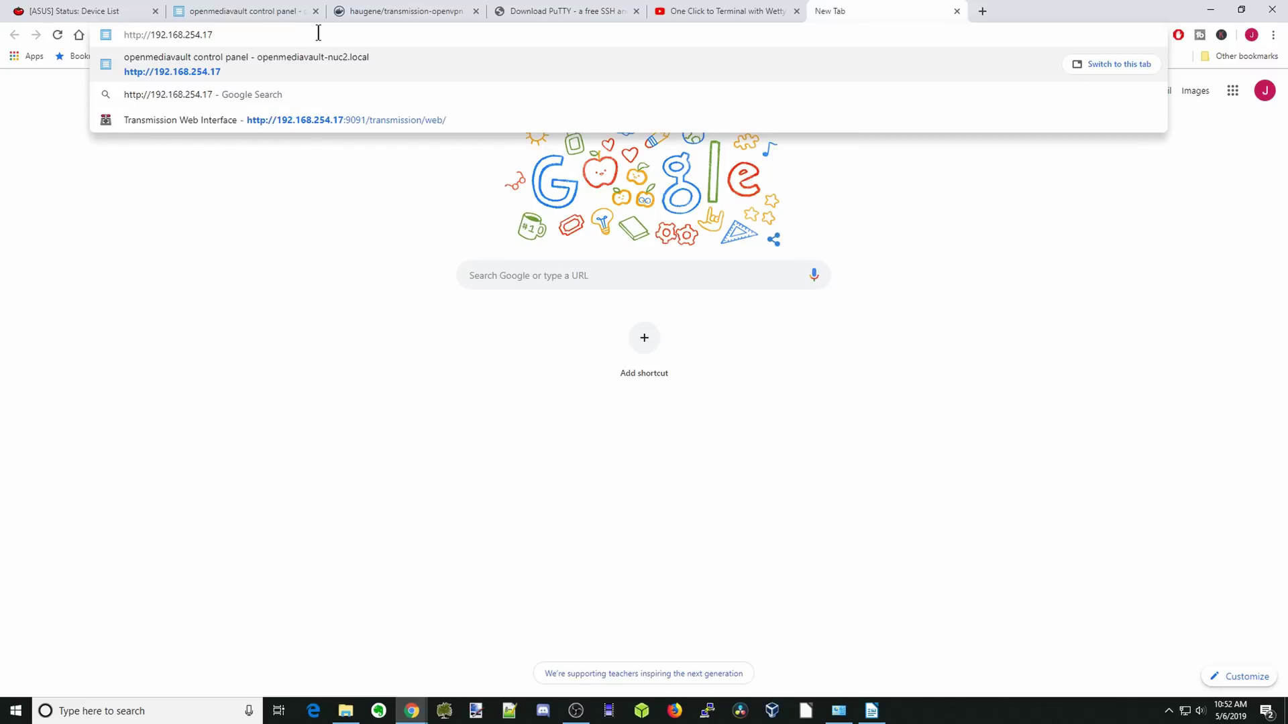
type(":9091")
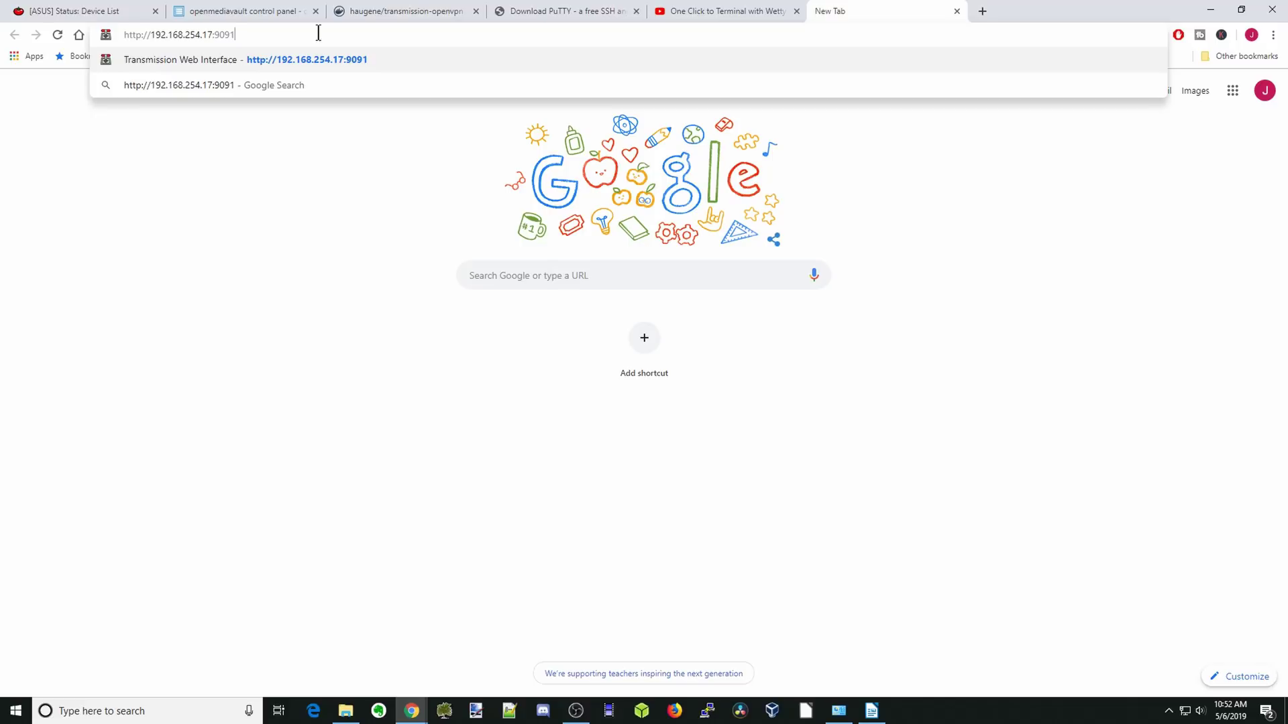
key("Return")
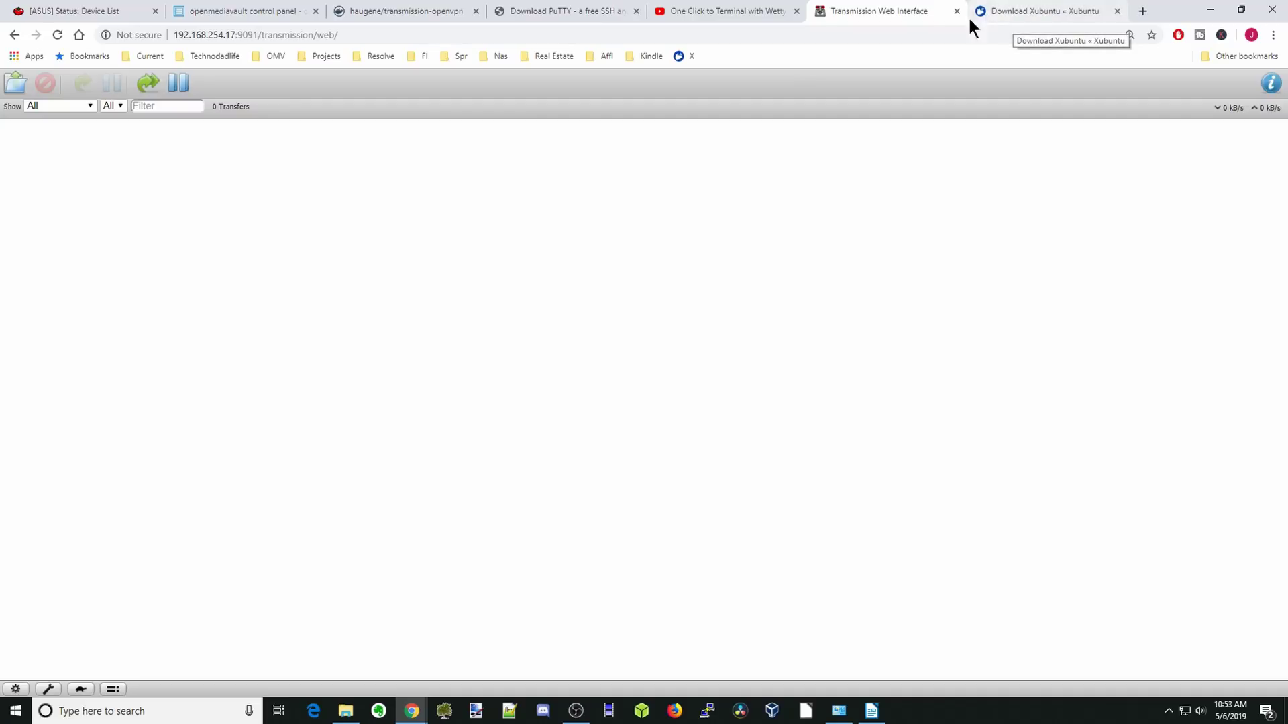
Paste the Xubuntu 64-bit torrent link into Transmission's Upload Torrent Files URL box.
left_click(10, 86)
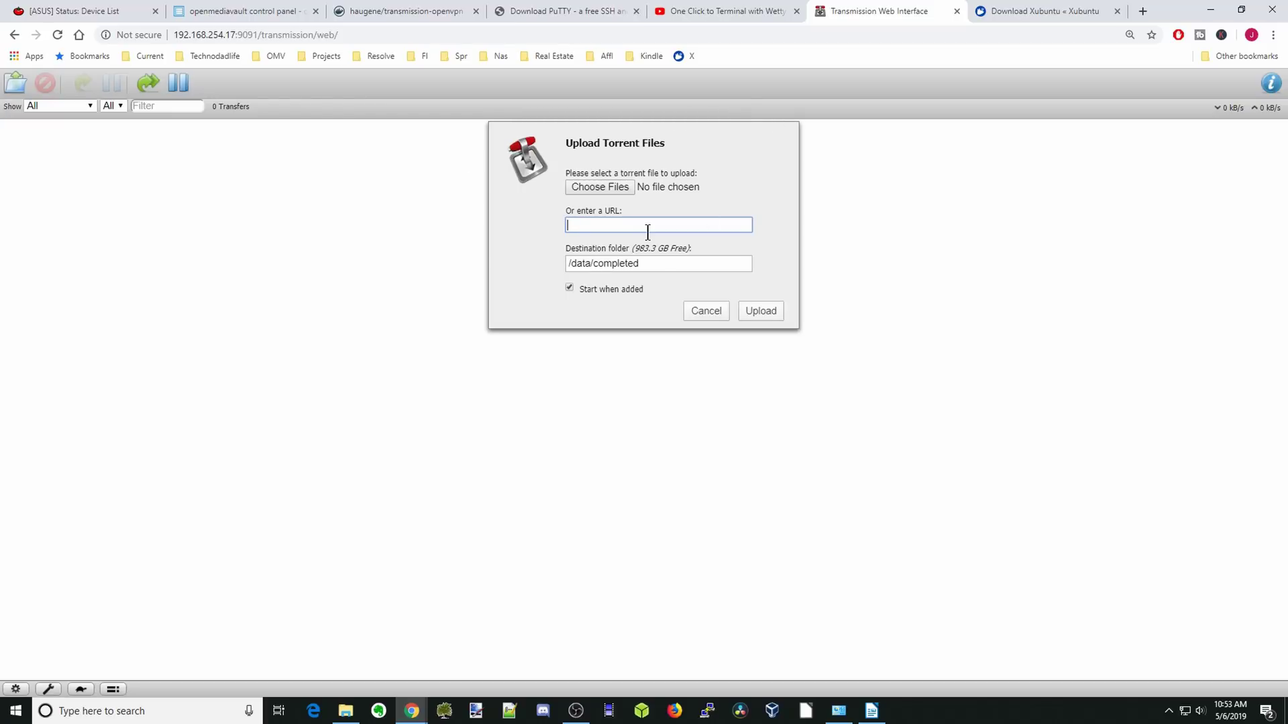
left_click(1070, 19)
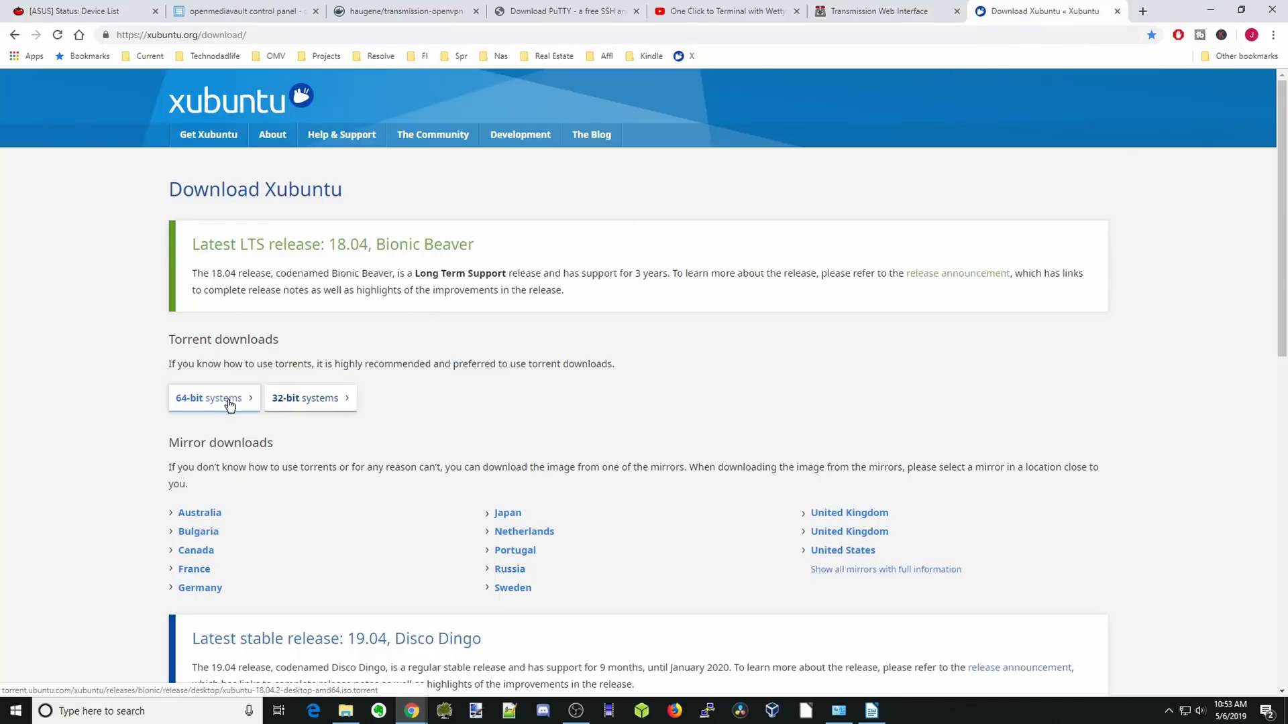
right_click(196, 401)
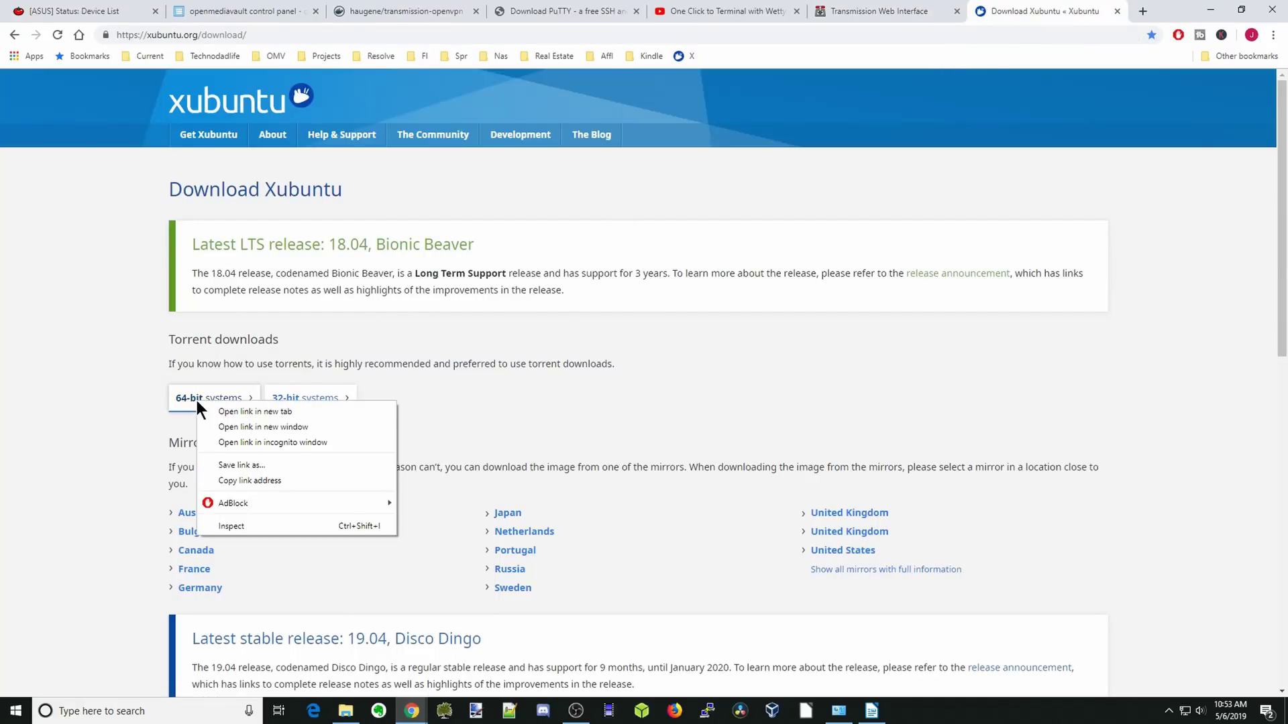
left_click(247, 479)
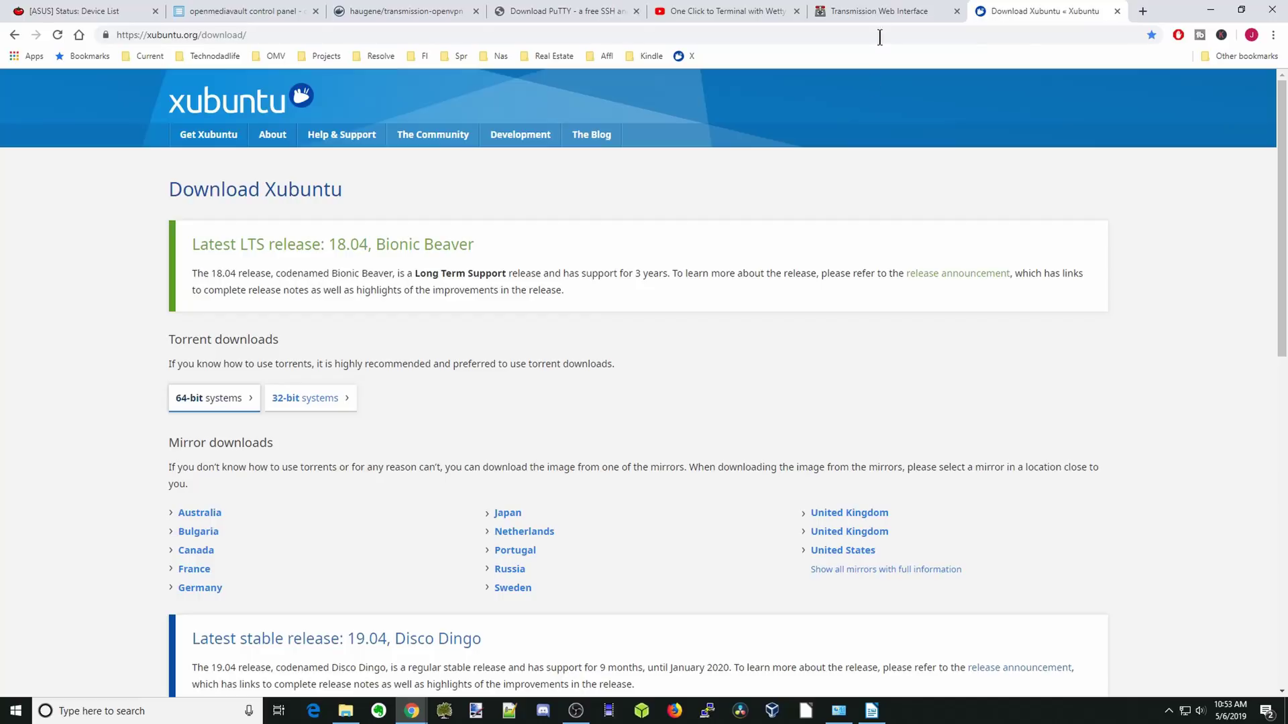
left_click(878, 12)
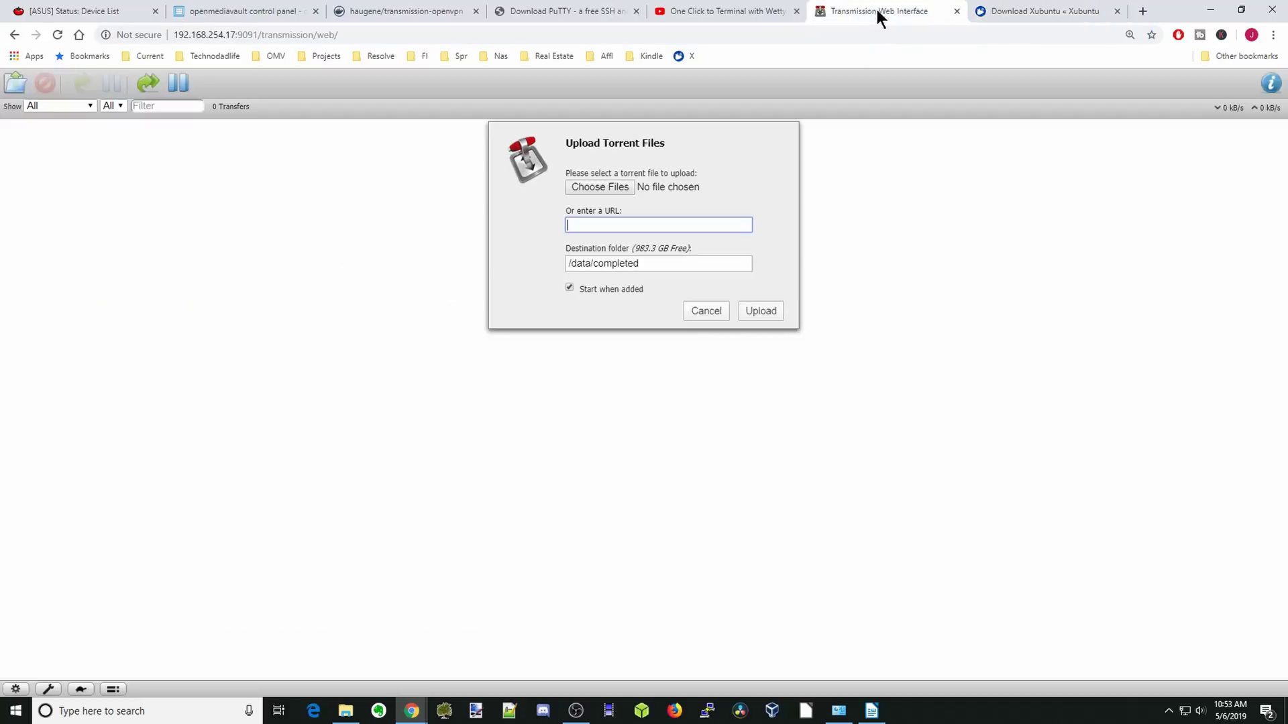
right_click(583, 223)
left_click(616, 327)
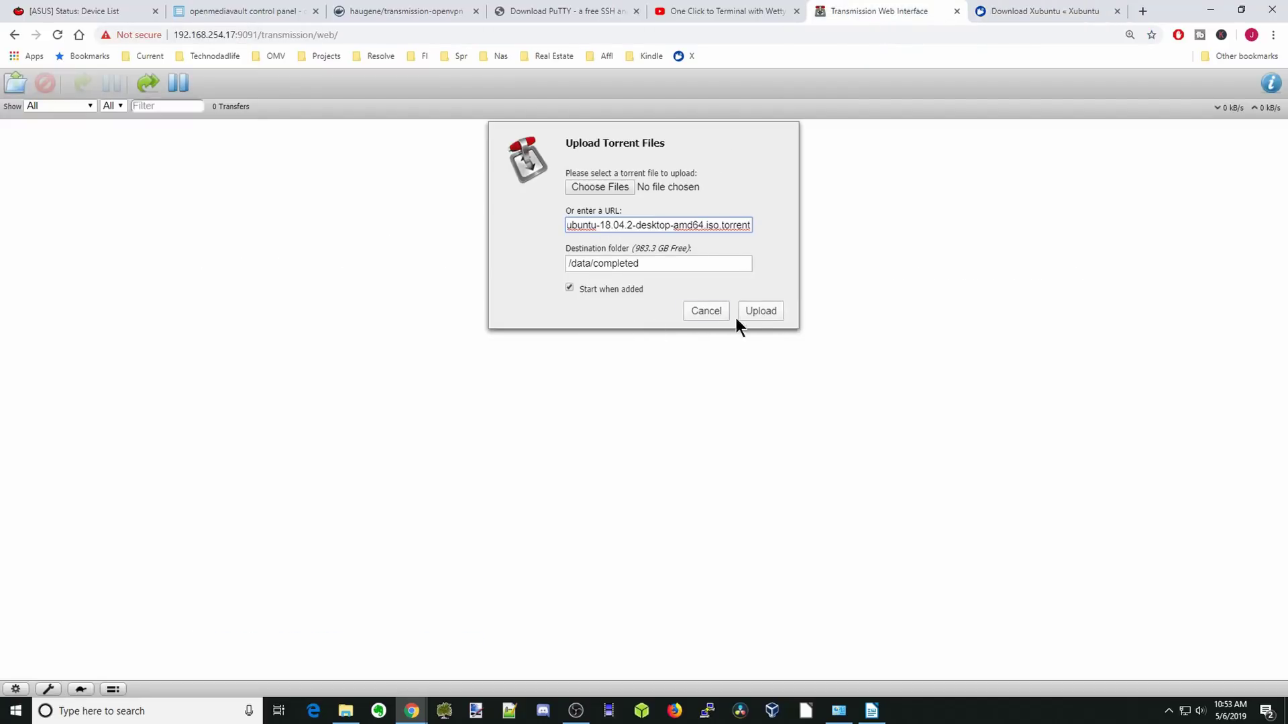
Upload the link, then pause the xubuntu-18.04.2-desktop-amd64.iso torrent.
left_click(759, 308)
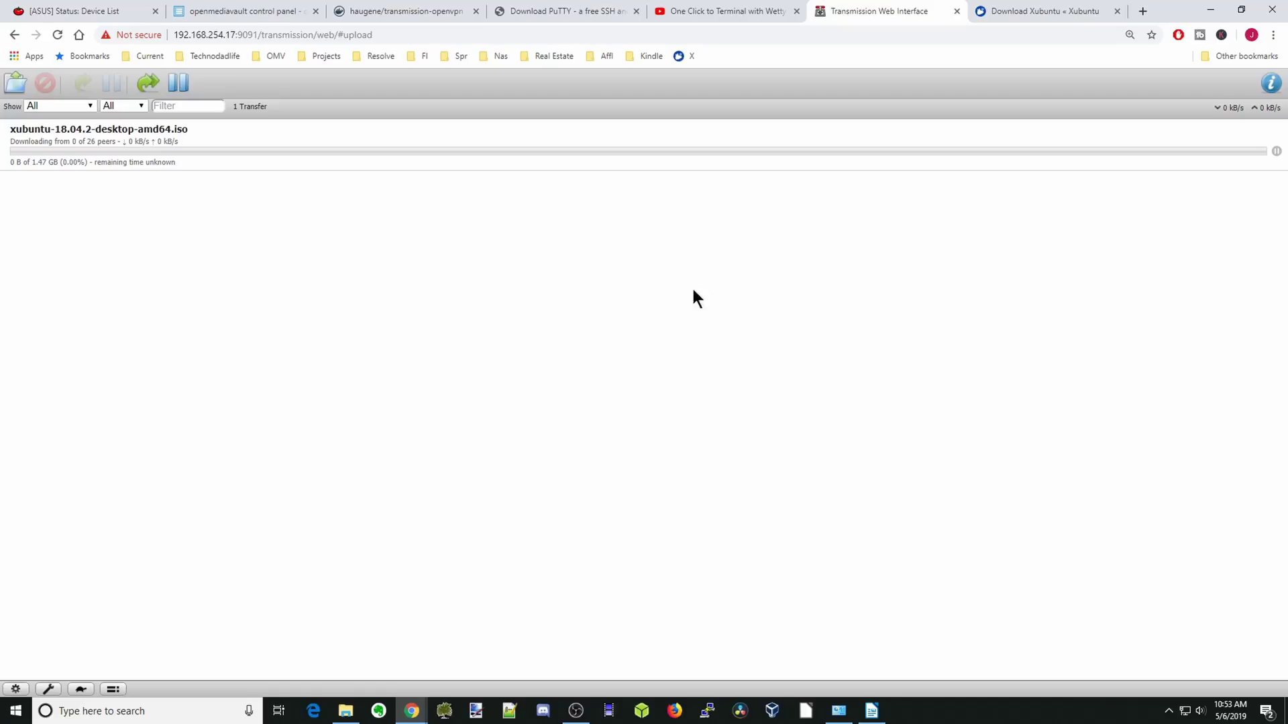
left_click(199, 141)
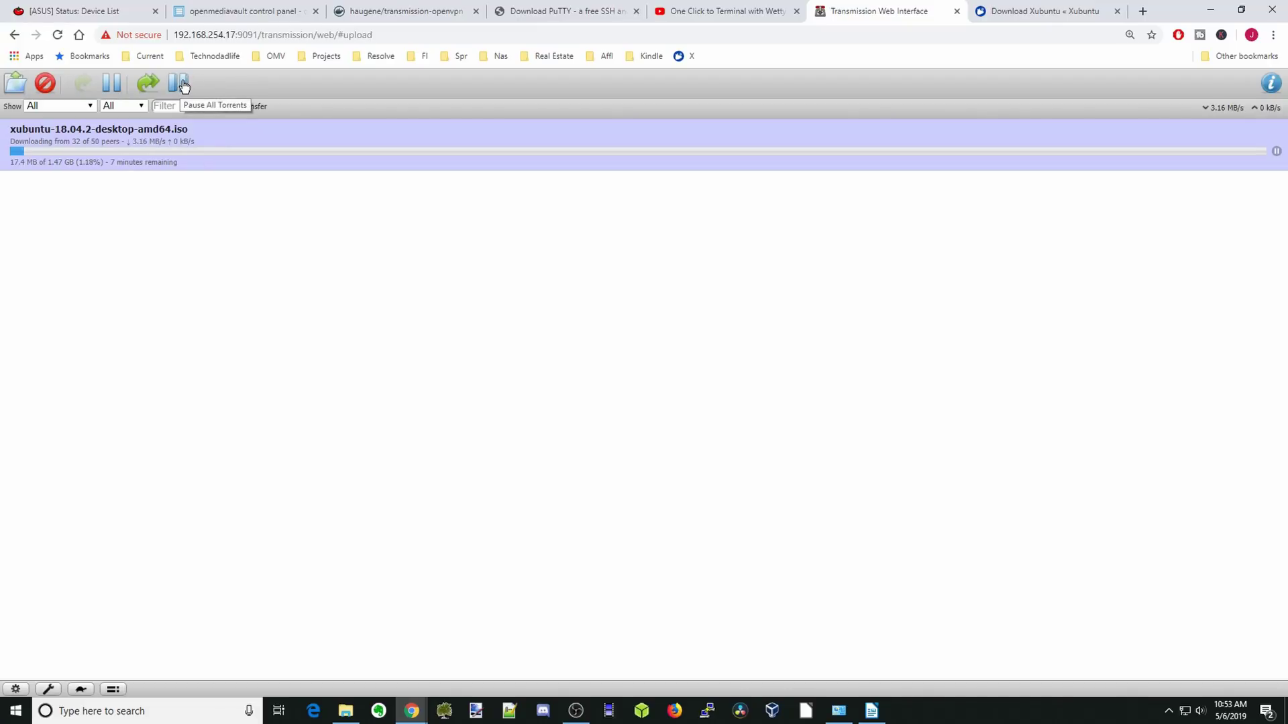
left_click(113, 88)
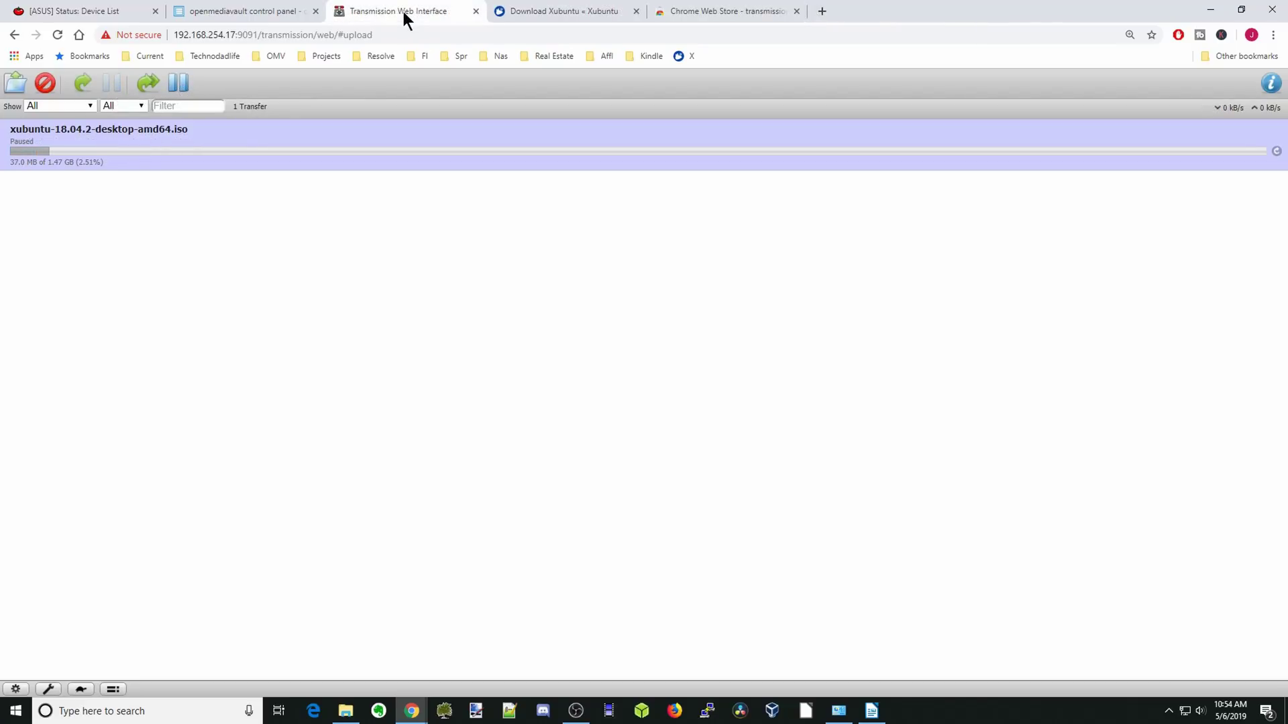
Install the Remote Transmission ++ extension from the Chrome Web Store search results.
left_click(718, 10)
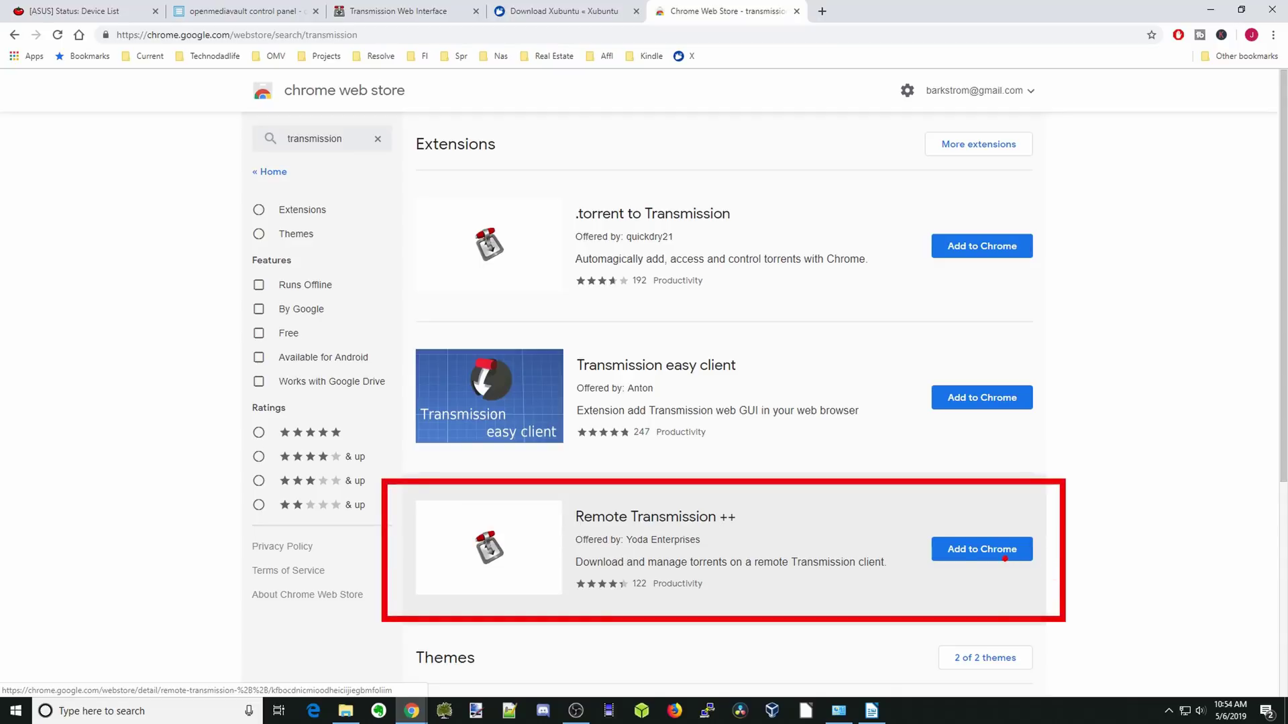
left_click(960, 555)
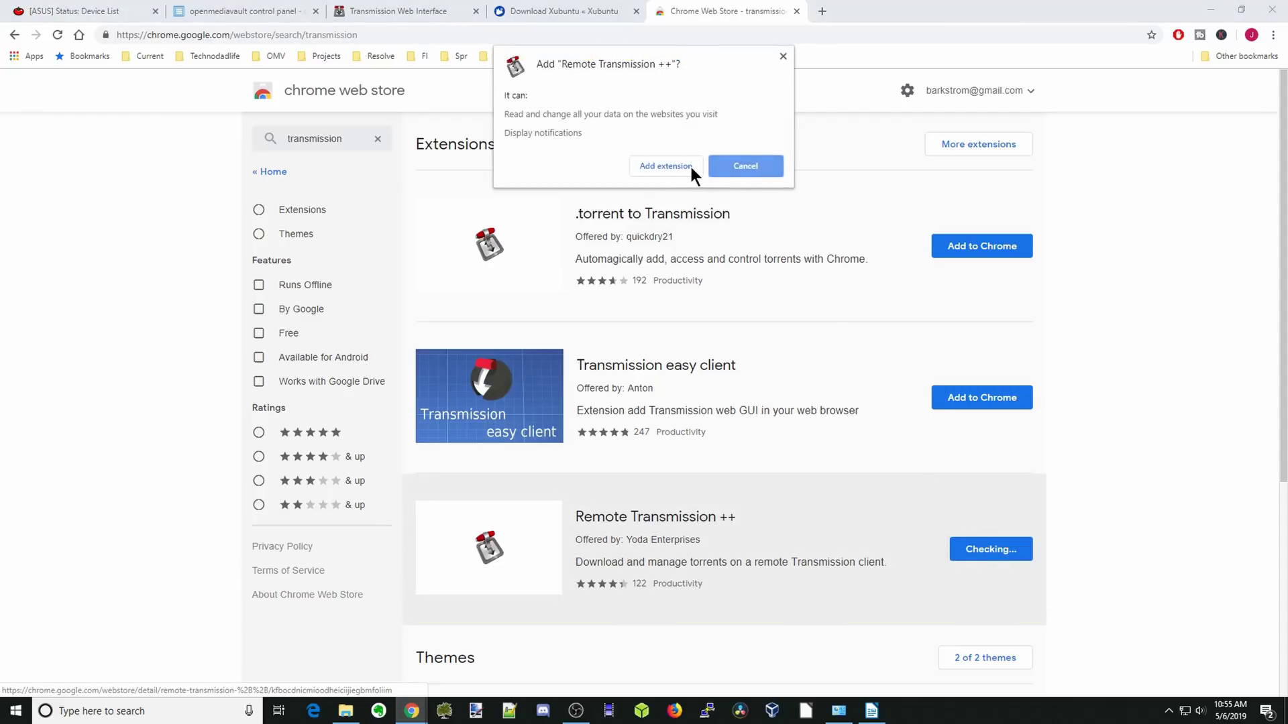
left_click(671, 167)
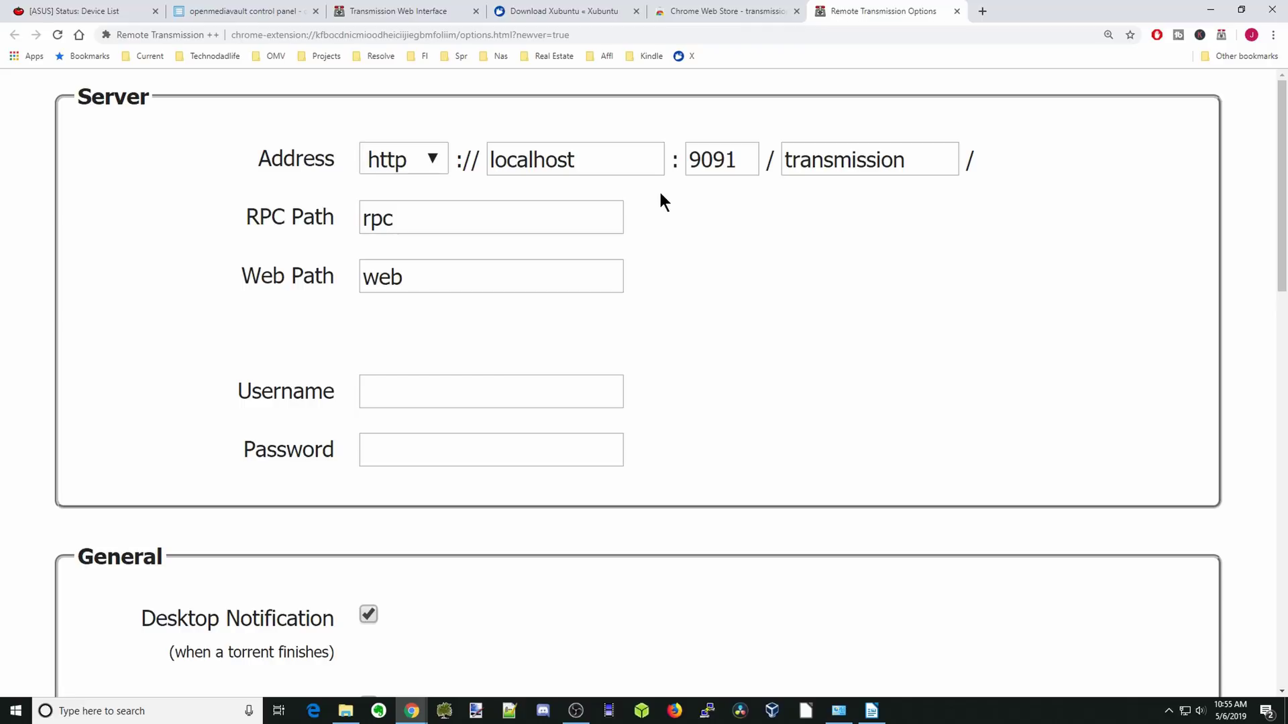
Copy the server address from the openmediavault page and paste it over localhost in the Address field.
left_click(275, 12)
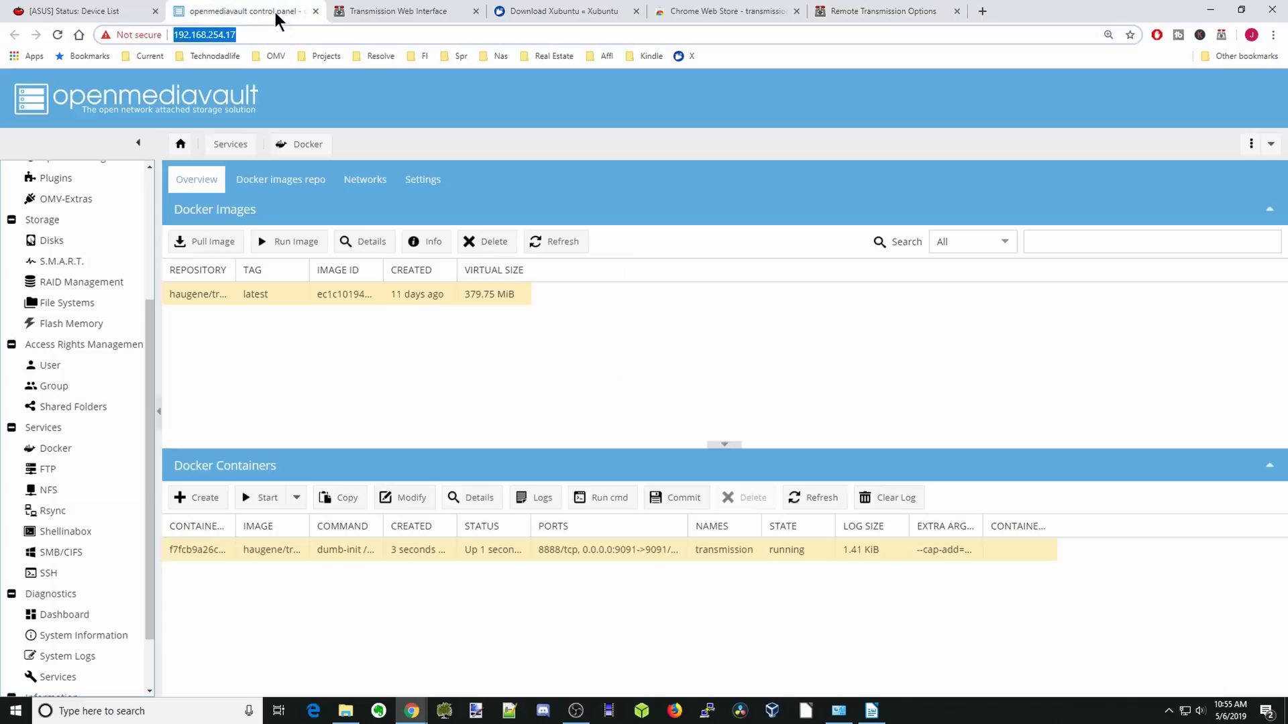
right_click(213, 36)
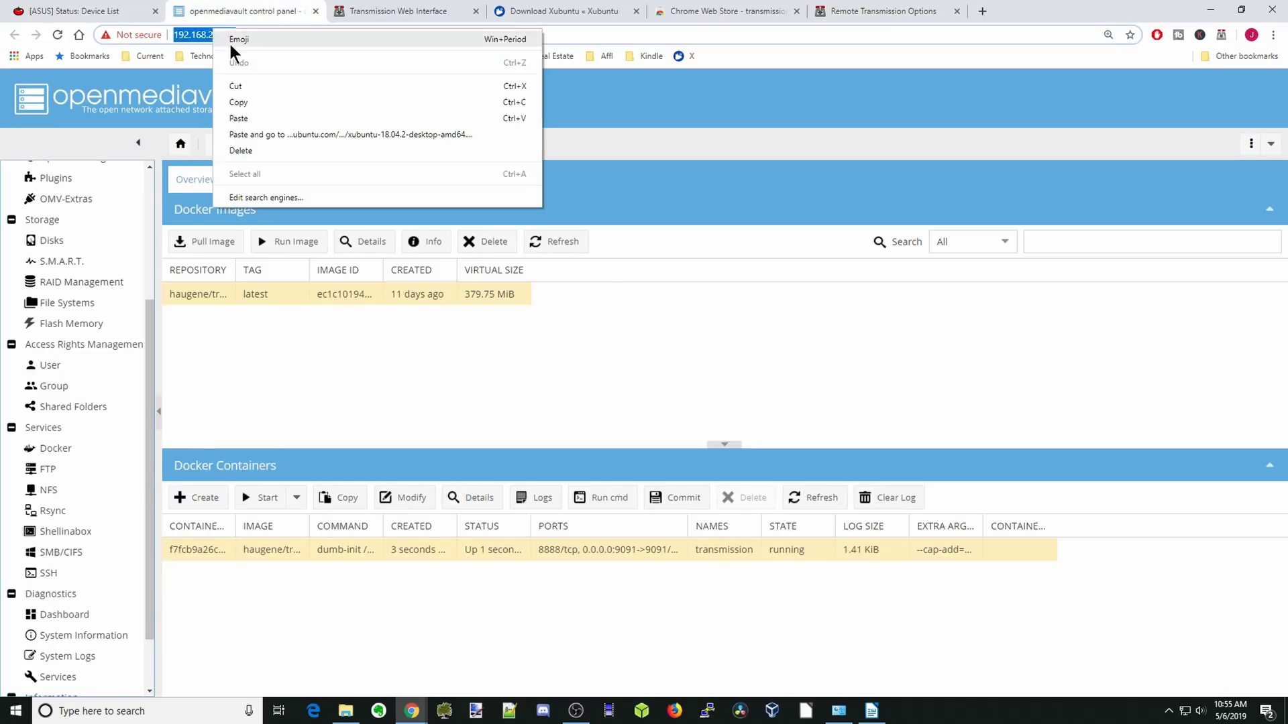
left_click(255, 103)
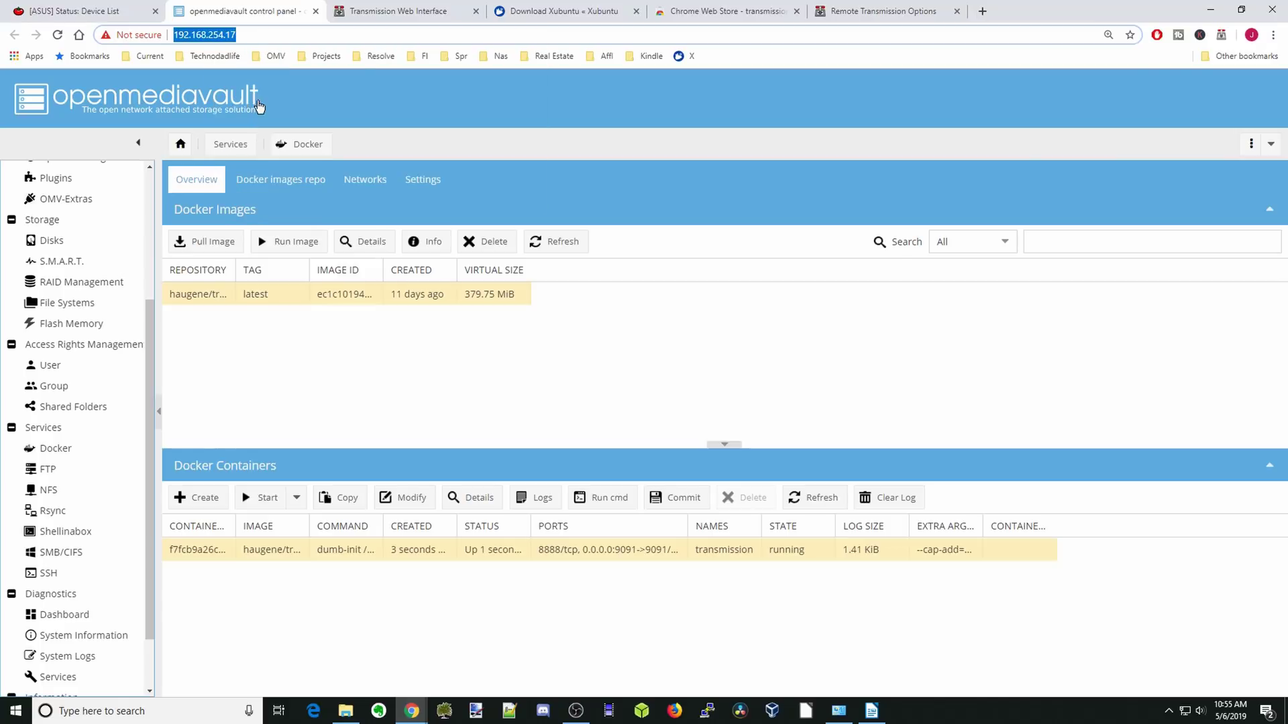
left_click(860, 13)
left_click_drag(599, 162, 488, 161)
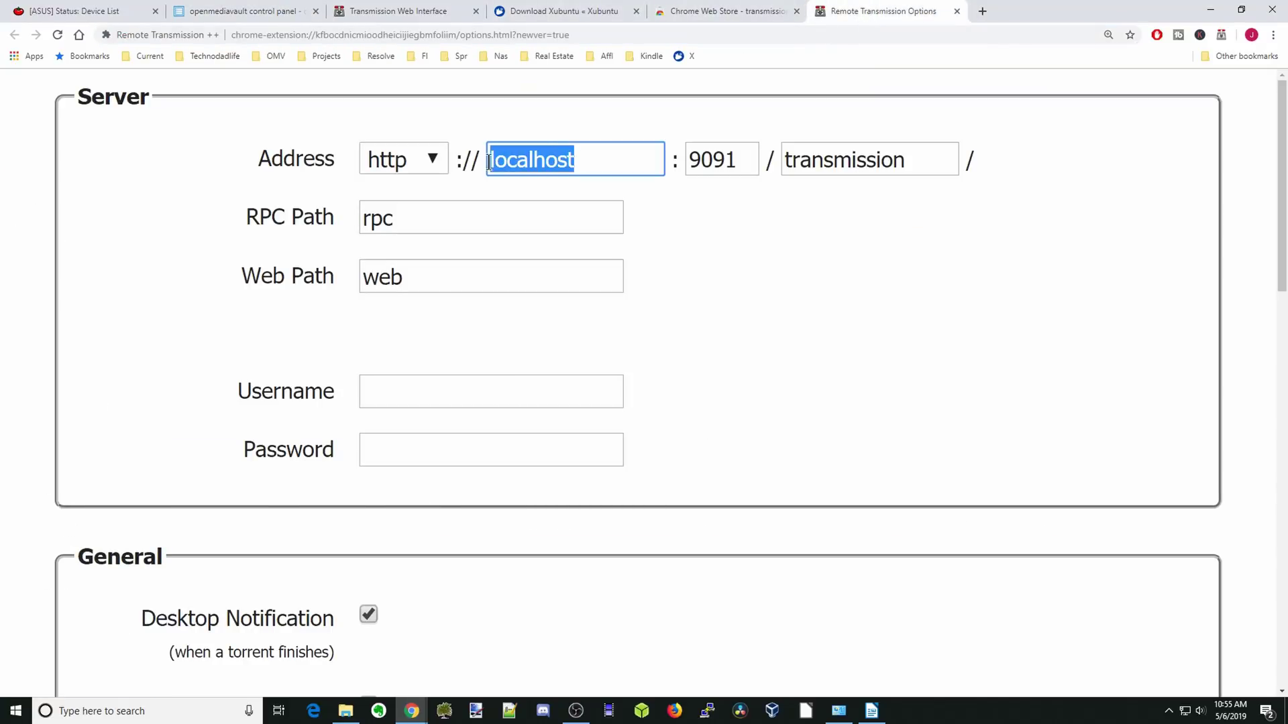
right_click(529, 161)
left_click(570, 227)
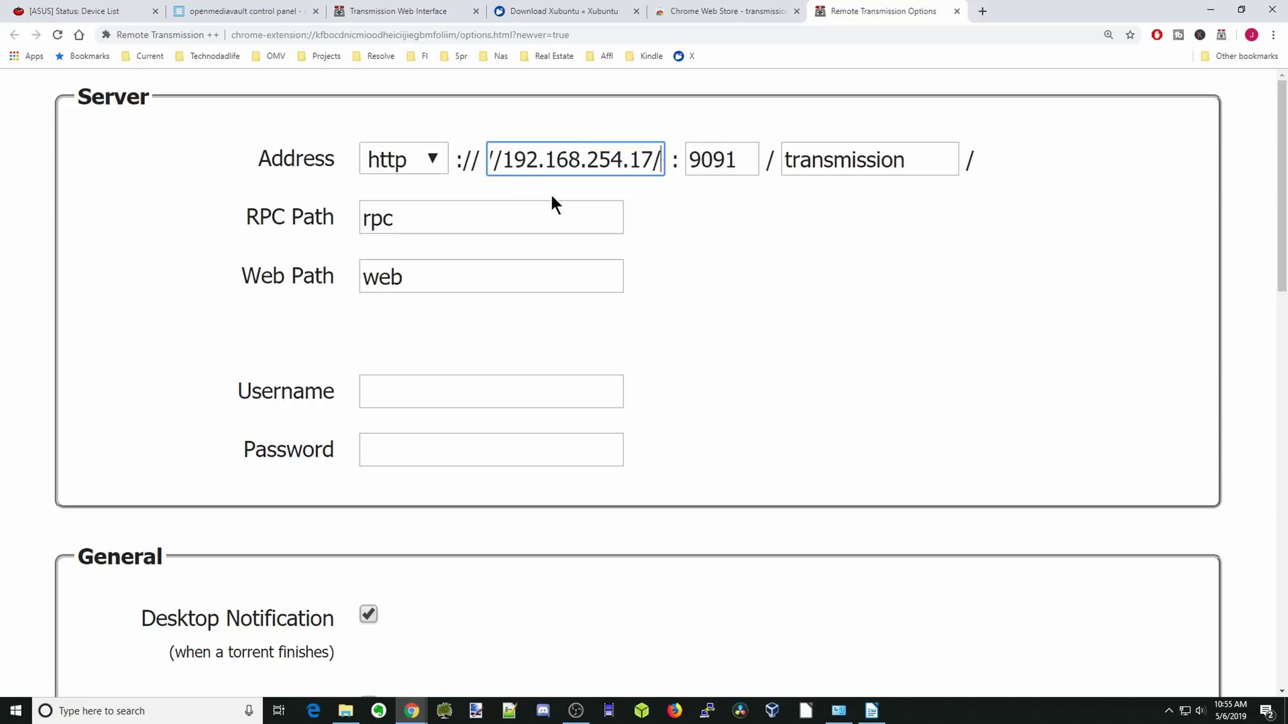
key("Left")
key("Left")
key("Left")
key("Left")
key("Left")
key("Left")
key("Left")
key("Left")
key("Left")
key("Left")
key("Left")
key("Left")
key("Left")
key("Left")
key("Left")
key("BackSpace")
key("BackSpace")
key("BackSpace")
key("BackSpace")
key("BackSpace")
key("BackSpace")
key("BackSpace")
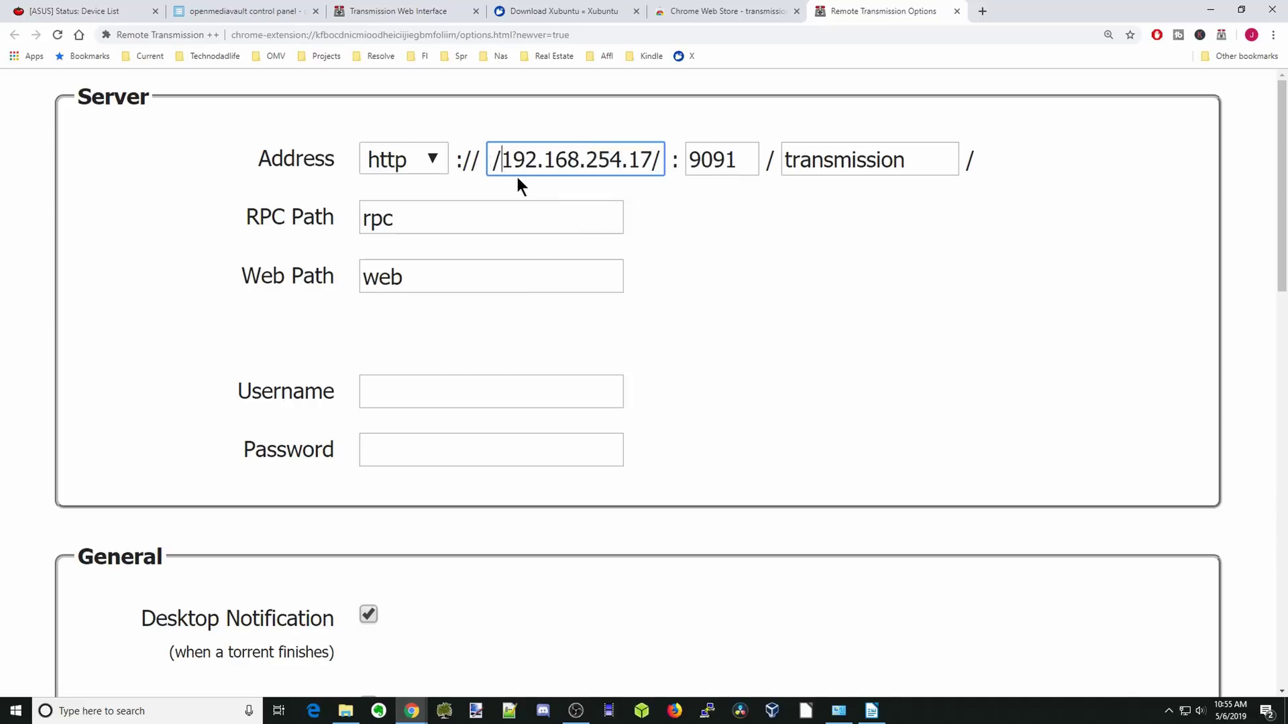
left_click(661, 161)
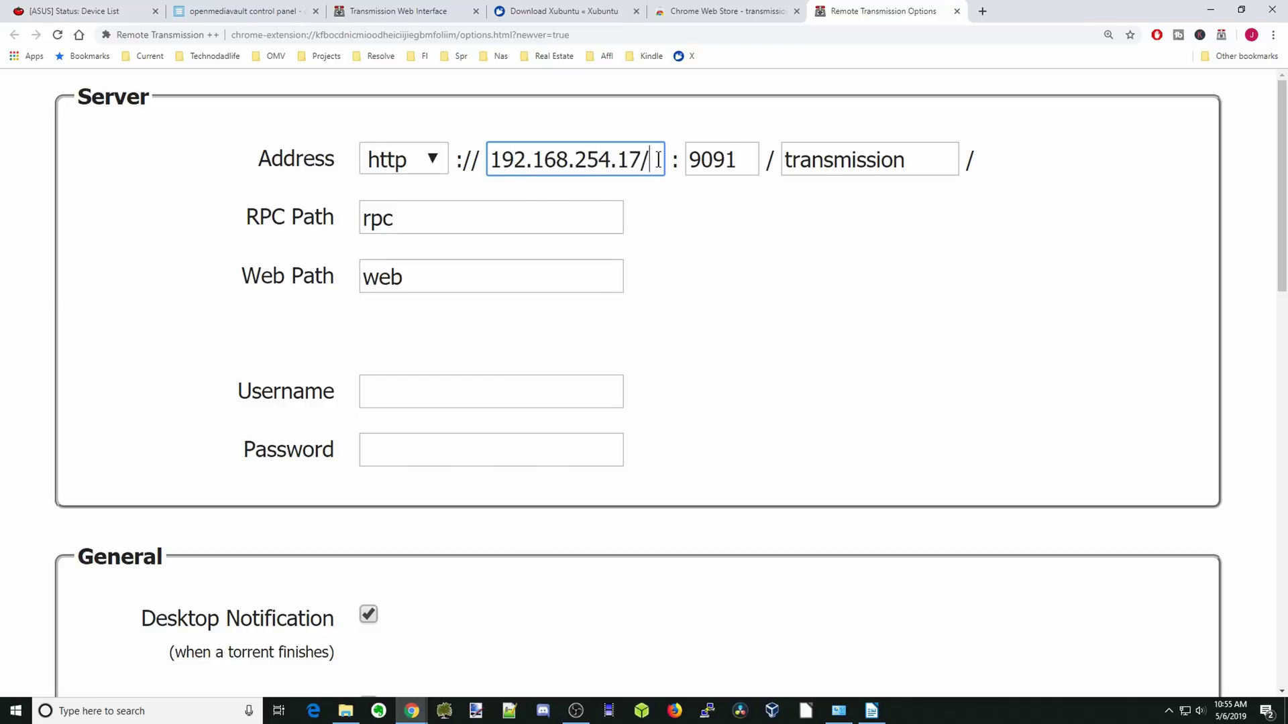
key("BackSpace")
Review the remaining Remote Transmission ++ options, then go to the Xubuntu download page.
scroll(749, 273, "down", 3)
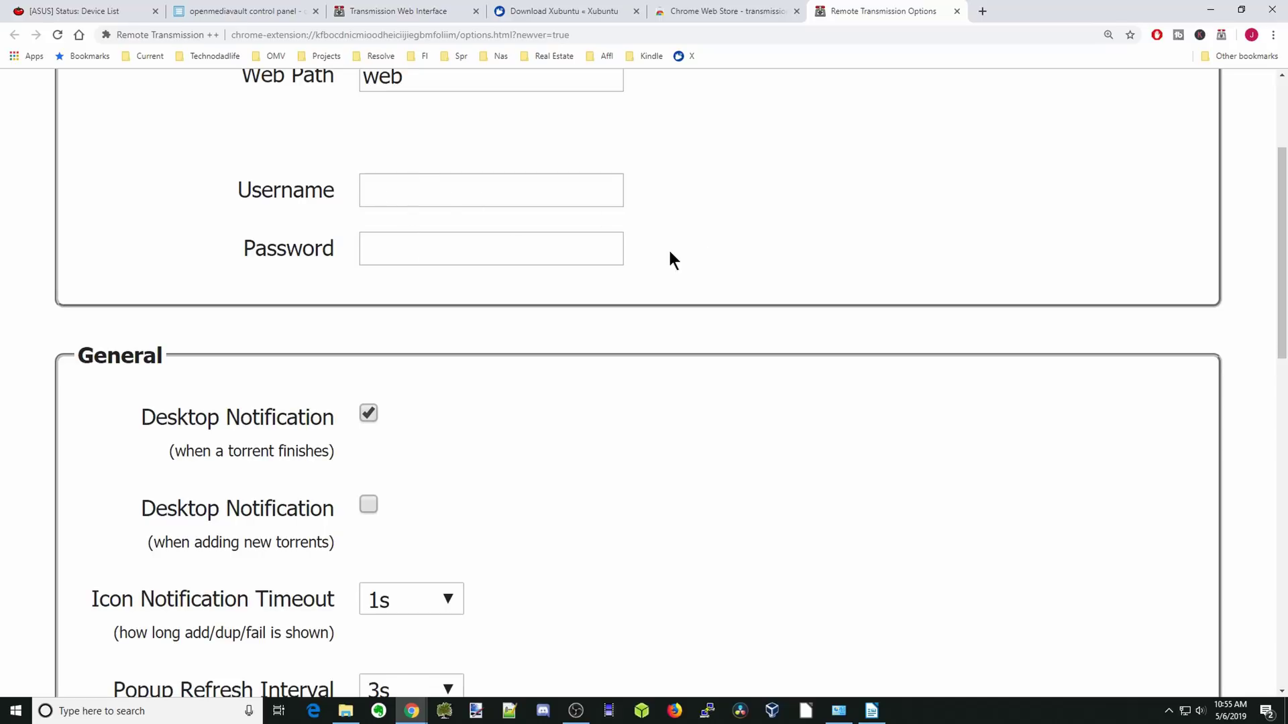
scroll(674, 283, "down", 4)
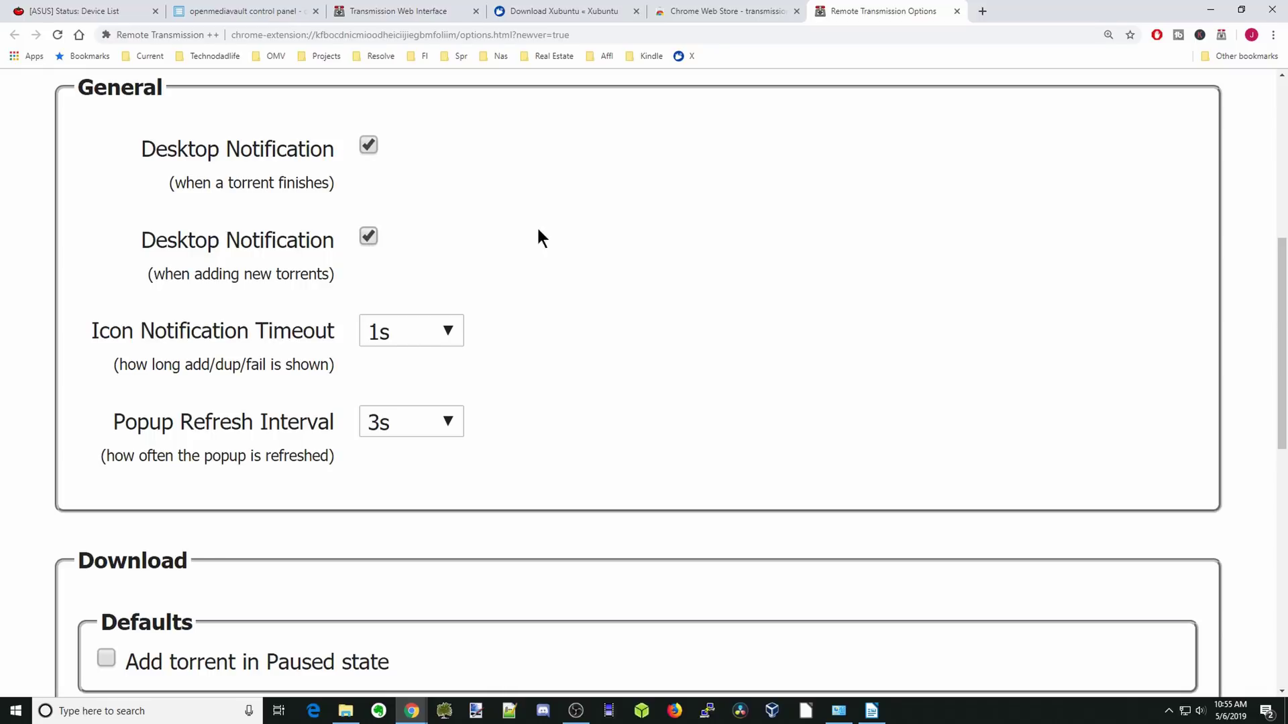
scroll(569, 235, "down", 5)
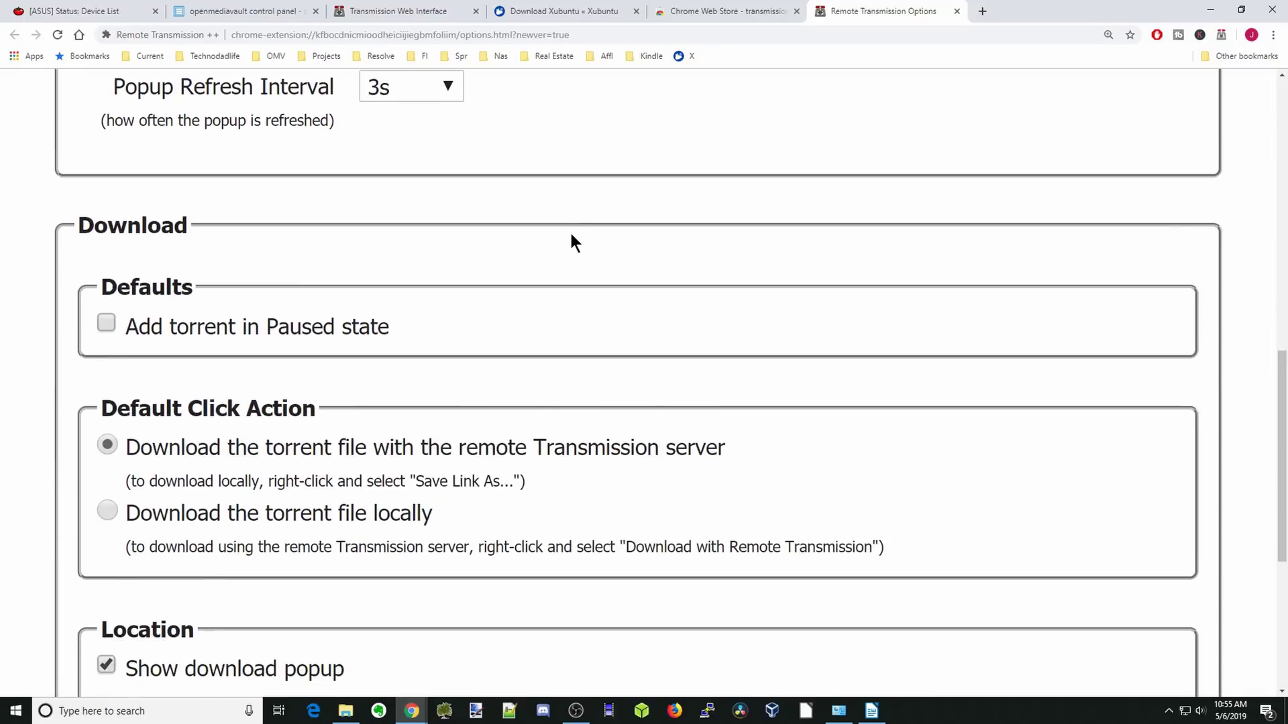
scroll(571, 235, "down", 5)
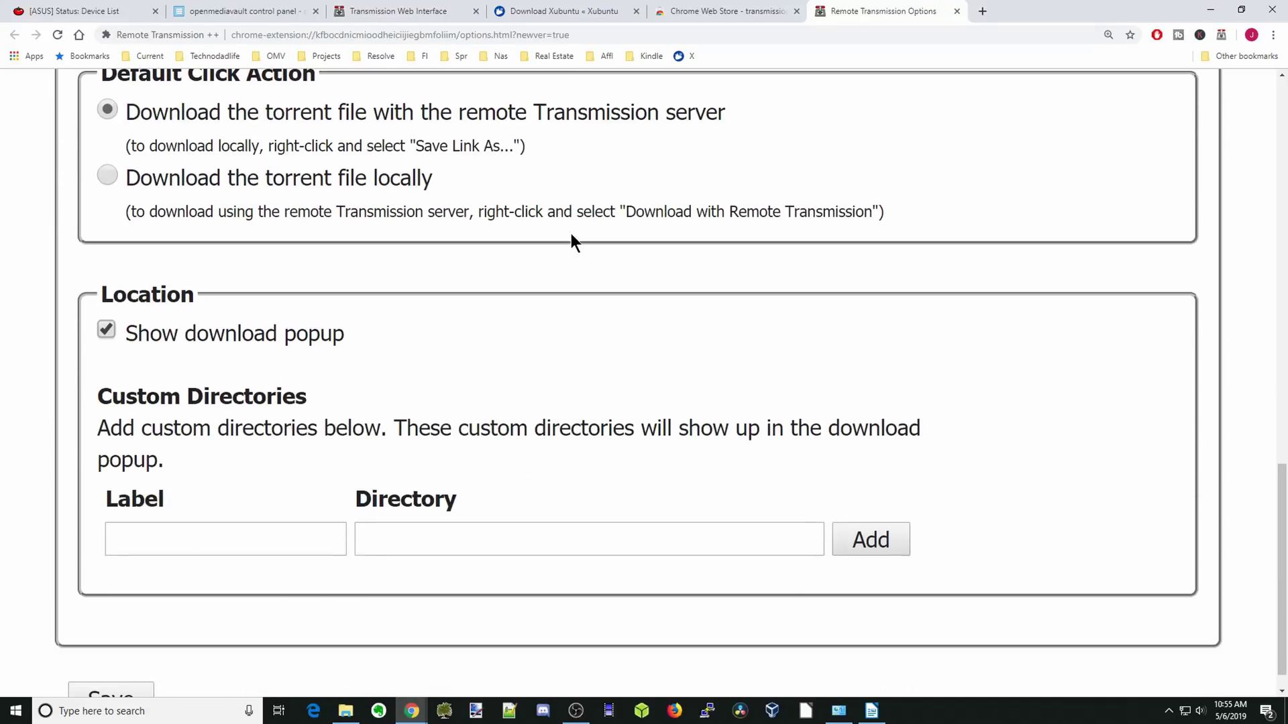
scroll(572, 235, "down", 1)
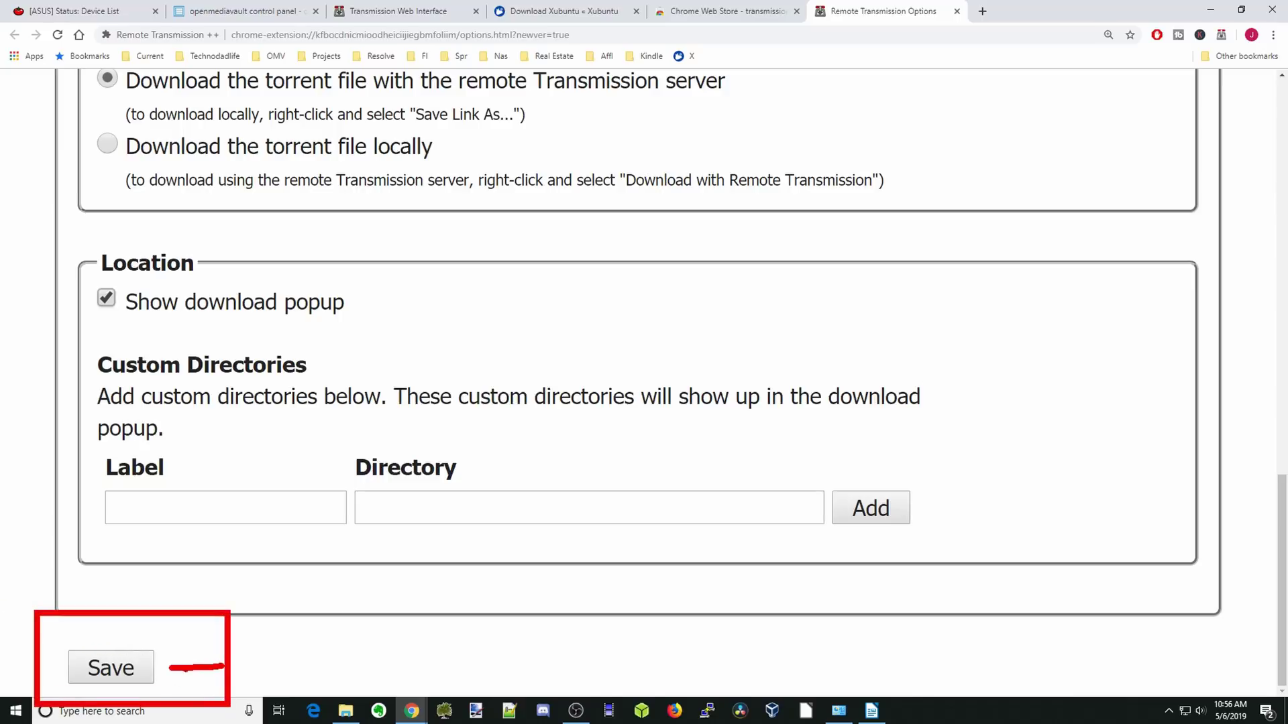
left_click(553, 11)
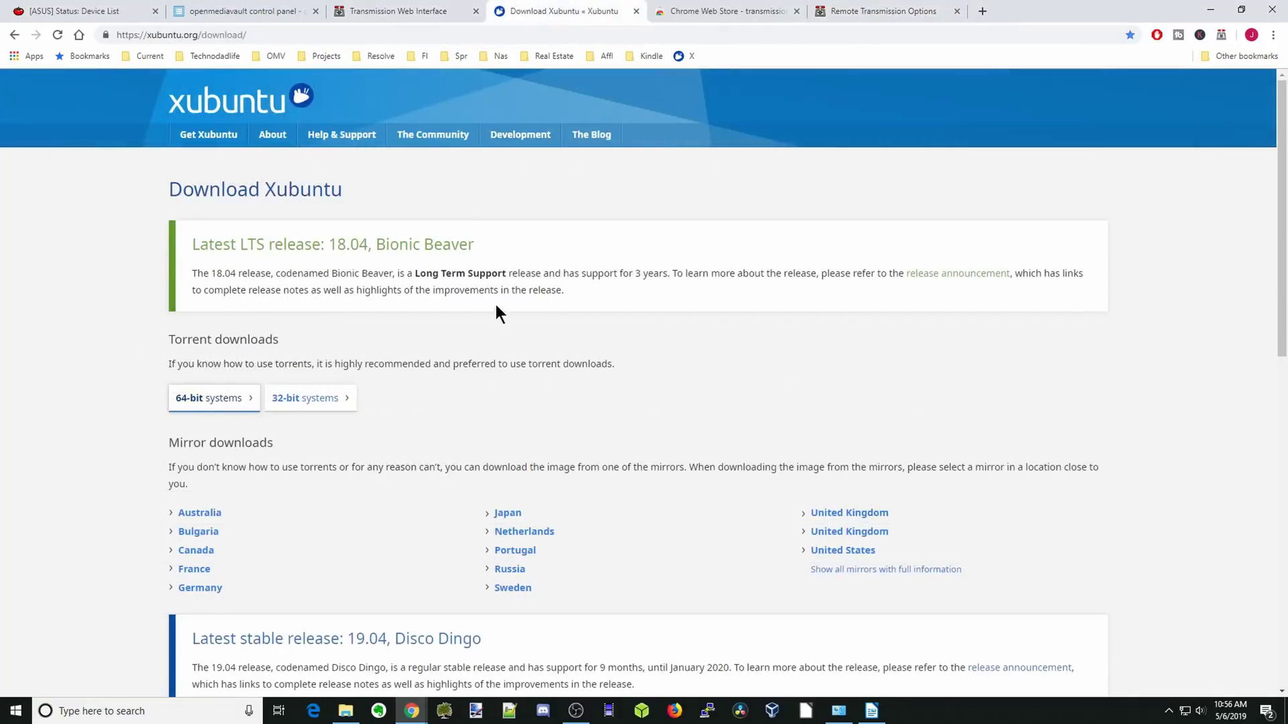
Send the 32-bit xubuntu-18.04.2-desktop-i386.iso torrent to the server and confirm it downloads in the web interface.
right_click(313, 402)
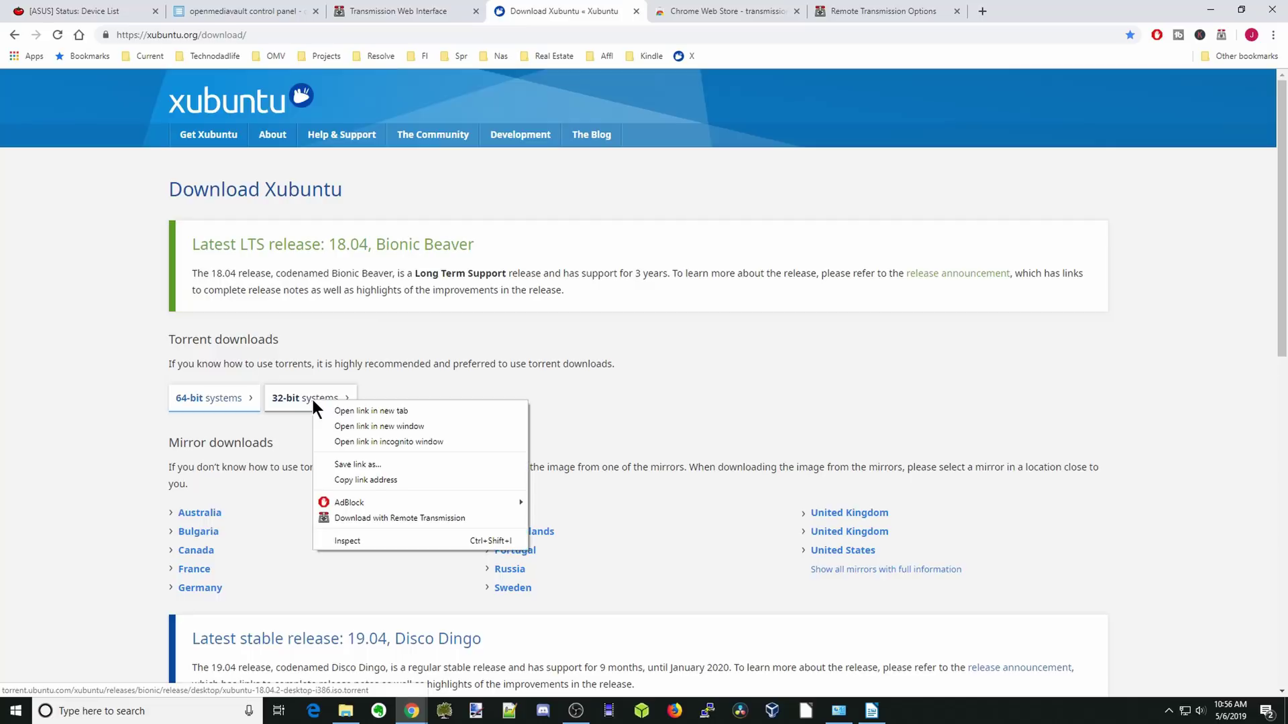
left_click(381, 518)
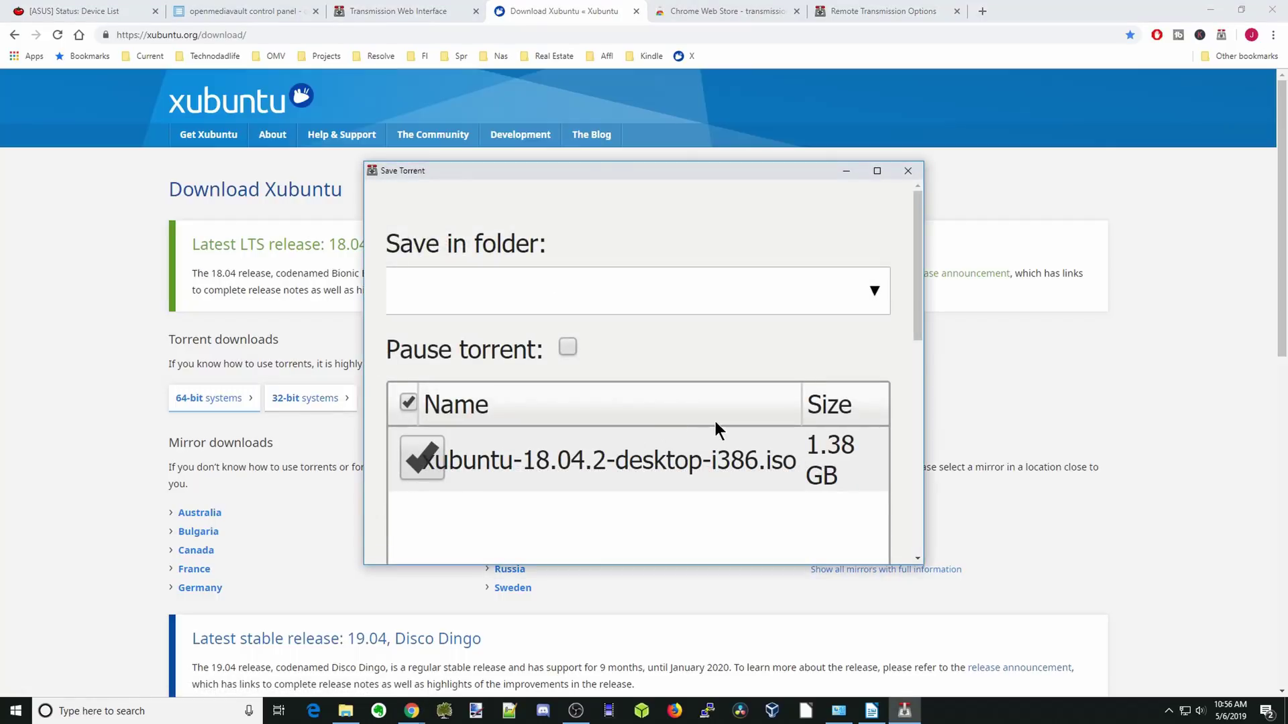
scroll(715, 422, "down", 5)
scroll(714, 418, "down", 3)
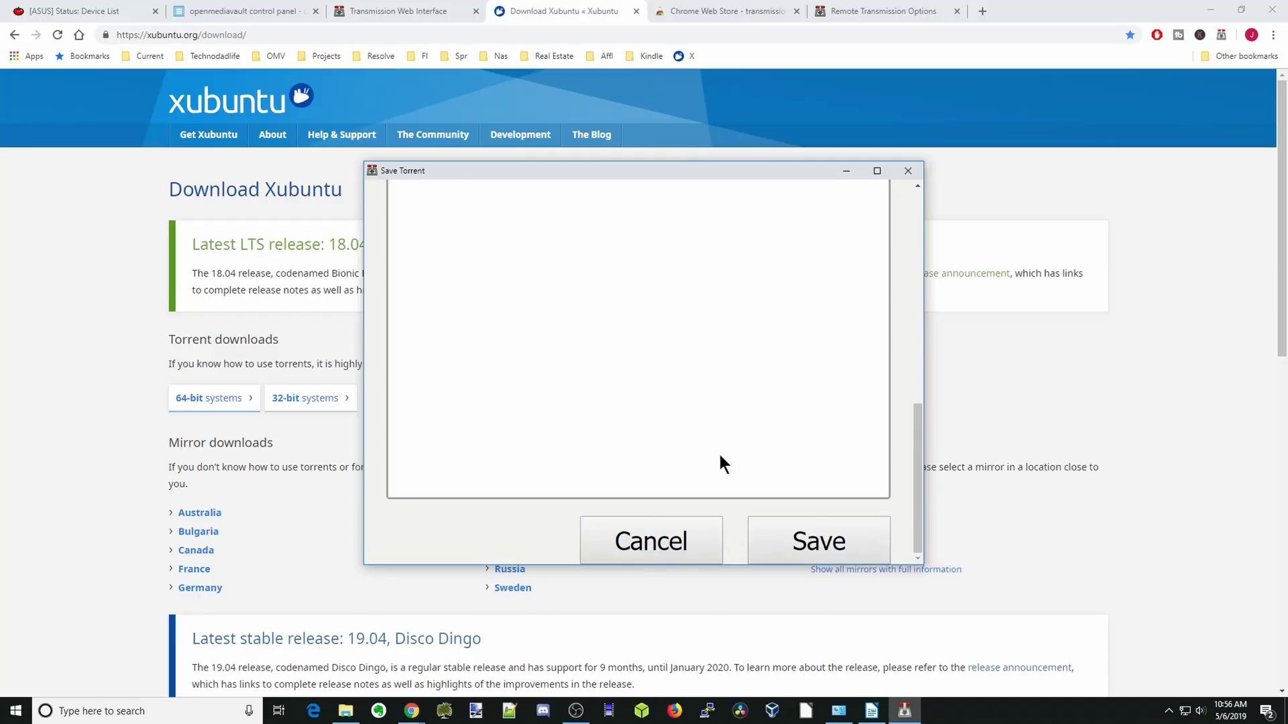
left_click(816, 551)
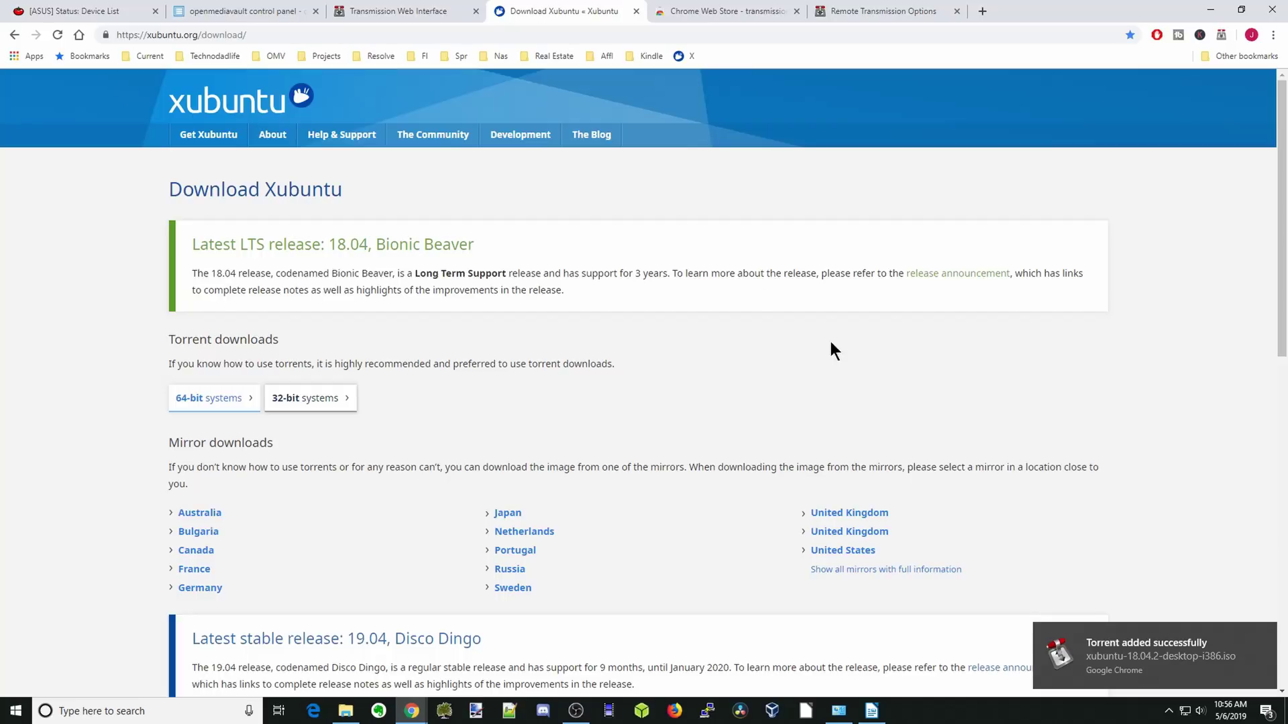
left_click(410, 18)
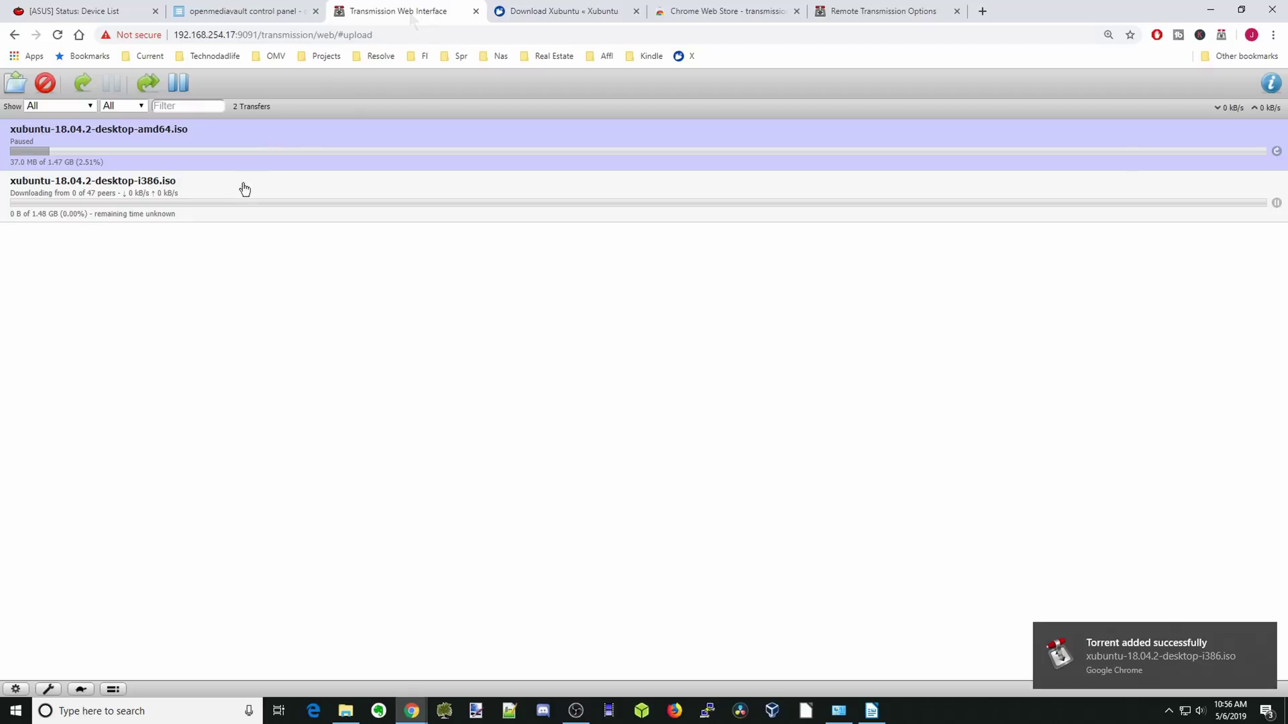